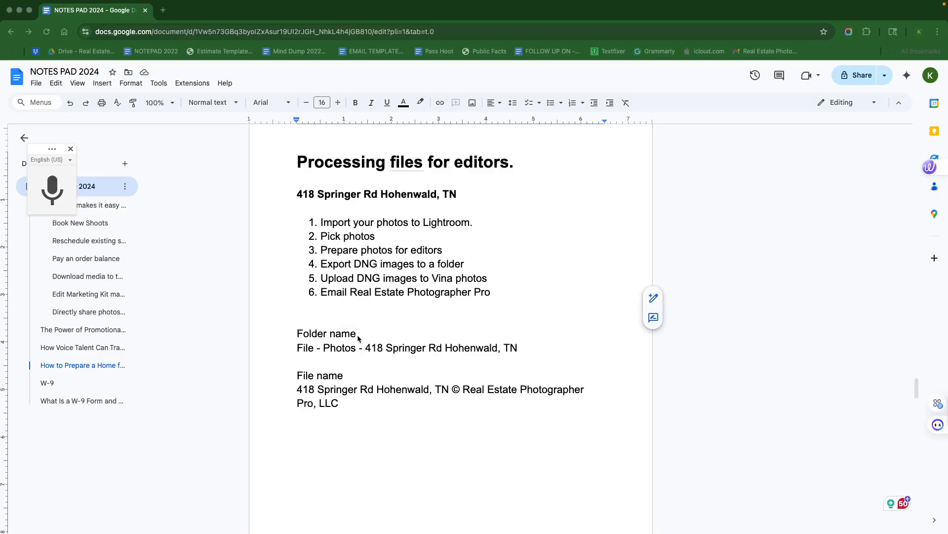
- Change 'File' to 'Files' at the start of the folder name line
left_click(314, 348)
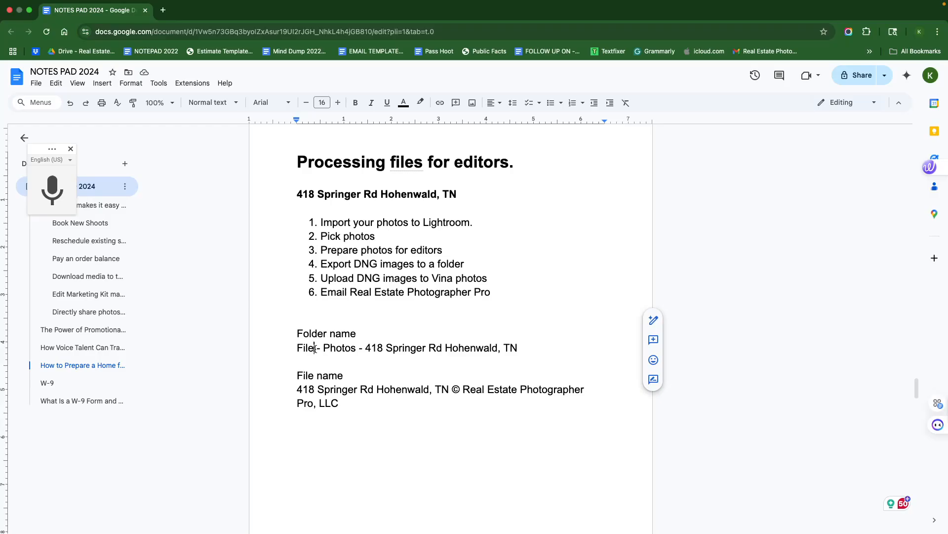
type("s")
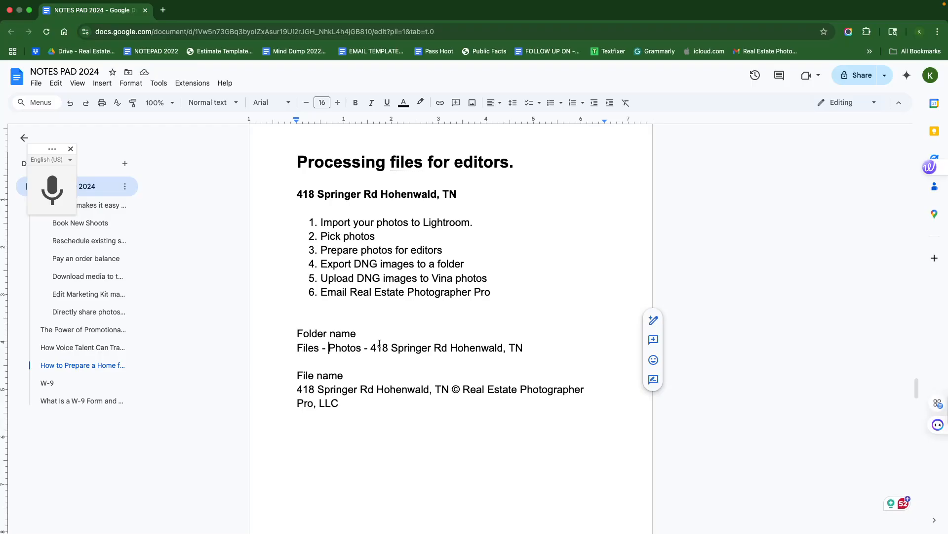
left_click_drag(371, 348, 533, 347)
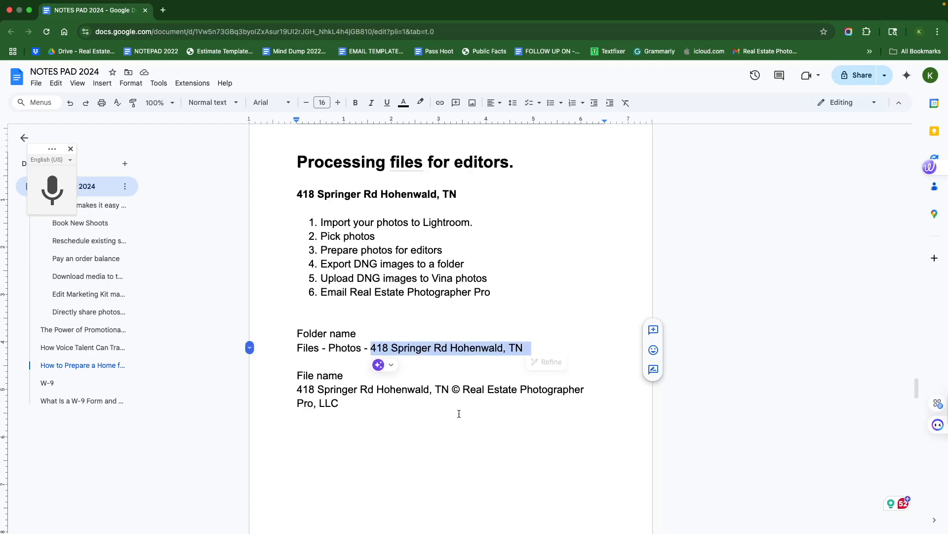
left_click(388, 412)
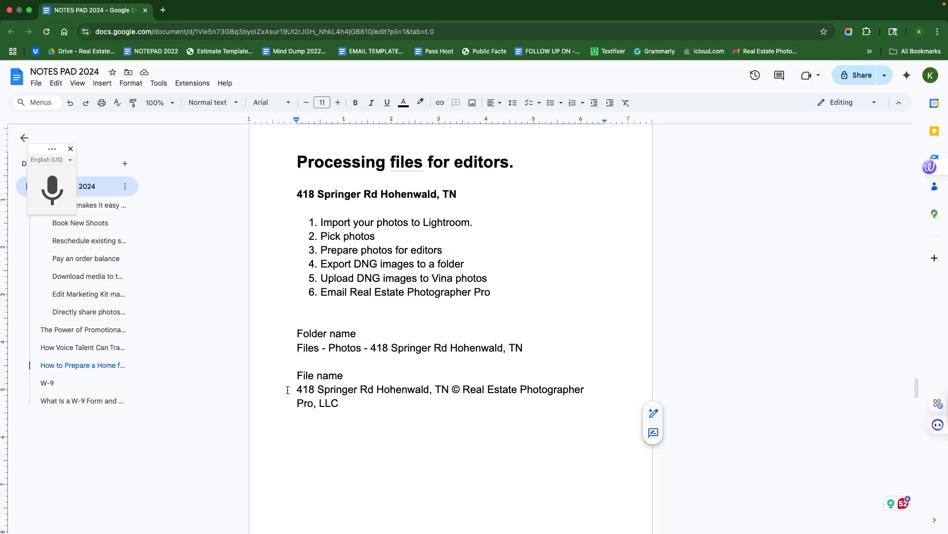
- Prefix the folder name line with '300' before 'Files'
left_click_drag(297, 390, 581, 401)
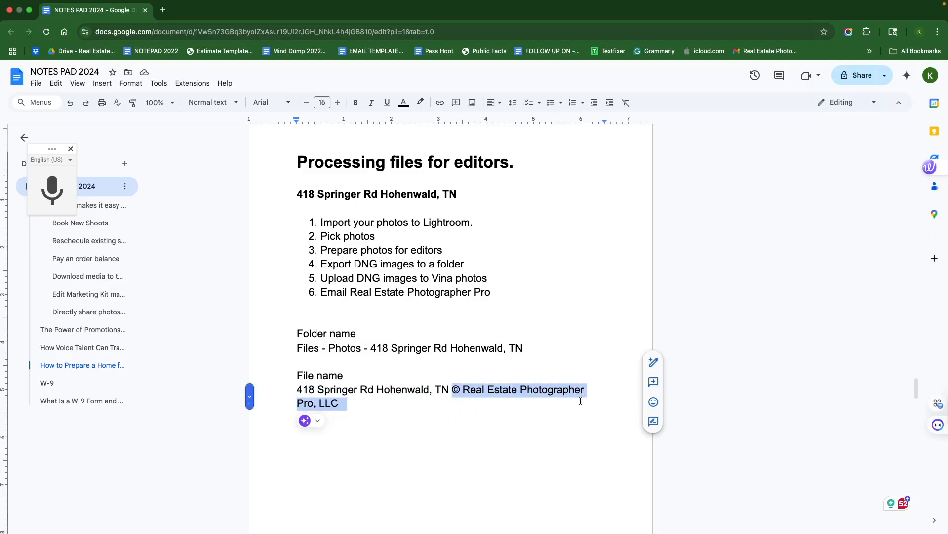
left_click(303, 360)
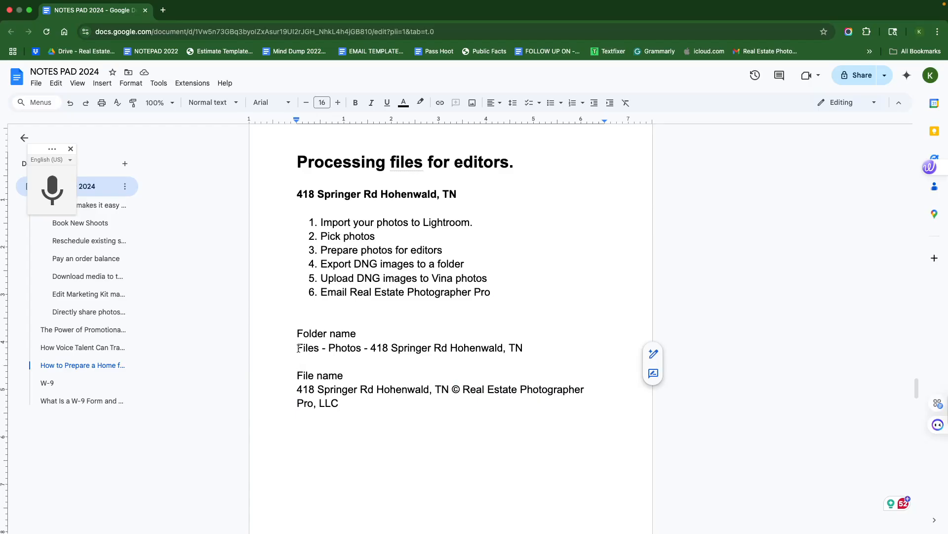
left_click(298, 348)
type("300")
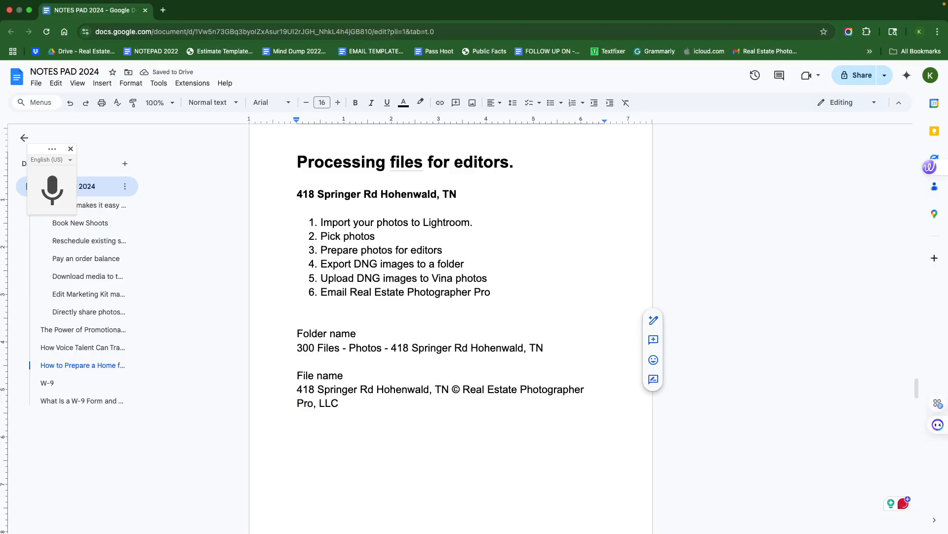
- Insert '35' before 'Photos' in the folder name line
left_click(349, 347)
type("35")
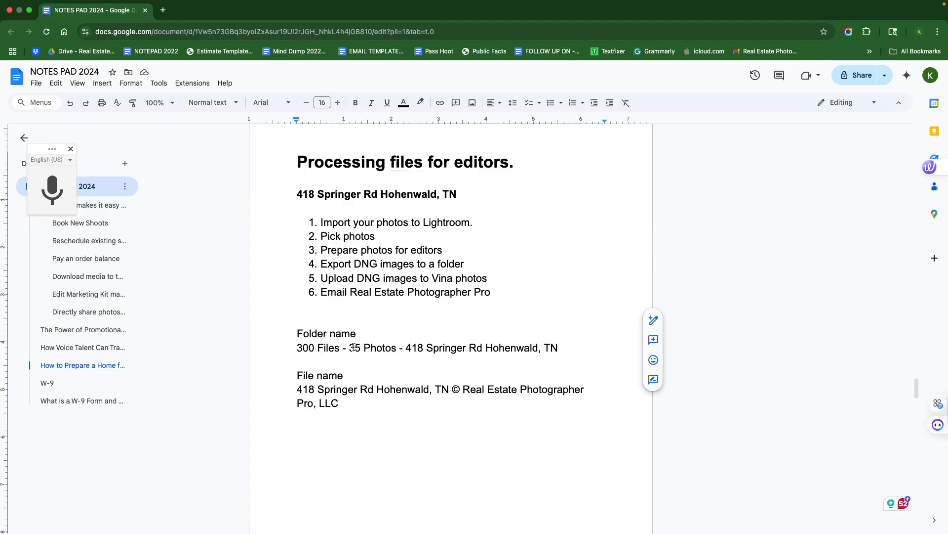
mouse_move(349, 347)
left_mouse_down()
mouse_move(403, 349)
mouse_move(363, 349)
left_mouse_up()
left_click(364, 350)
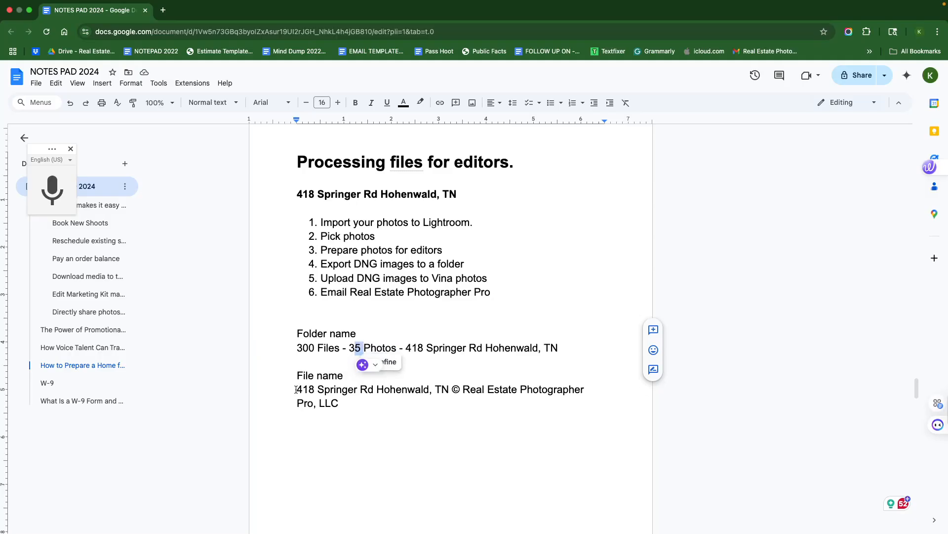
- Review the parts of the folder name and file name lines by highlighting them
left_click_drag(296, 389, 519, 403)
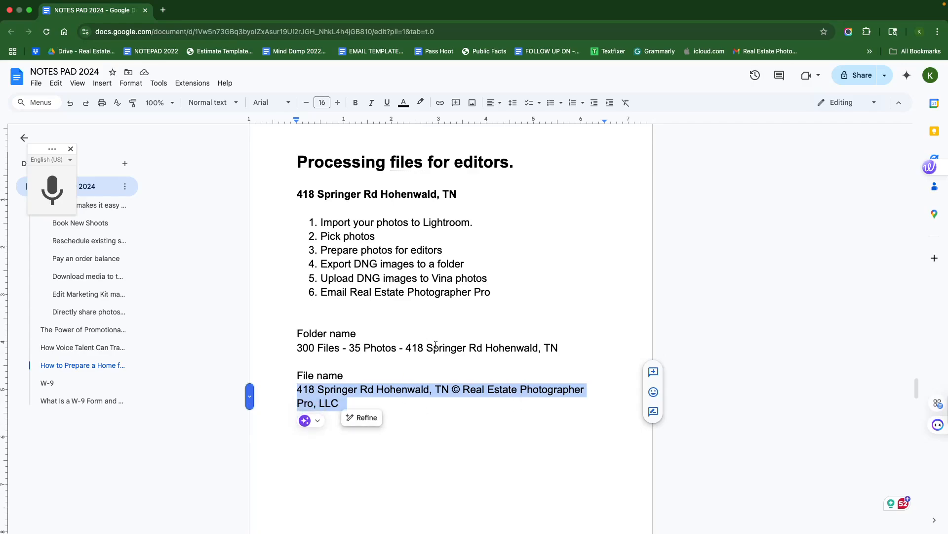
left_click_drag(298, 348, 551, 348)
left_click_drag(341, 403, 282, 389)
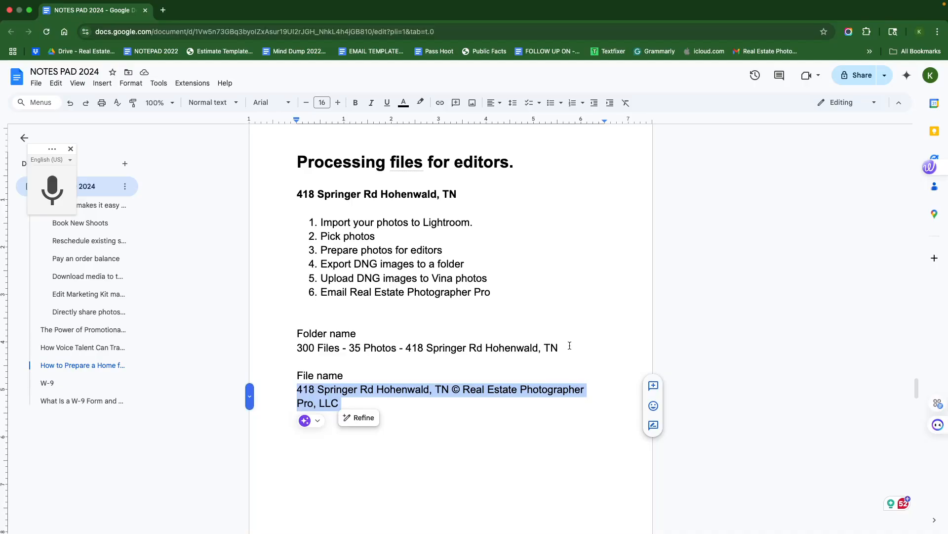
left_click(439, 404)
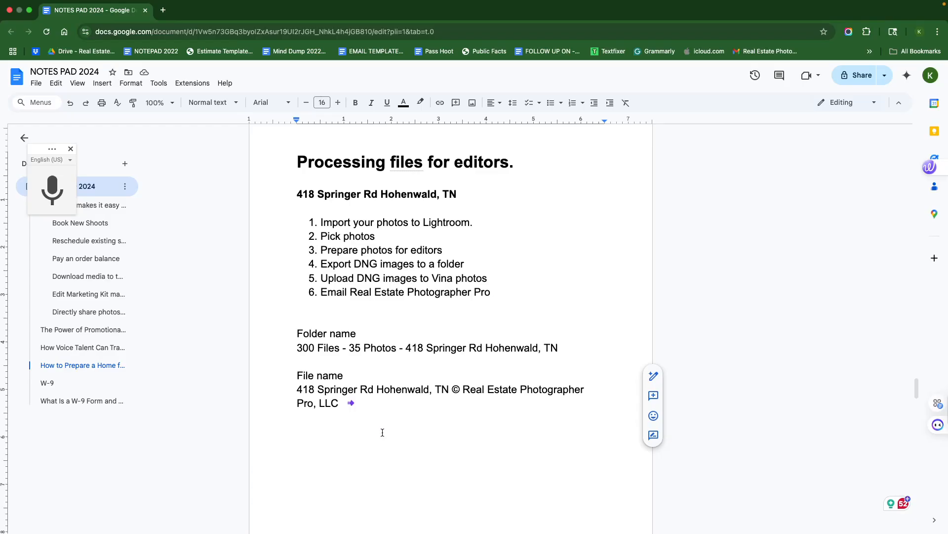
left_click(449, 389)
left_click_drag(449, 389, 270, 389)
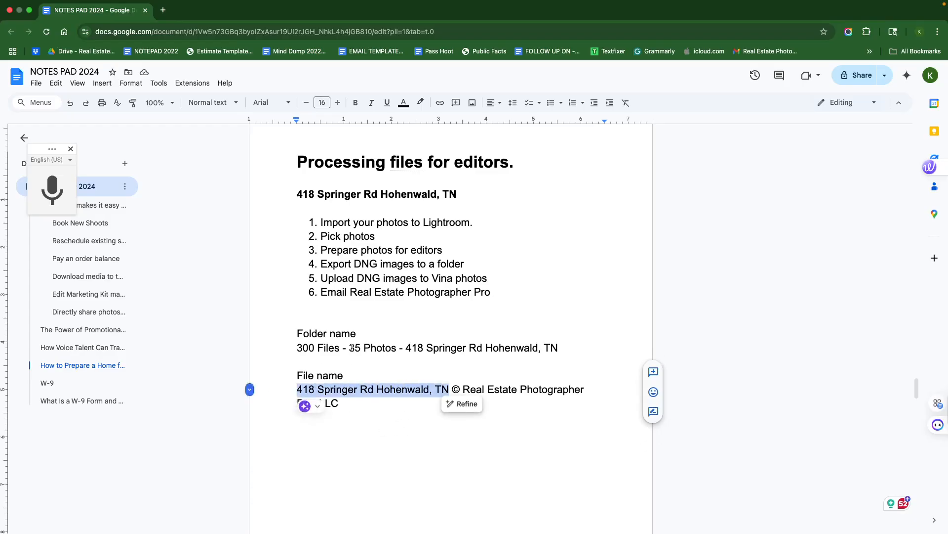
left_click_drag(405, 347, 559, 347)
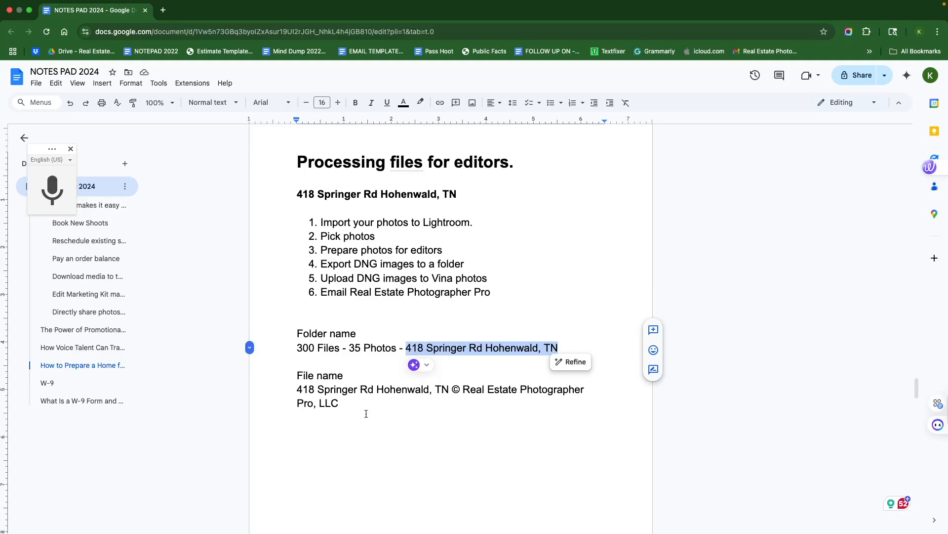
left_click(296, 347)
left_click_drag(451, 389, 294, 389)
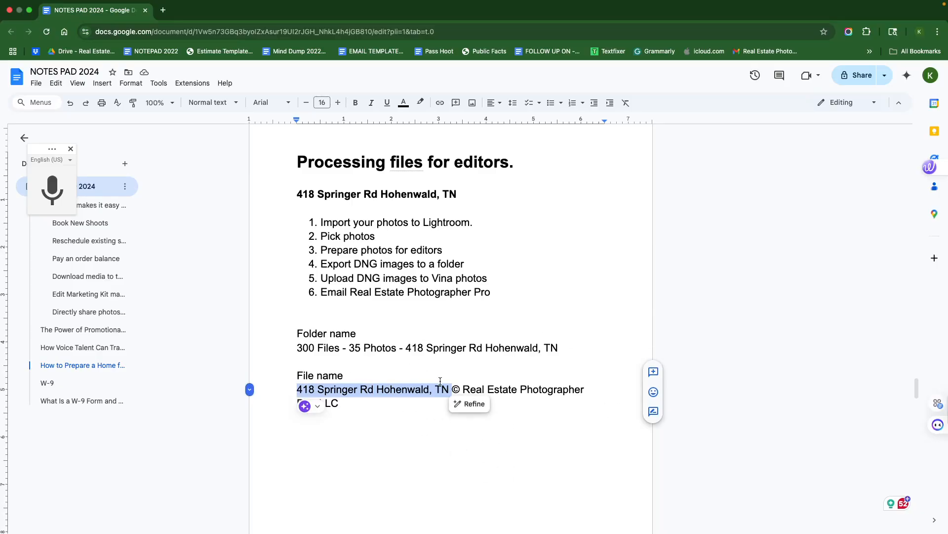
left_click(363, 409)
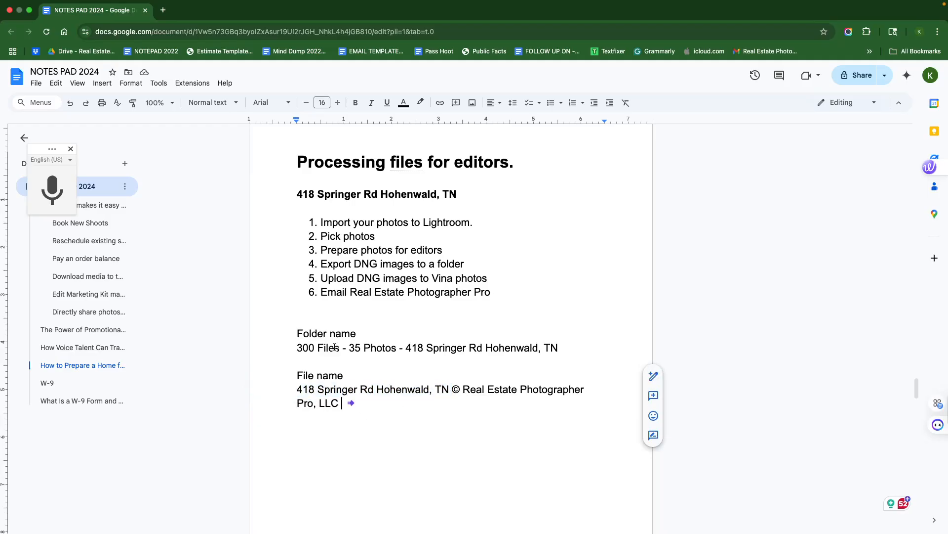
left_click_drag(296, 332, 362, 339)
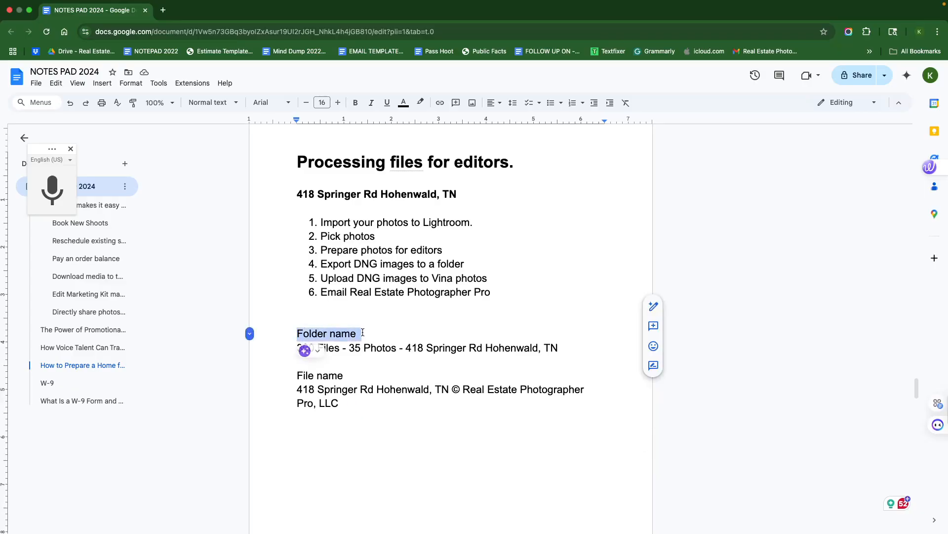
left_click_drag(451, 390, 302, 390)
left_click(392, 414)
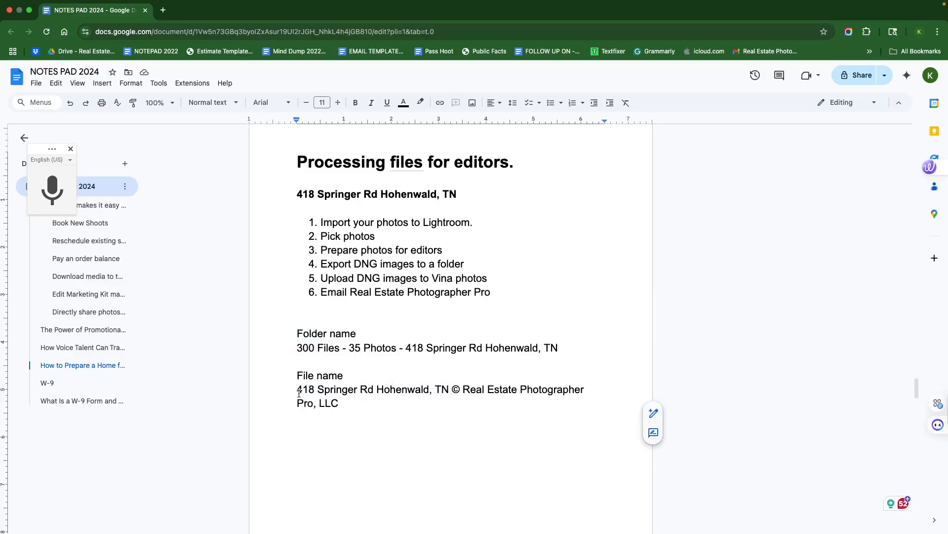
left_click_drag(296, 388, 499, 410)
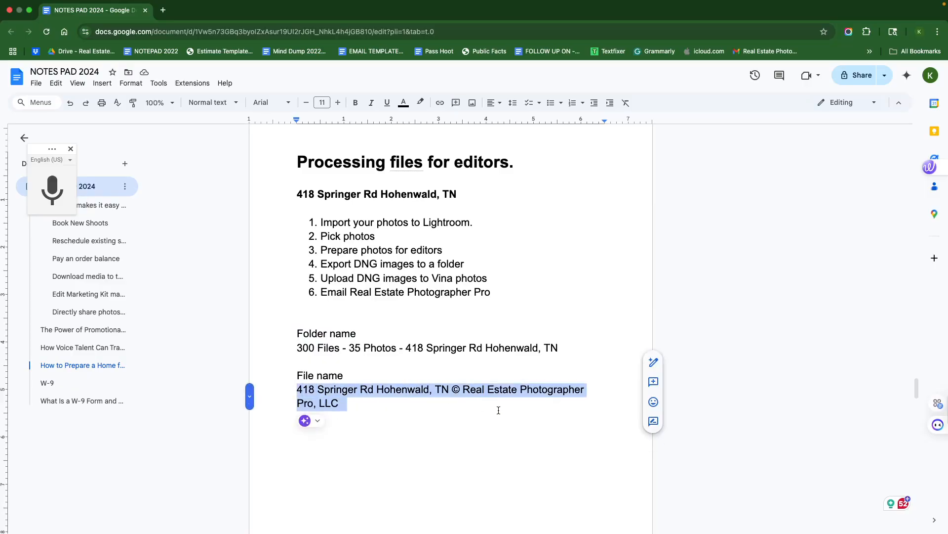
left_click(294, 389)
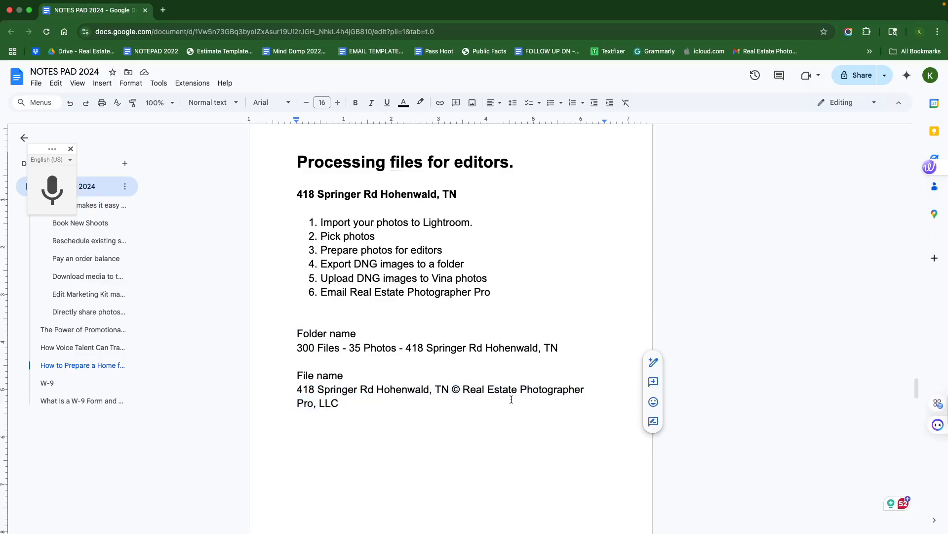
left_click_drag(296, 388, 467, 405)
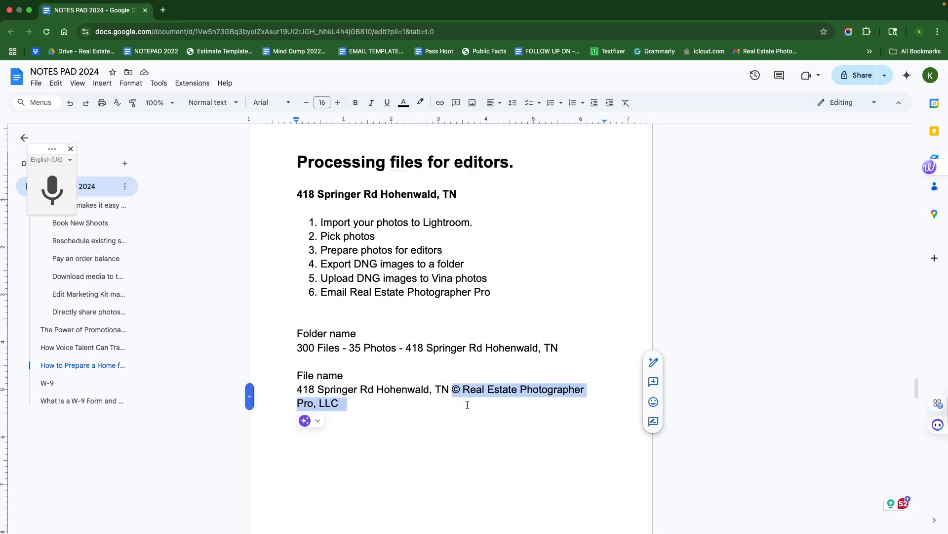
left_click(421, 413)
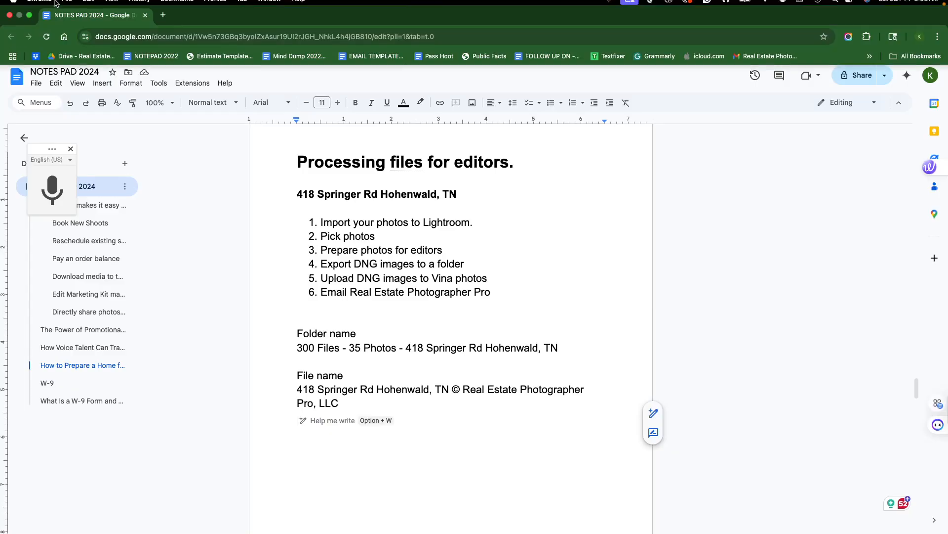
- Switch to Lightroom Classic and show the 2025-06-11 DONE folder's photos in grid view
left_click(30, 22)
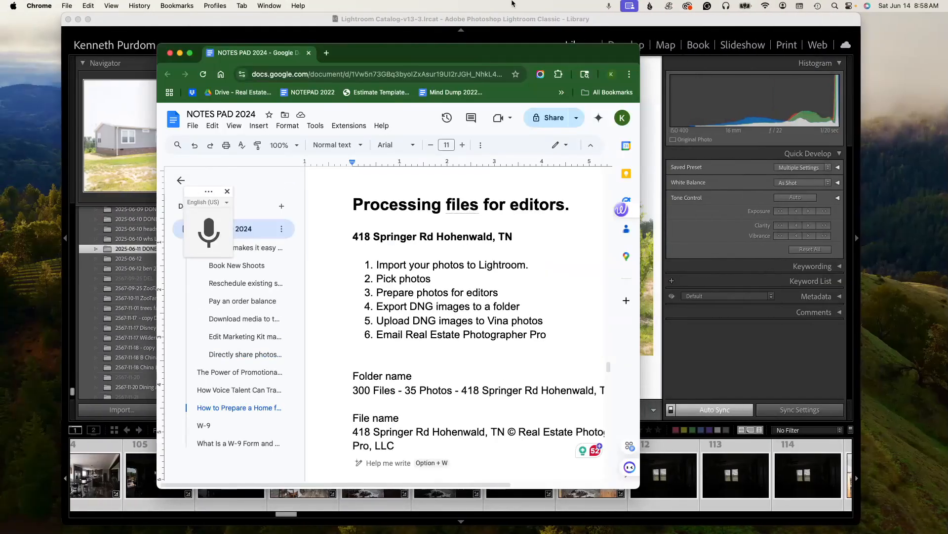
left_click(180, 53)
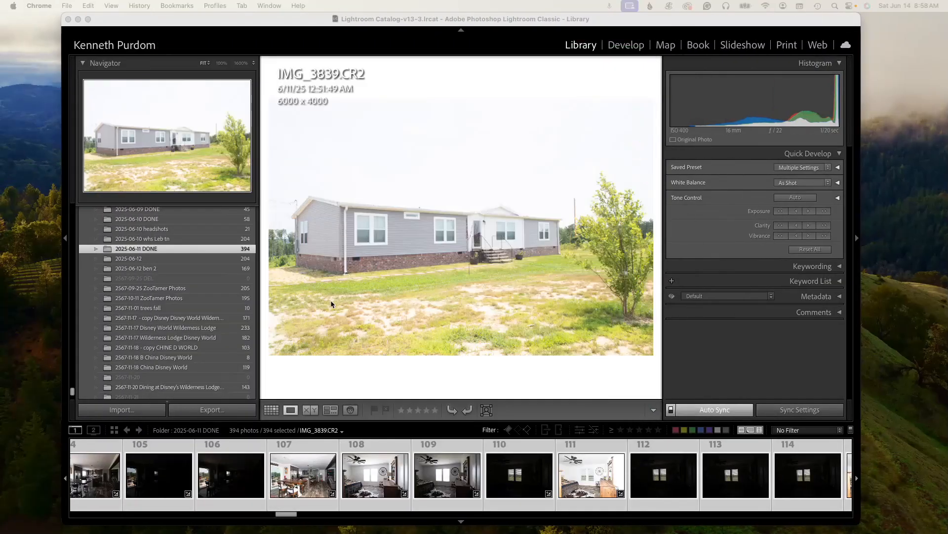
left_click_drag(293, 517, 81, 514)
left_click(114, 430)
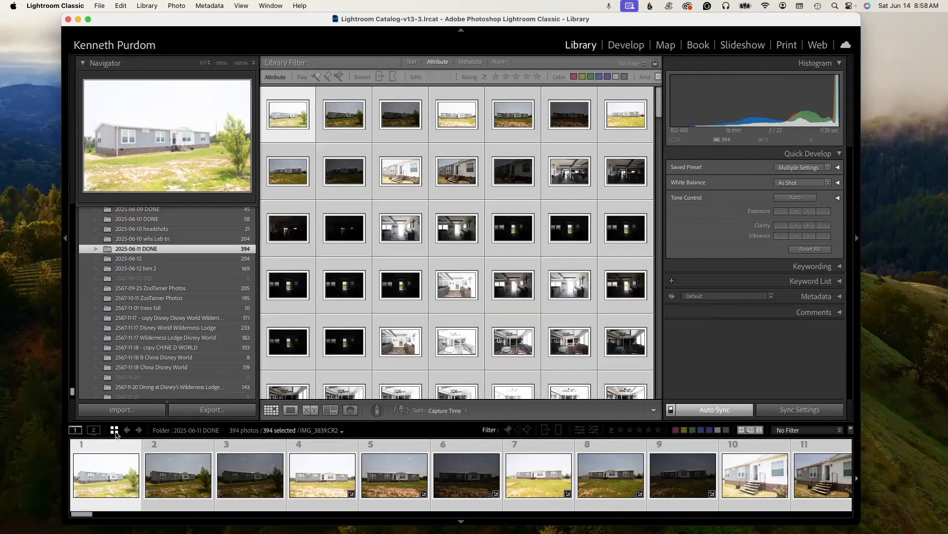
- Select the first photo in the grid and enlarge the filmstrip
mouse_move(659, 104)
left_mouse_down()
mouse_move(661, 395)
mouse_move(659, 96)
left_mouse_up()
left_click(580, 375)
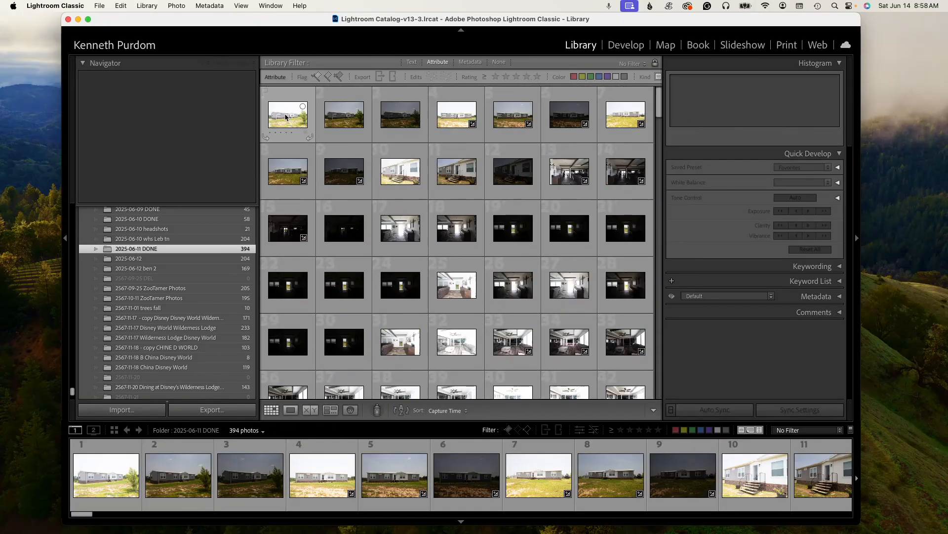
left_click(273, 126)
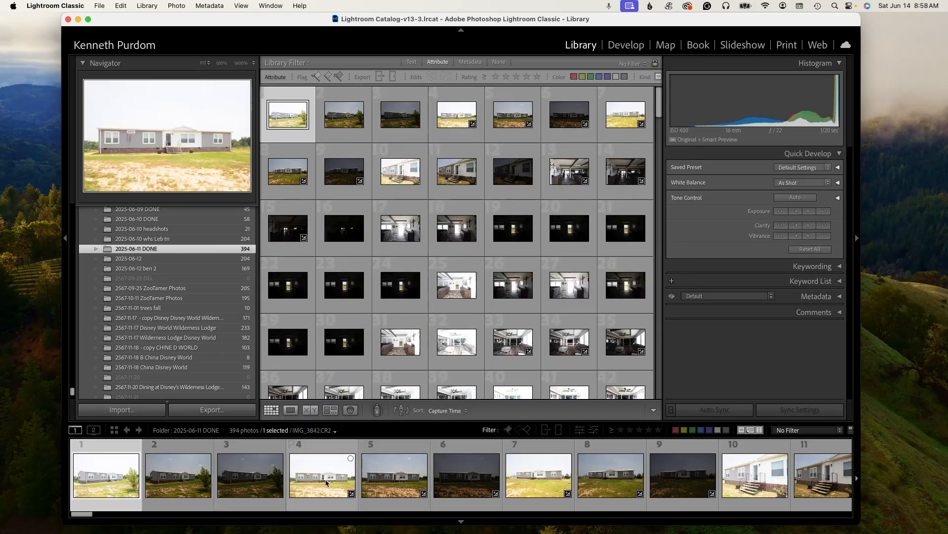
left_click_drag(446, 419, 446, 385)
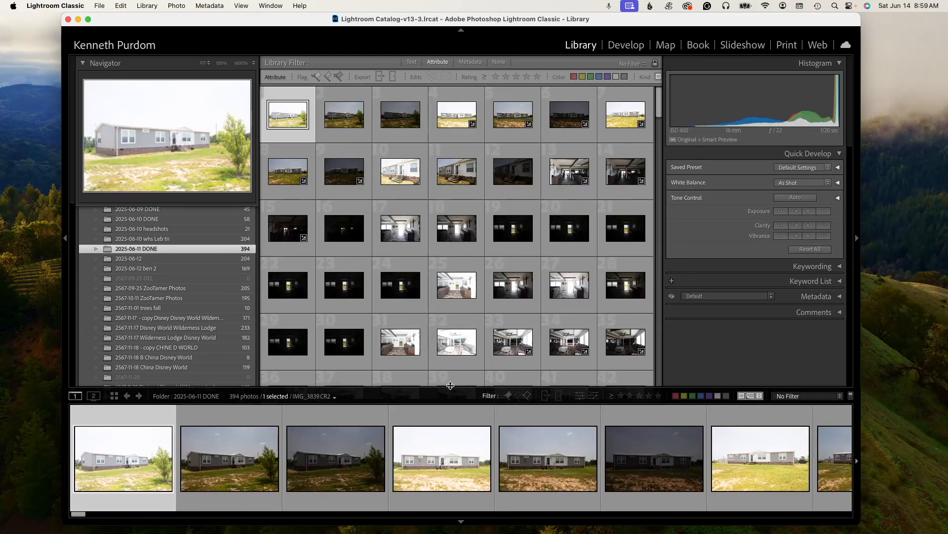
- Rate exterior photos 1 to 6, giving photos 1 and 4 two stars and the others one star
key("2")
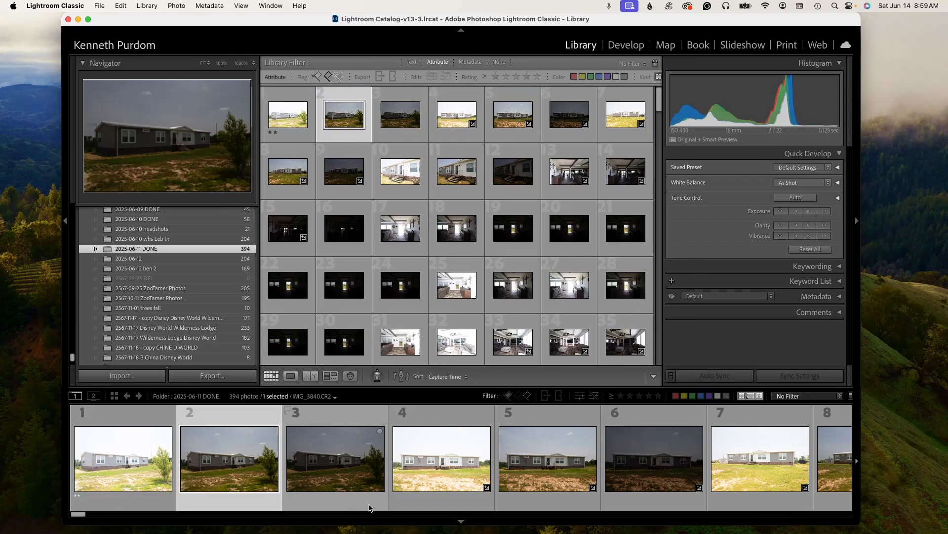
key("1")
key("1")
key("2")
key("1")
key("1")
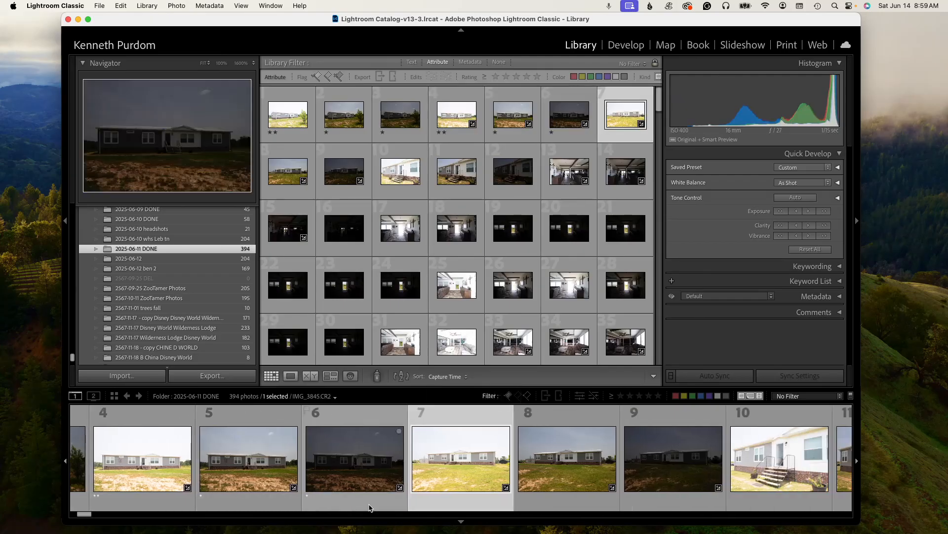
- Rate photos 7 to 15, giving photos 7, 10 and 13 two stars and the rest one star
key("2")
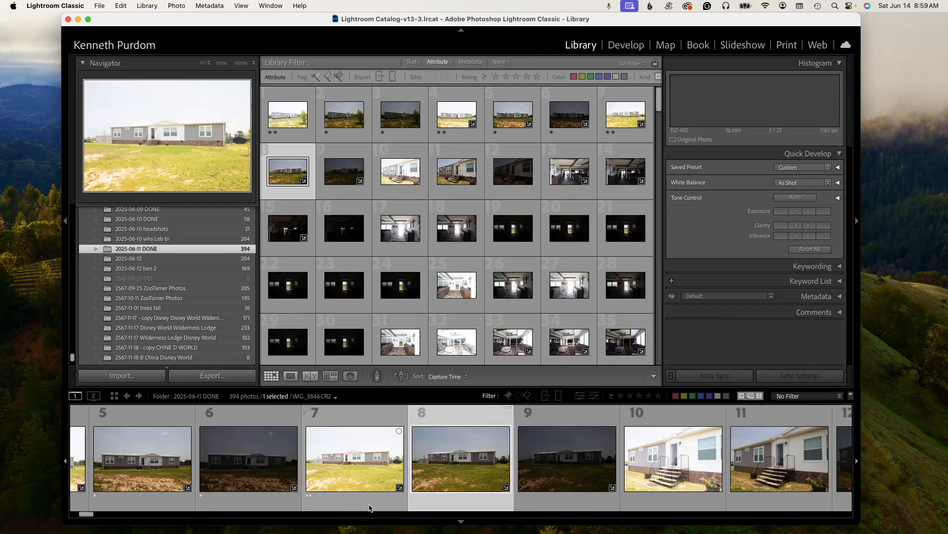
key("1")
key("1")
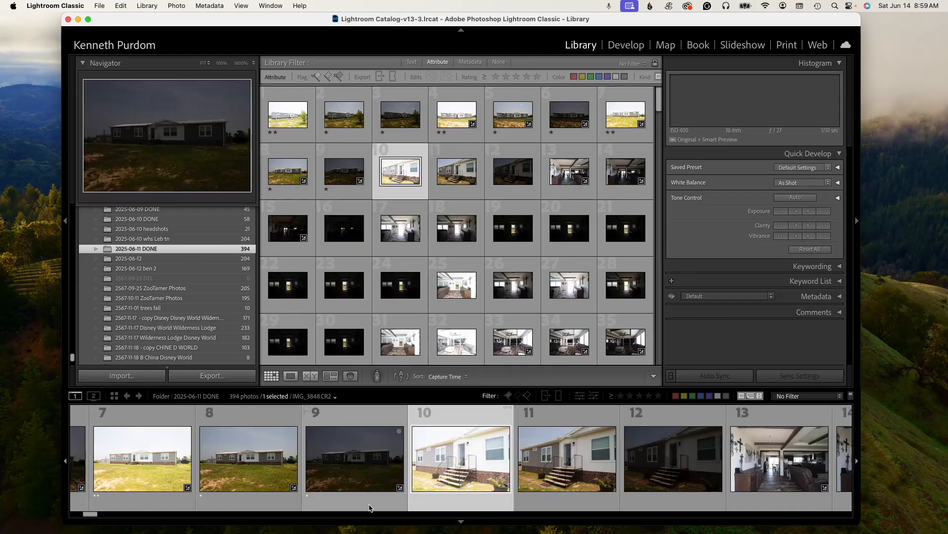
key("2")
key("1")
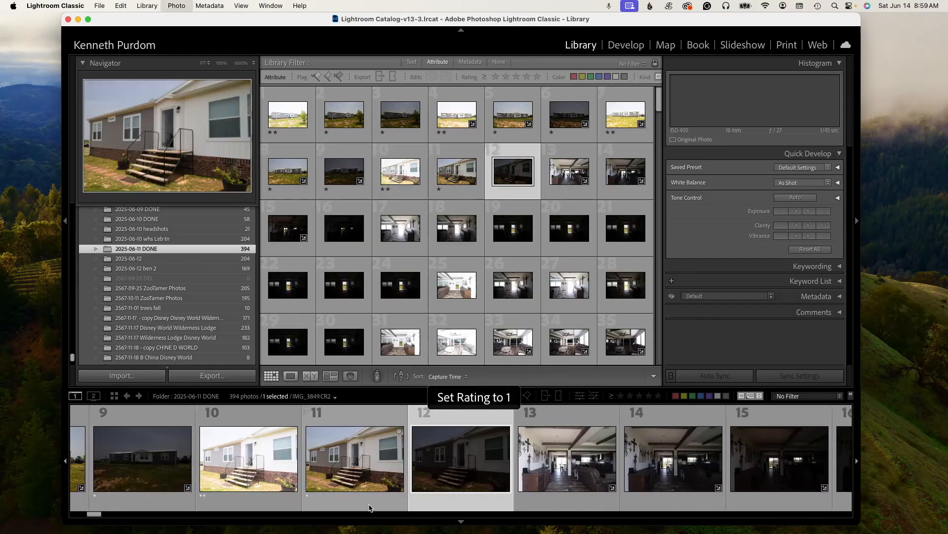
key("1")
key("2")
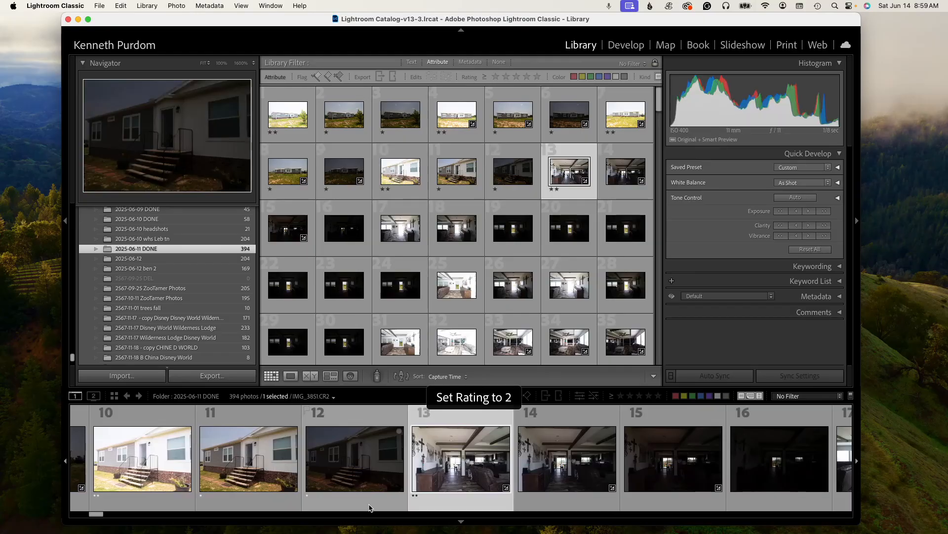
key("1")
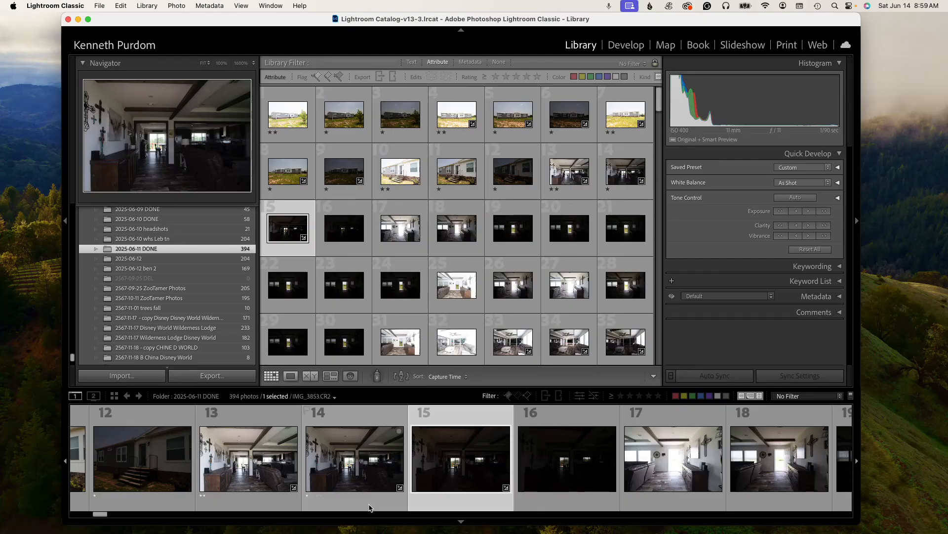
key("1")
- Skip photo 16 and rate the interior photos through 25, giving photo 17 two stars and several others one star
key("Right")
key("Right")
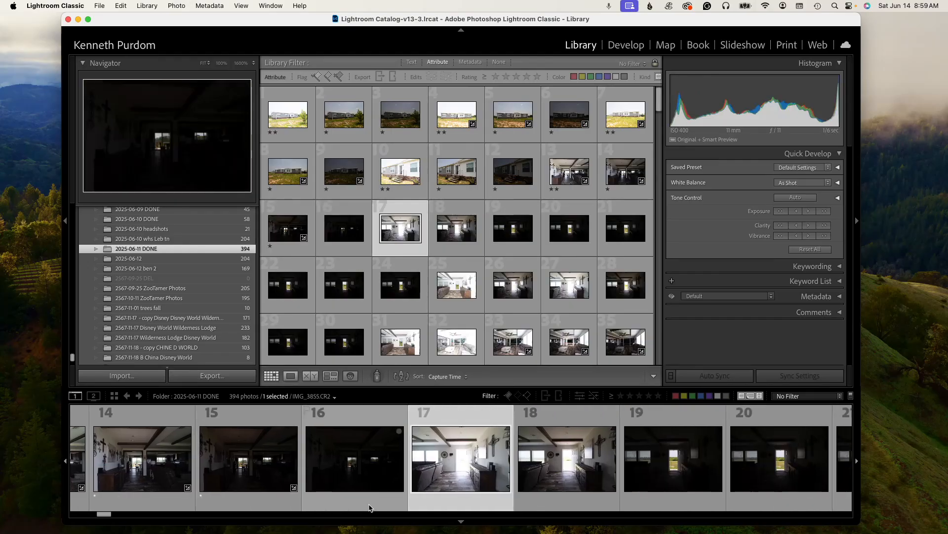
key("2")
key("Right")
key("1")
key("Right")
key("1")
key("Right")
key("Right")
key("Right")
key("Right")
key("Right")
key("Right")
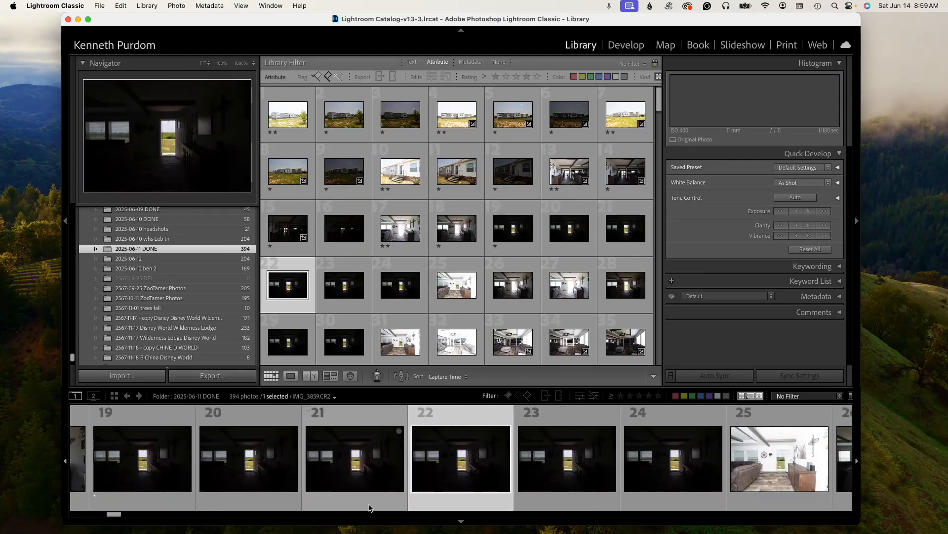
key("1")
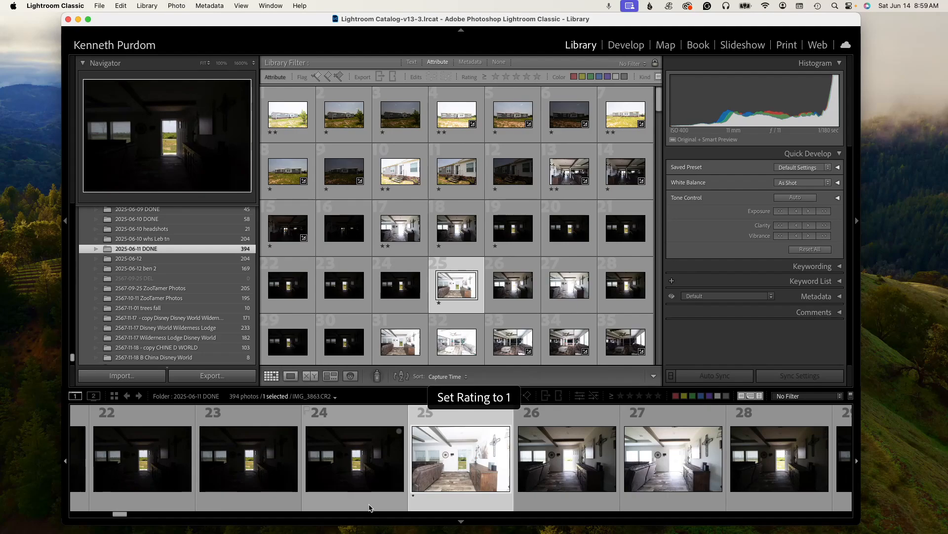
- Move through the living-room photos, rating photo 32 two stars and photo 33 one star
key("Right")
key("Right")
key("Right")
key("Right")
key("Right")
key("Right")
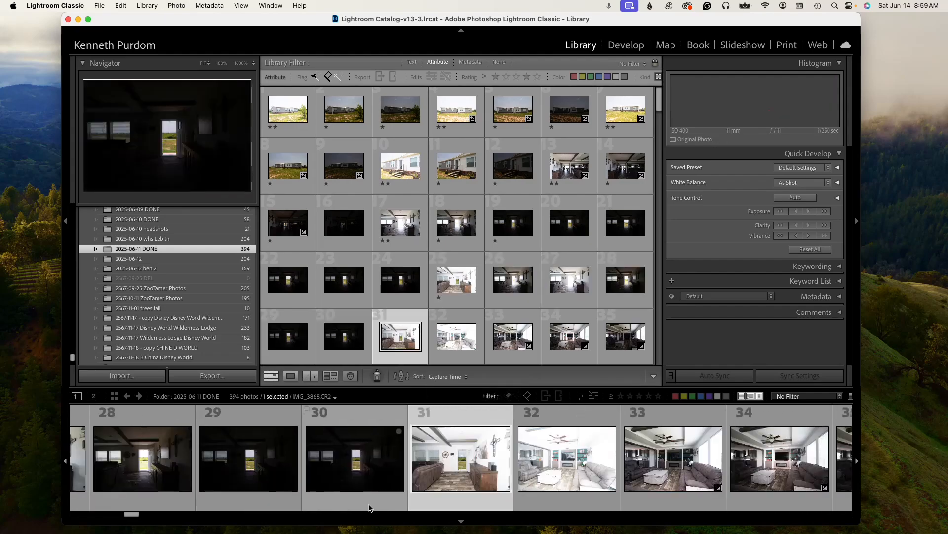
key("Right")
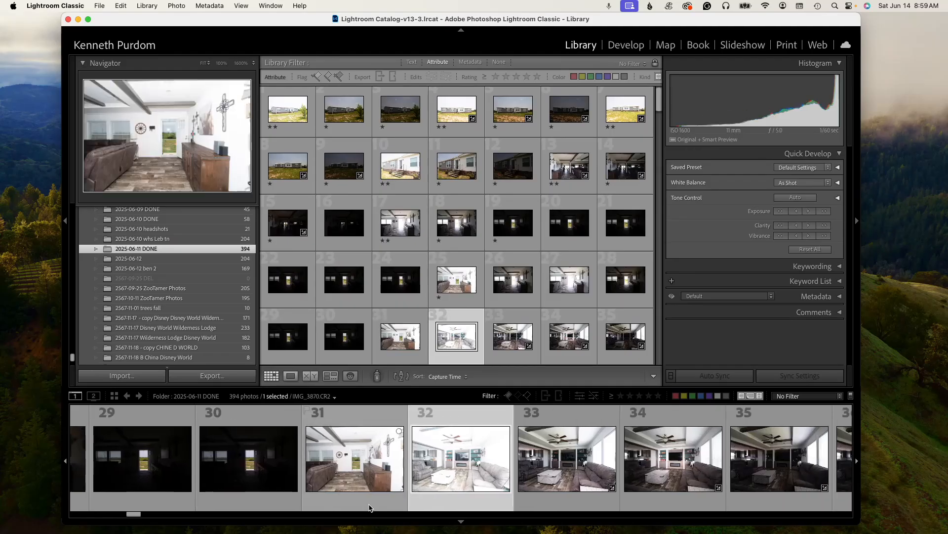
key("2")
key("Right")
key("Right")
key("Right")
key("Right")
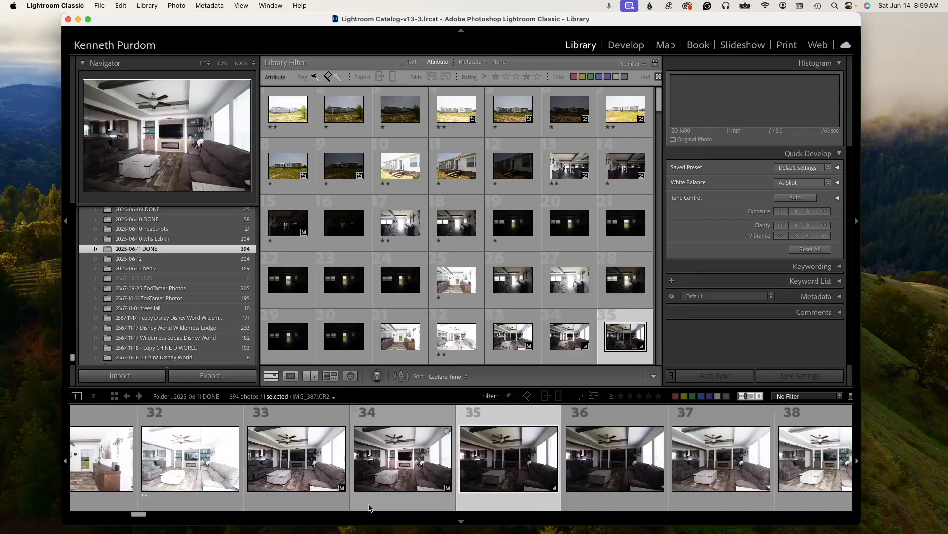
key("Right")
key("Right")
key("Right")
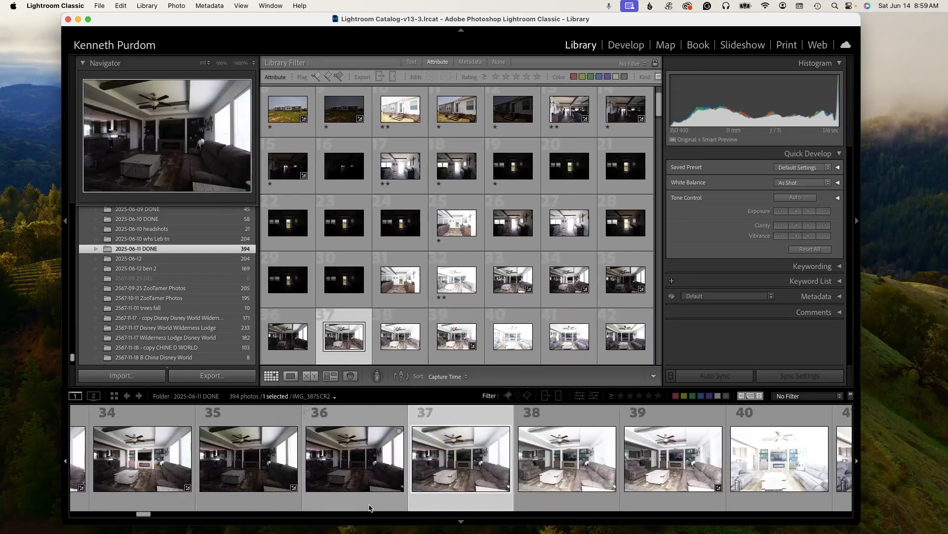
key("Left")
key("Left")
key("Left")
key("Left")
key("Left")
key("Left")
key("Left")
key("Right")
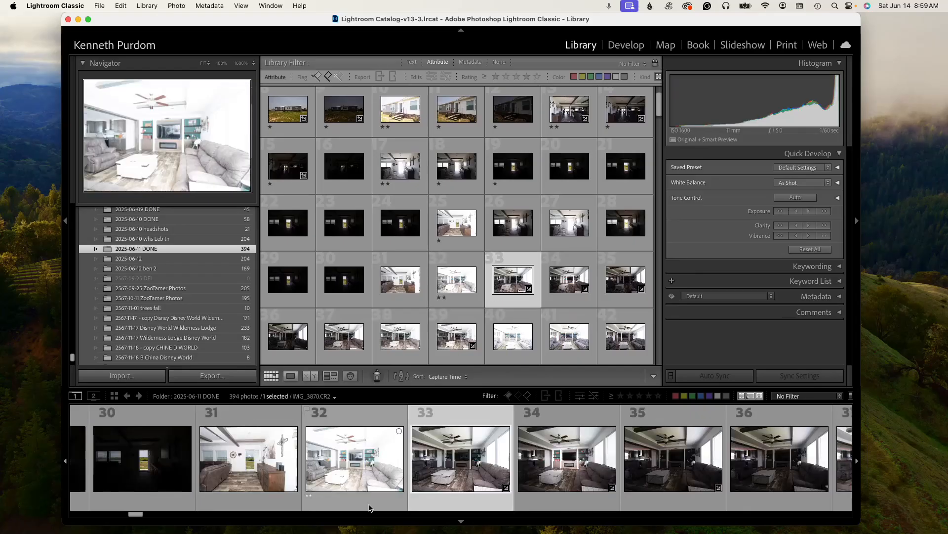
key("1")
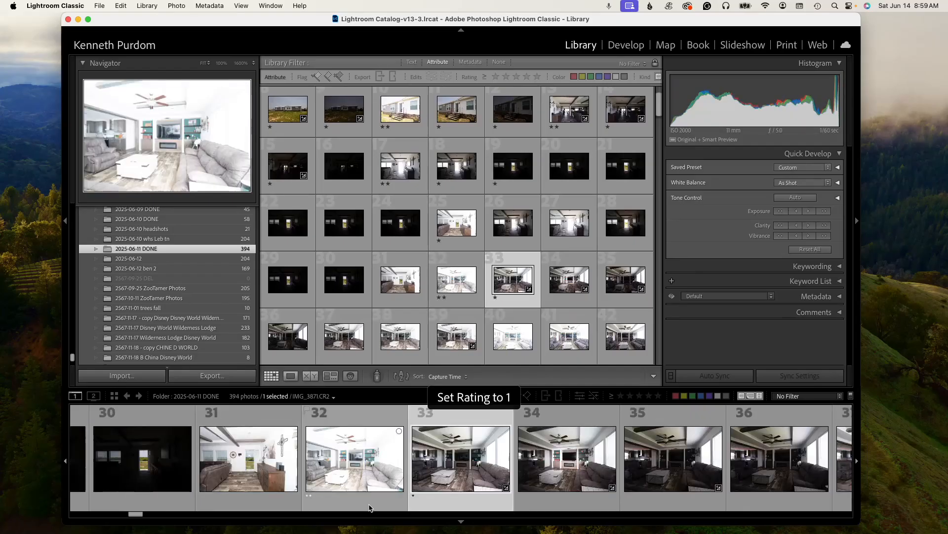
- Rate photo 34 one star and compare the neighbouring living-room shots up to photo 38
key("Right")
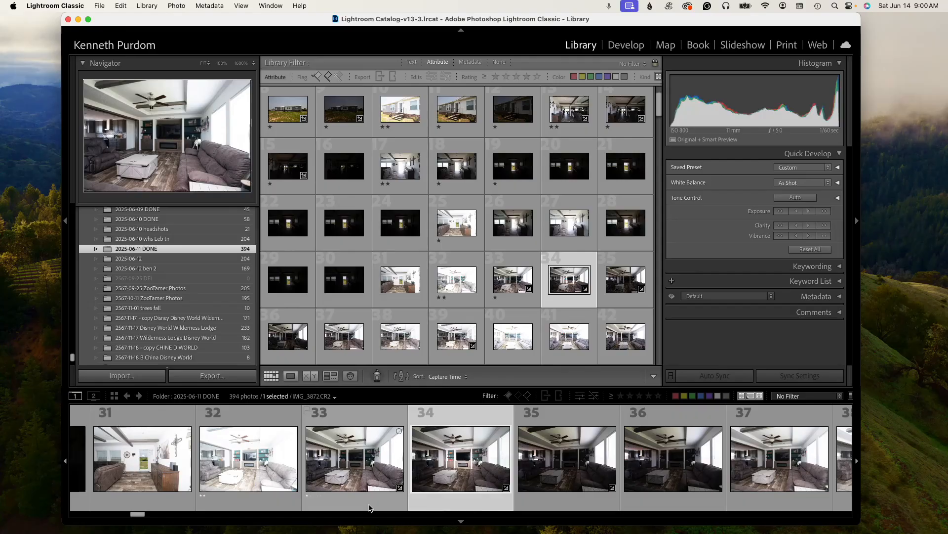
key("1")
key("Right")
key("Right")
key("Right")
key("Right")
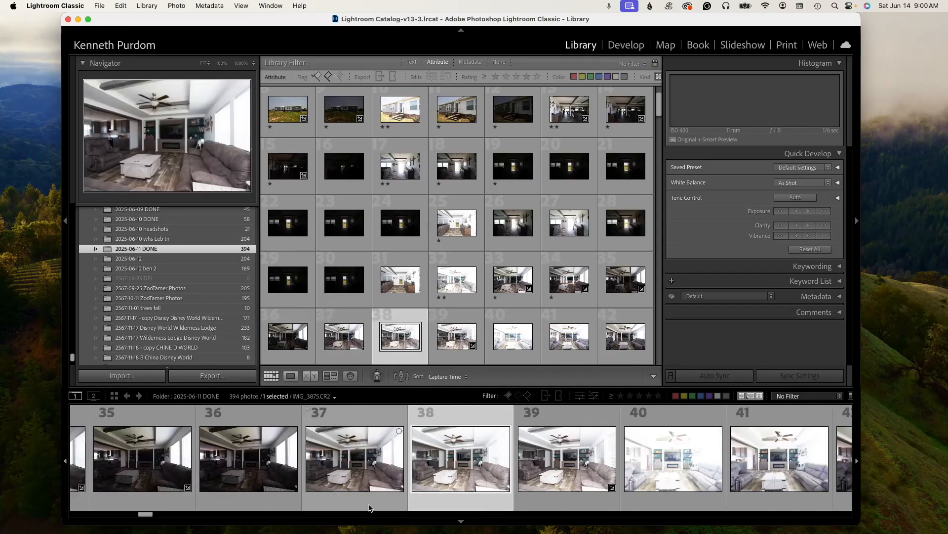
key("Left")
key("Right")
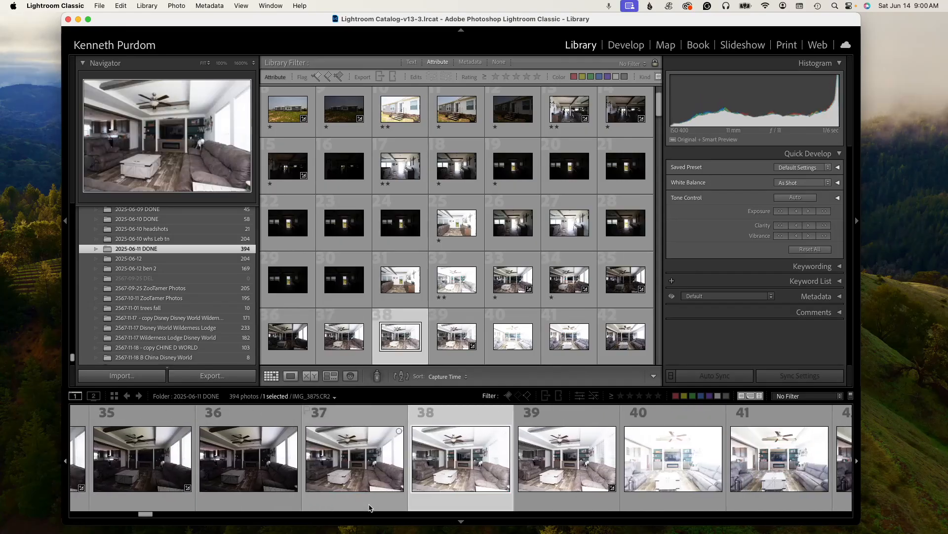
key("Left")
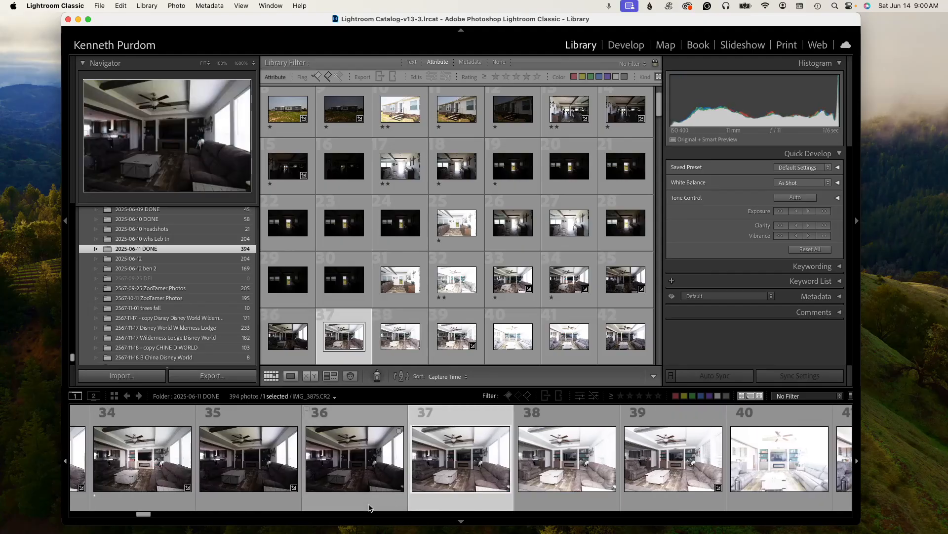
key("Left")
key("Left")
- Rate photo 37 one star and move on to photo 41
key("Left")
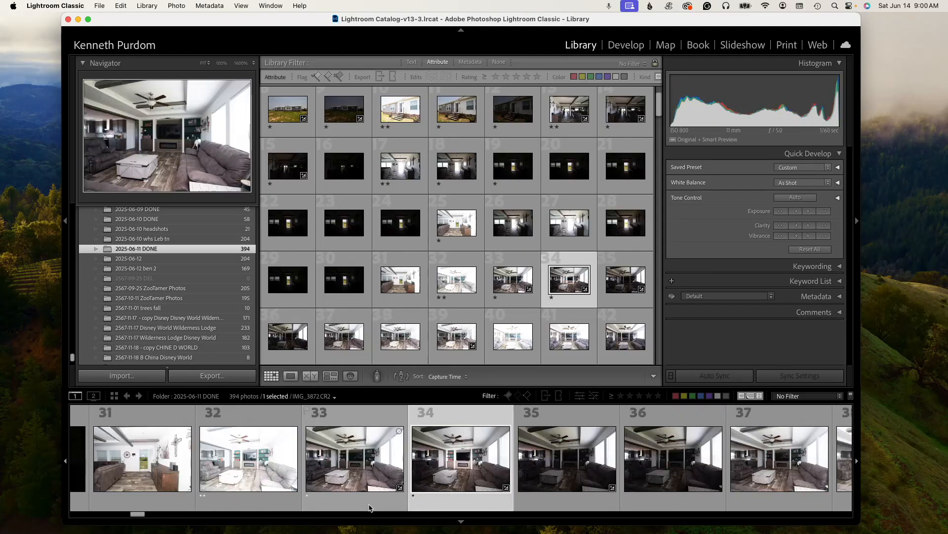
key("Right")
key("Left")
key("Right")
key("Right")
key("Right")
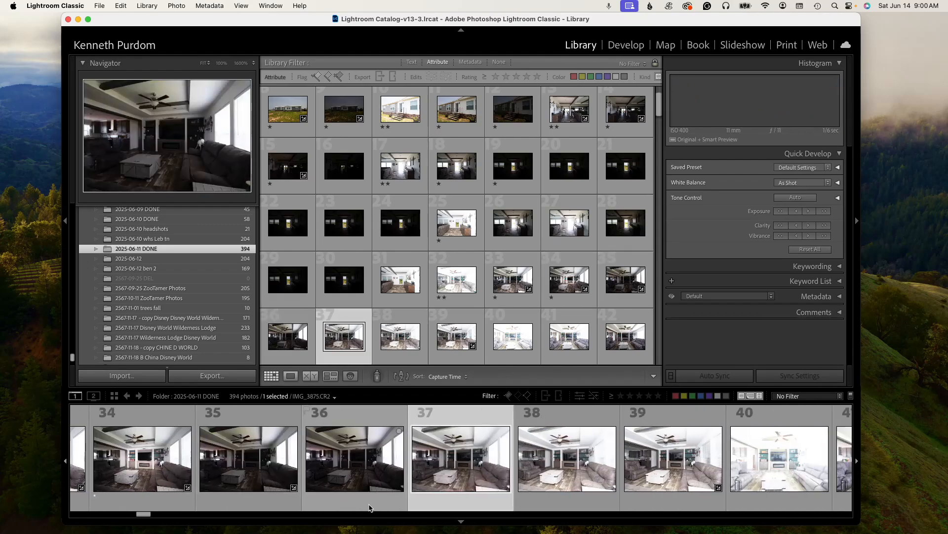
key("1")
key("Right")
key("Right")
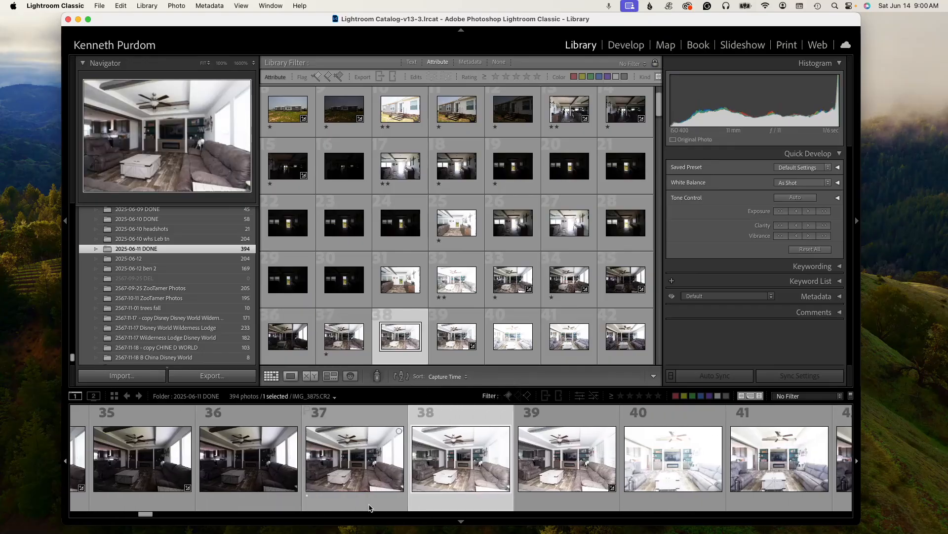
key("Right")
key("Right")
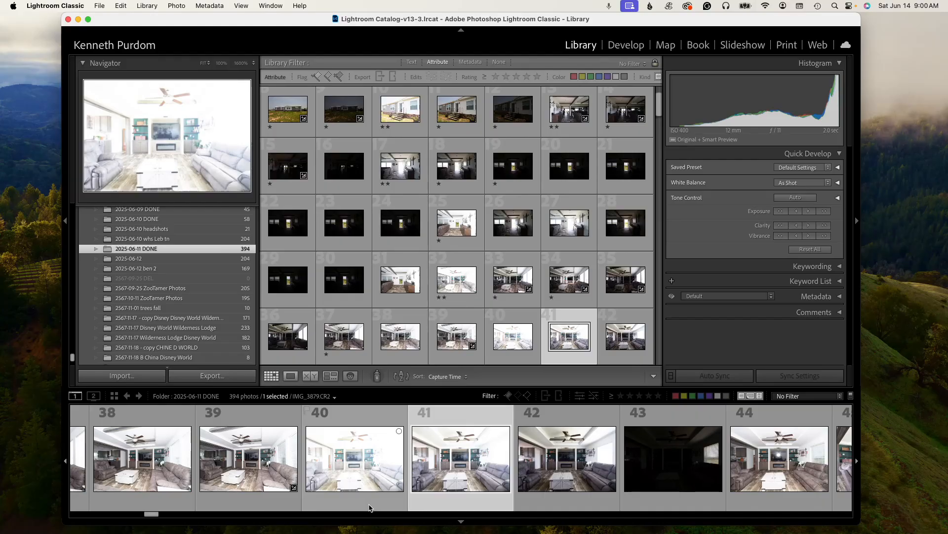
- Rate photo 41 two stars and photos 42 to 44 one star
key("2")
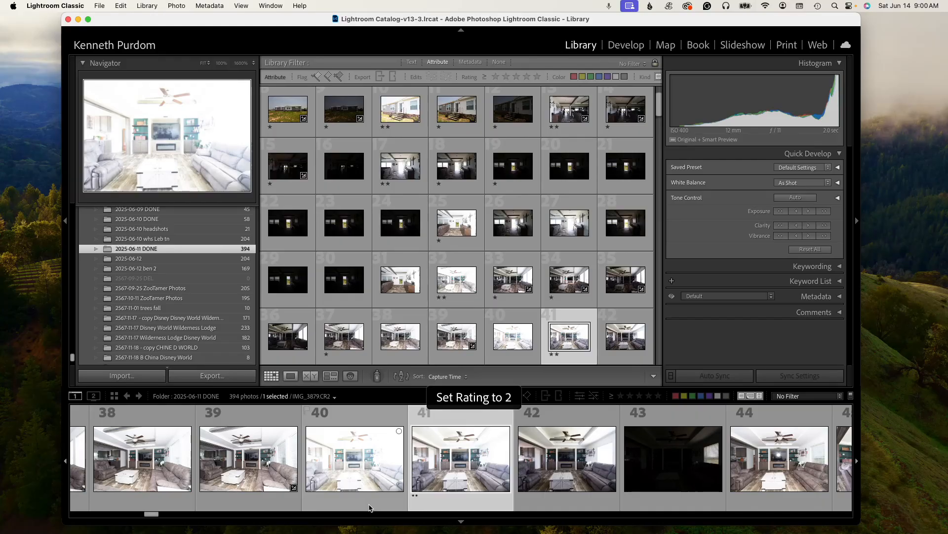
key("Right")
key("1")
key("Right")
key("1")
key("Right")
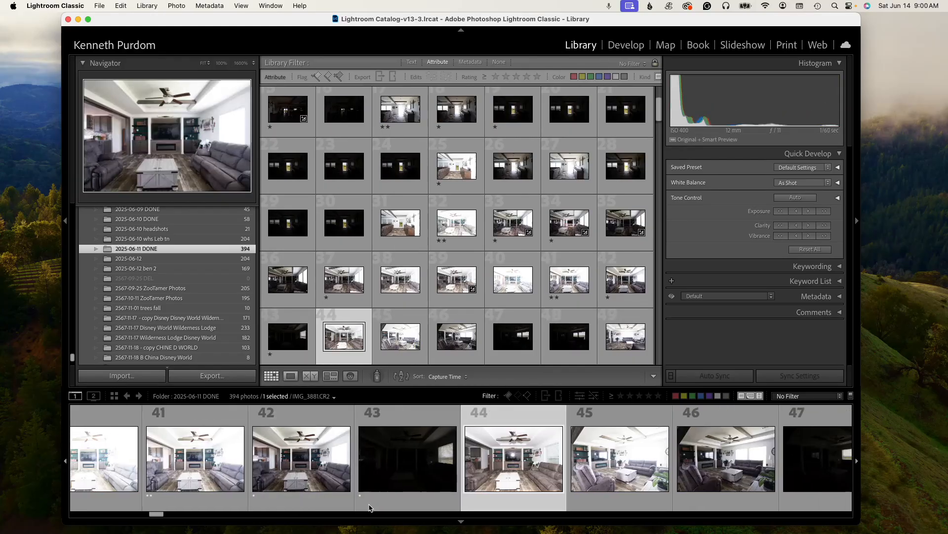
key("1")
key("Right")
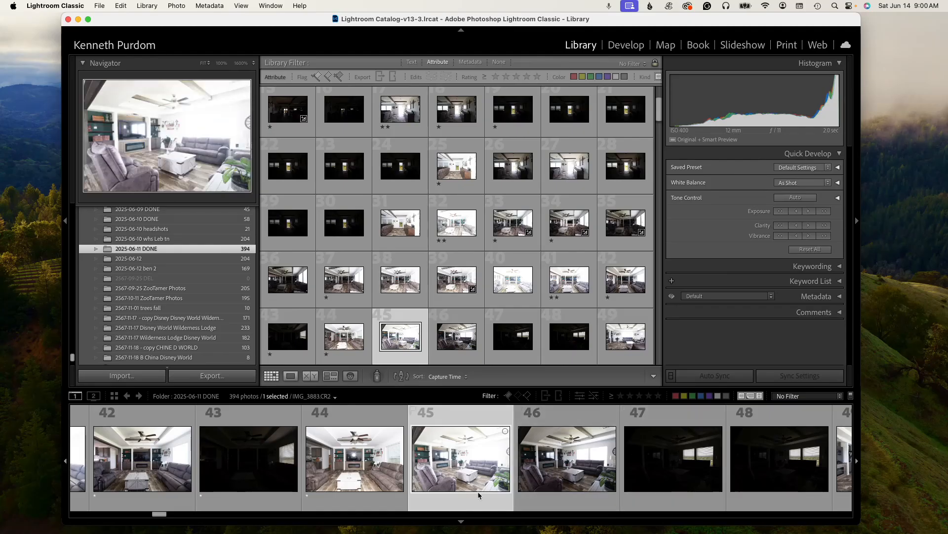
- Rate photo 45 two stars and photos 46 and 47 one star, and clear the rating on photo 49
key("2")
key("1")
key("1")
key("Right")
key("1")
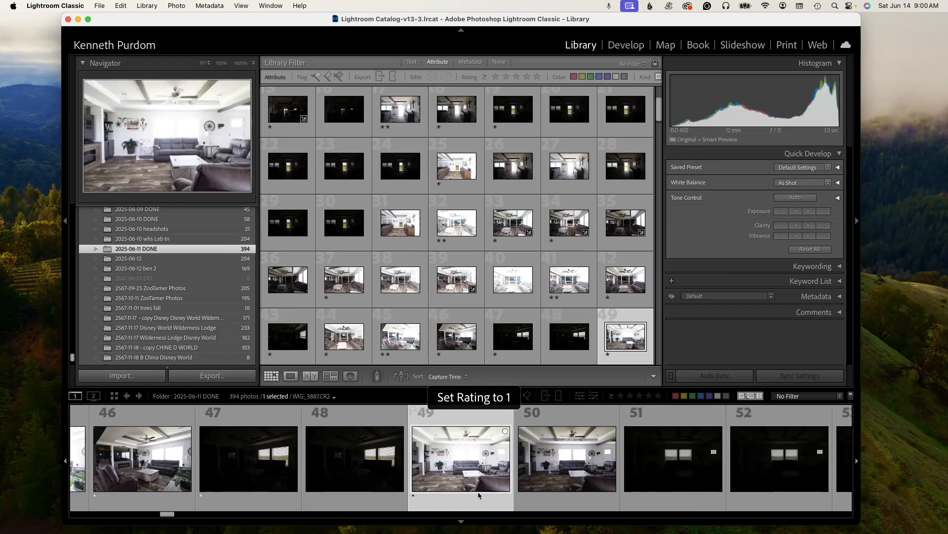
key("0")
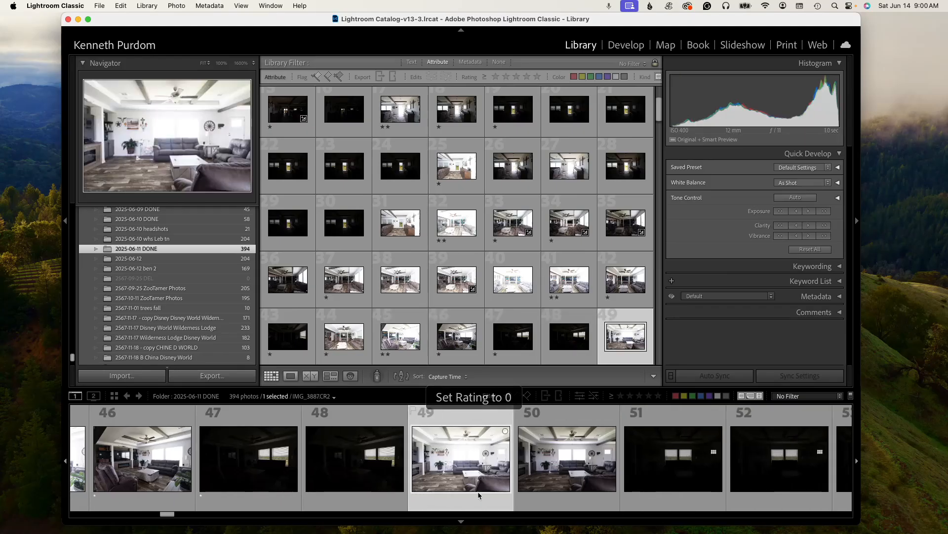
- Rate photo 54 one star after stepping back to review photos 49 to 53
key("Right")
key("Right")
key("Right")
key("Right")
key("Right")
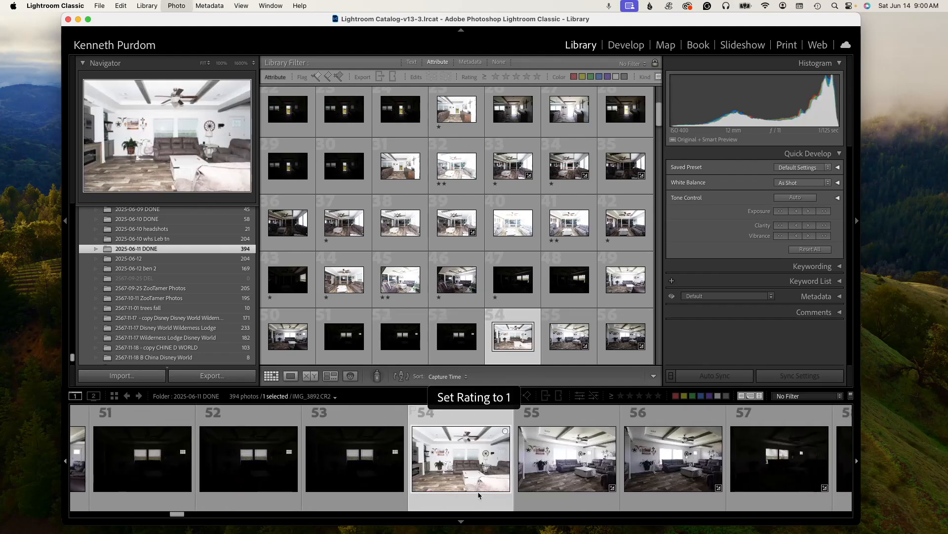
key("Left")
key("Left")
key("Left")
key("Left")
key("Left")
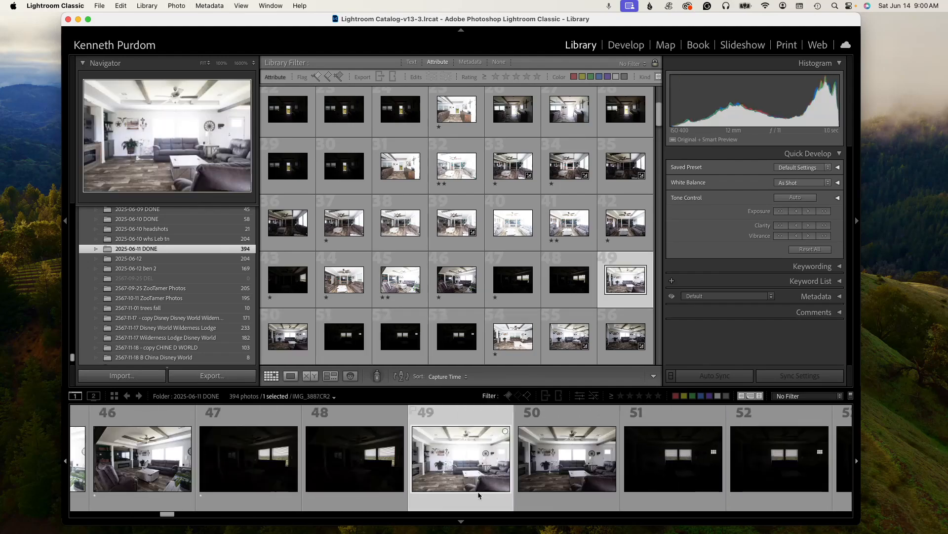
key("Right")
key("Right")
key("Right")
key("Right")
key("Right")
key("Right")
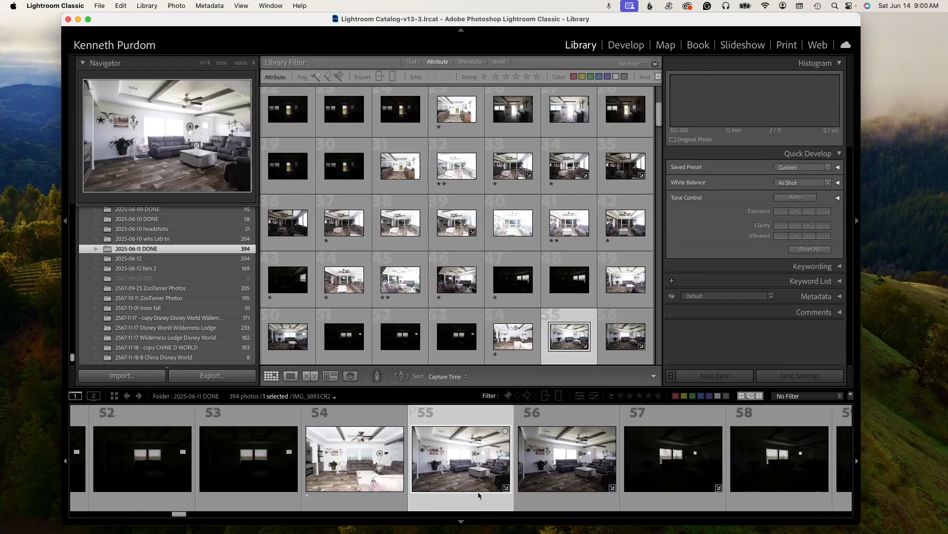
- Rate photos 55 to 63 with one or two stars each, giving photo 55 two stars
key("2")
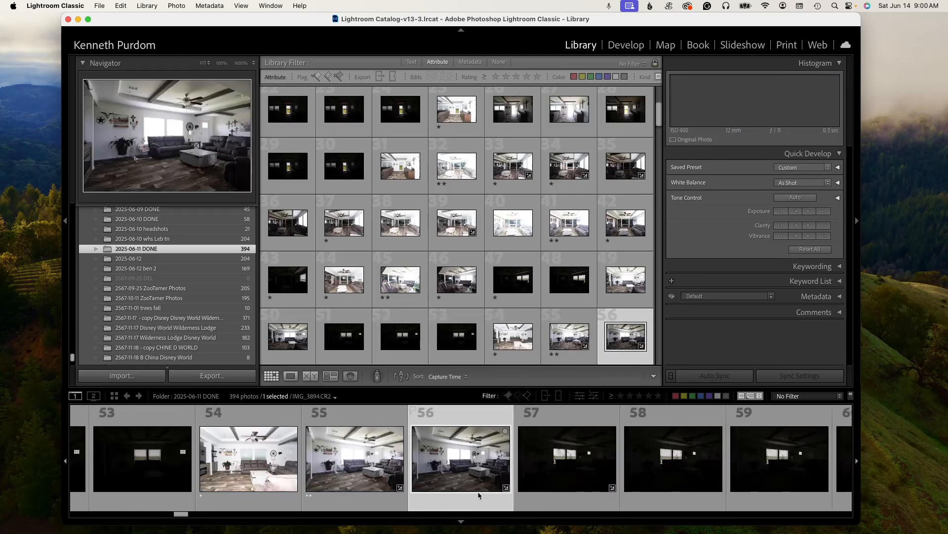
key("1")
key("1")
key("1")
key("Right")
key("Right")
key("Right")
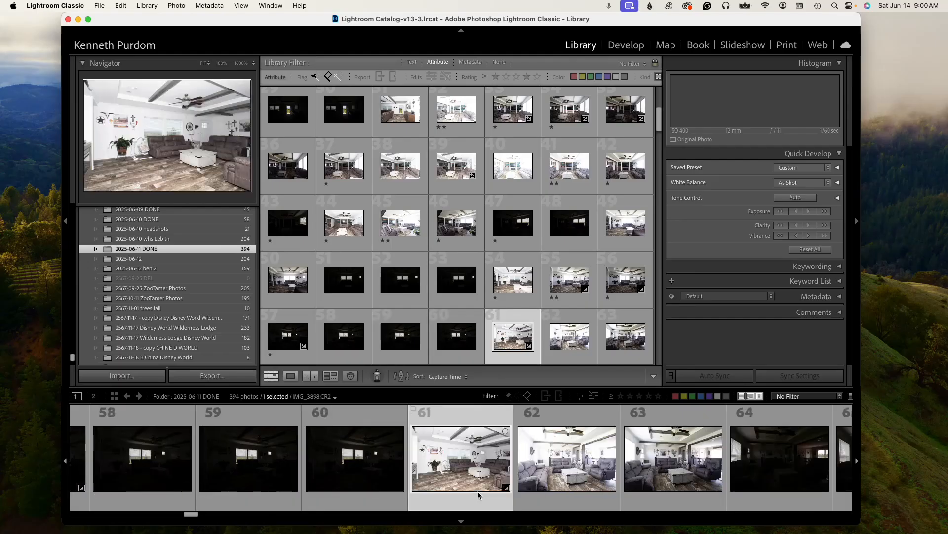
key("2")
- Rate photo 64 one star after checking photo 62, then rate photo 67 one star
key("1")
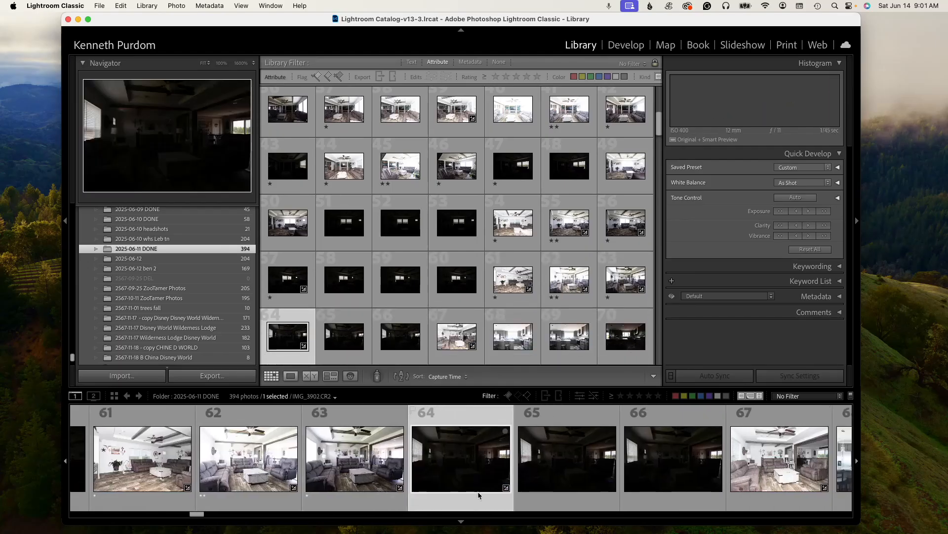
key("1")
key("Left")
key("Left")
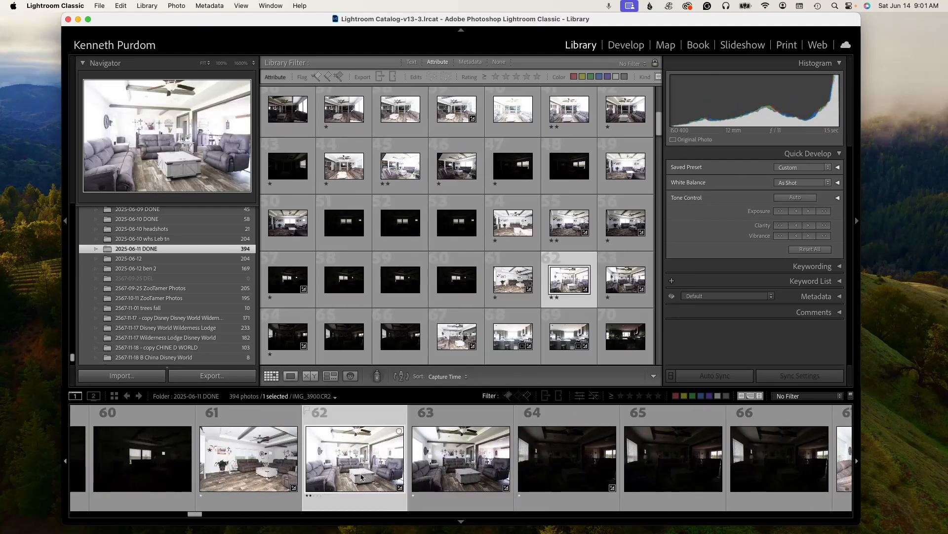
left_click(531, 480)
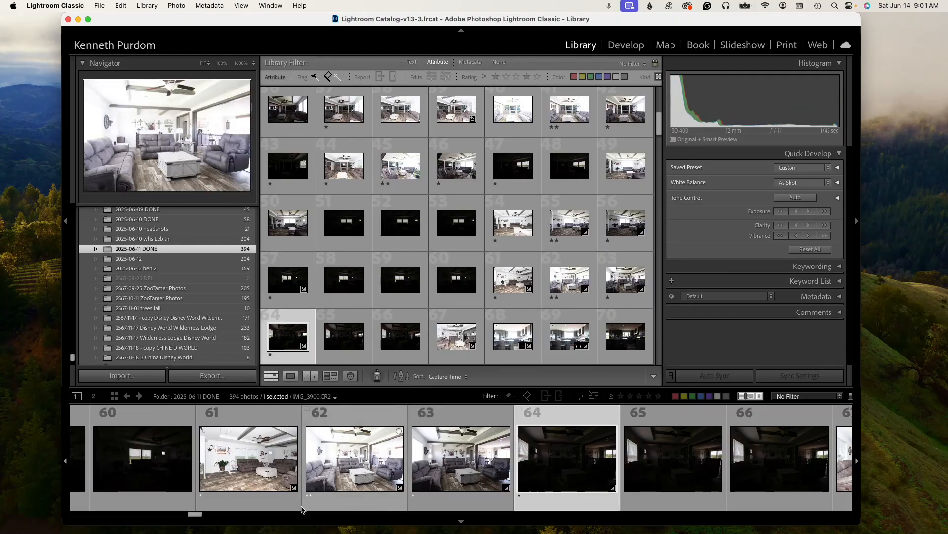
left_click_drag(195, 517, 201, 517)
left_click(548, 495)
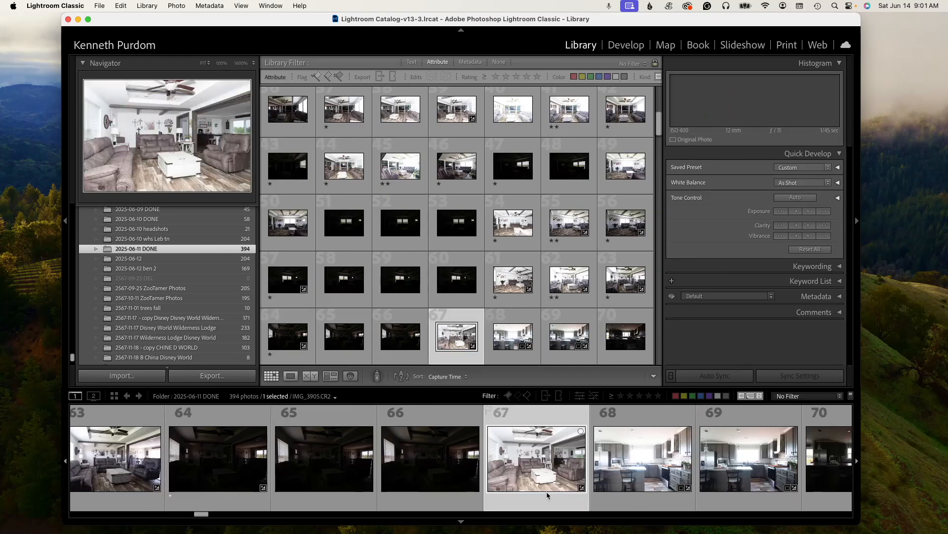
key("1")
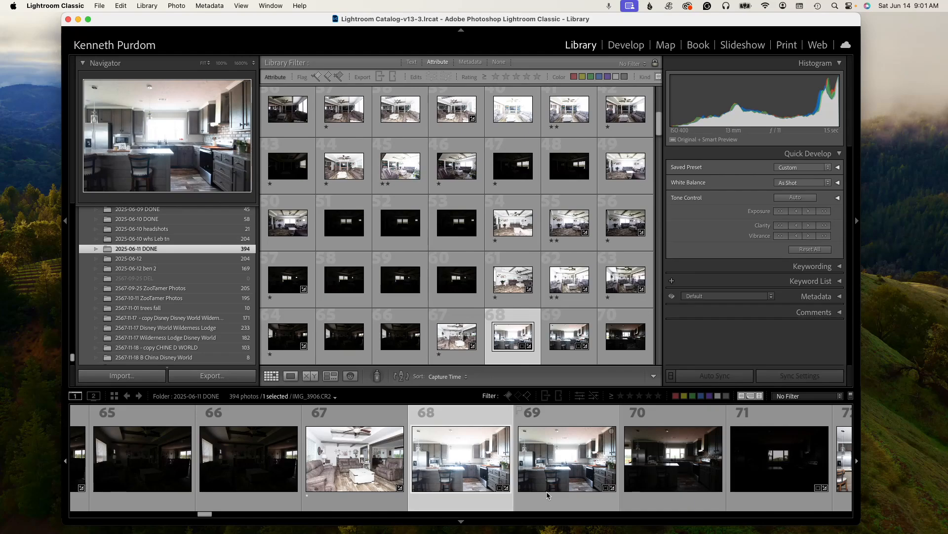
- Rate photo 68 two stars and photos 69, 71 and 72 one star each
key("2")
key("1")
key("Right")
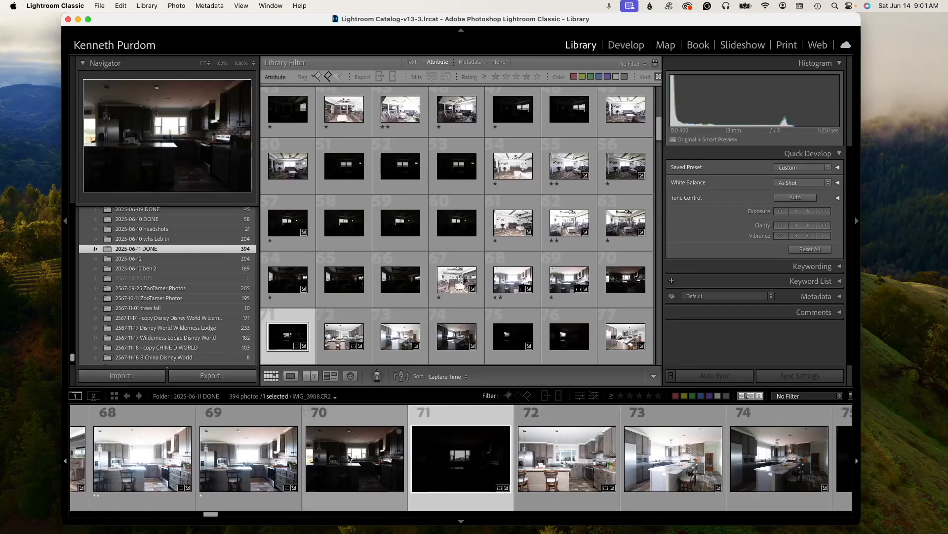
key("1")
key("Right")
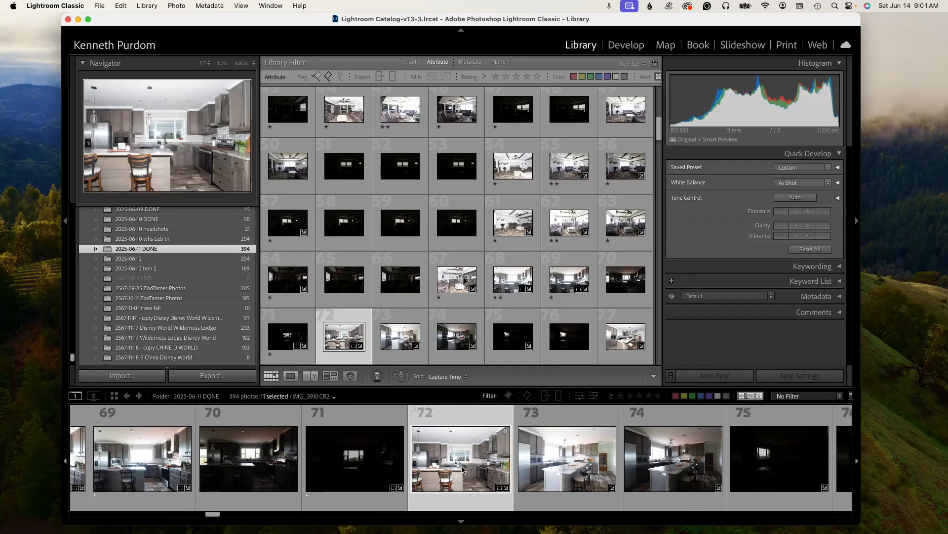
key("1")
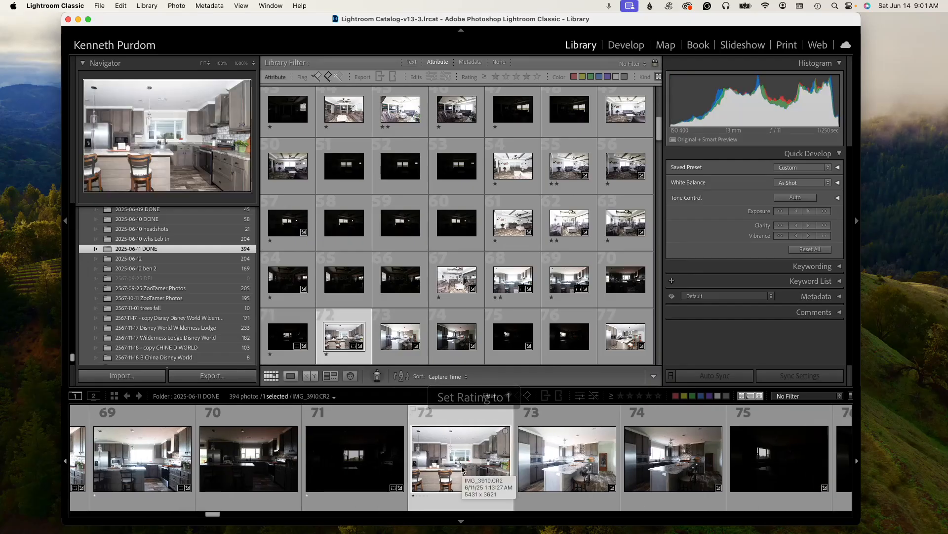
- Rate photo 73 two stars and photos 74, 76 and 77 one star each
key("Right")
key("2")
key("Right")
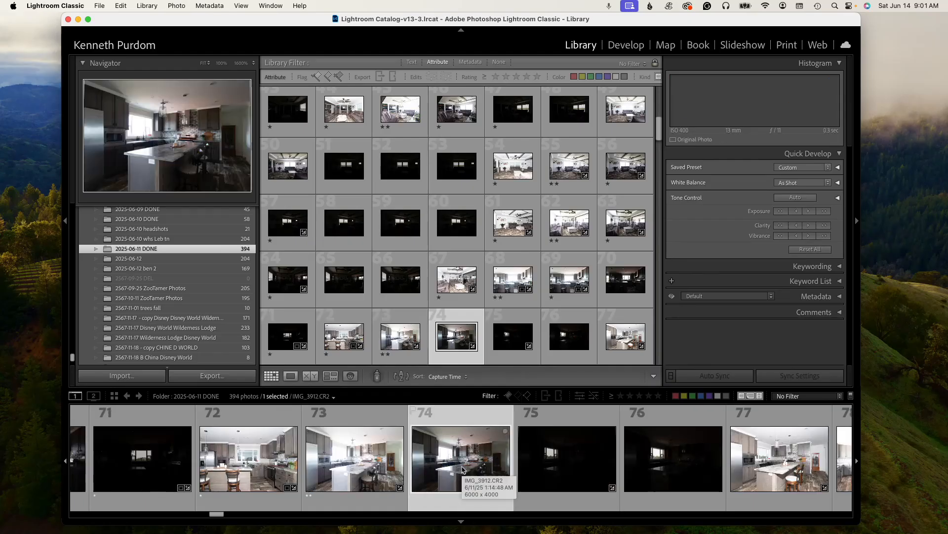
key("1")
key("Right")
key("Right")
key("1")
key("Right")
key("1")
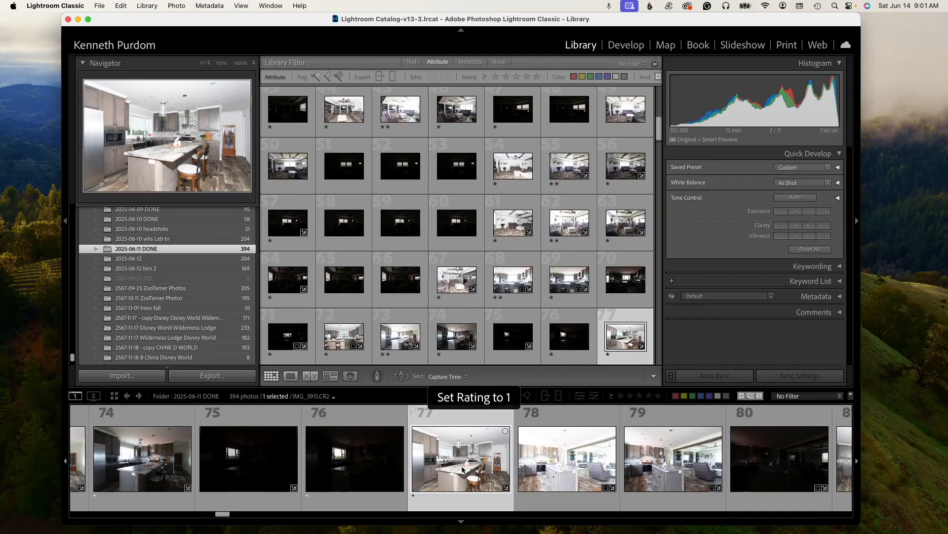
- Rate photo 78 two stars and photos 79 to 81 one star each
key("Right")
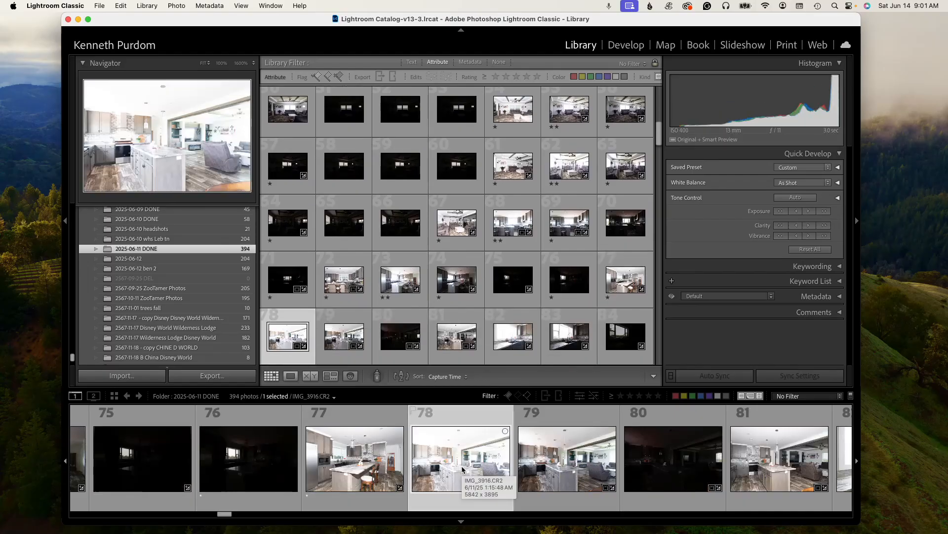
key("2")
key("Right")
key("1")
key("Right")
key("1")
key("Right")
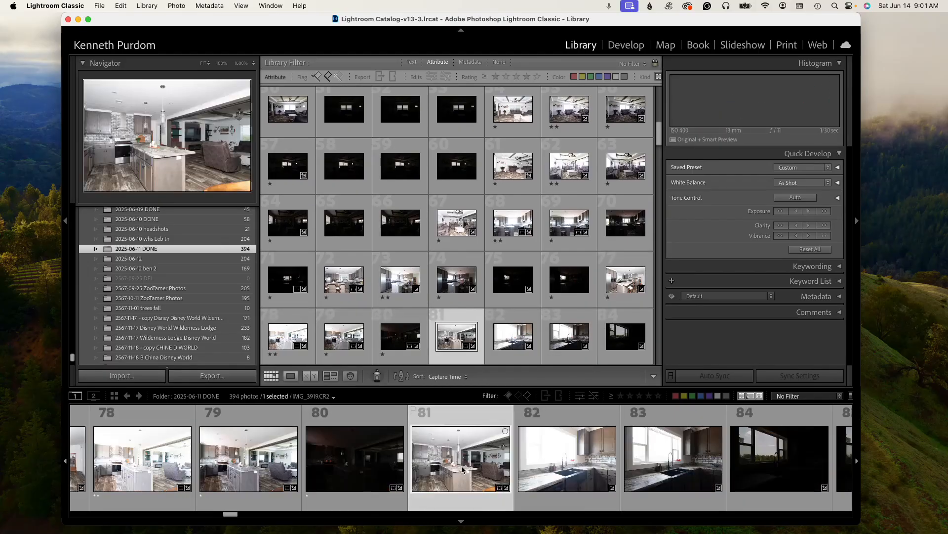
key("1")
key("Right")
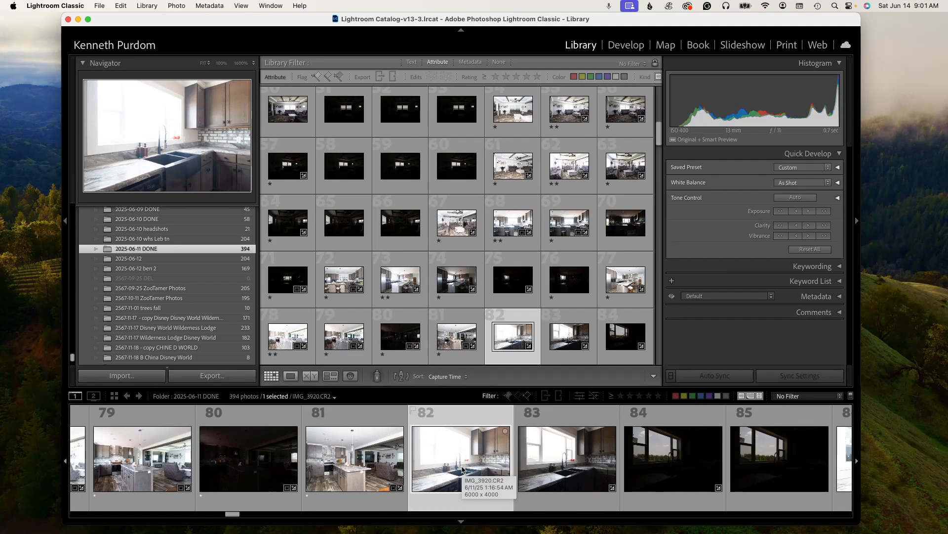
- Rate photo 82 two stars and photos 83 and 85 one star each
key("2")
key("Right")
key("1")
key("Right")
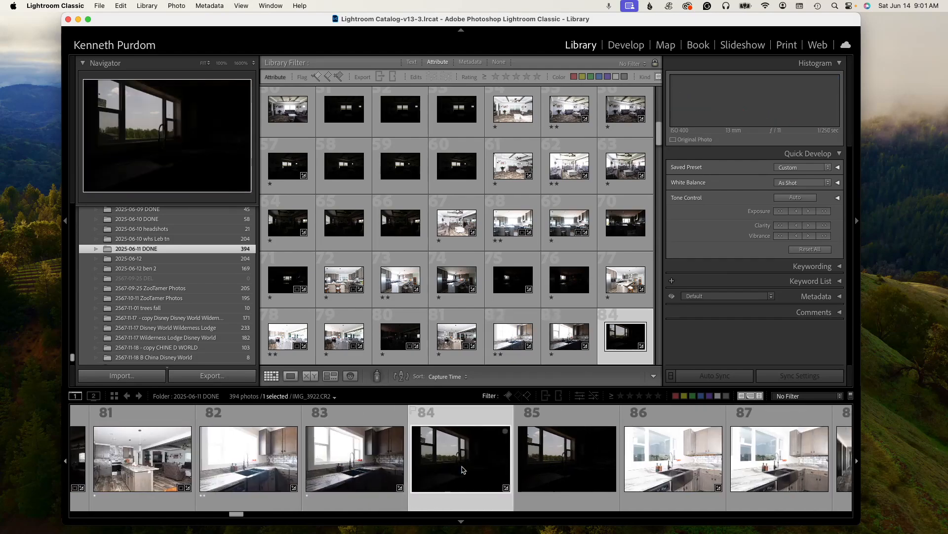
key("Right")
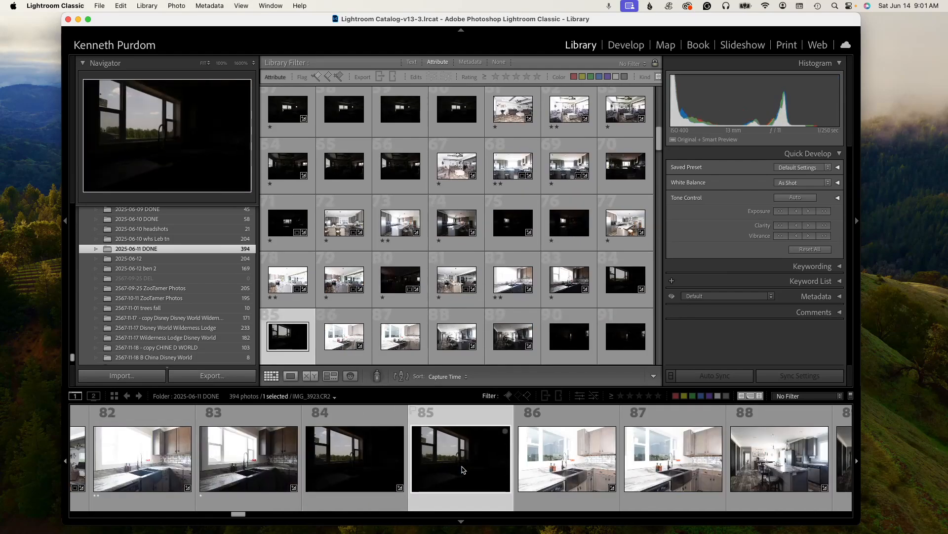
key("1")
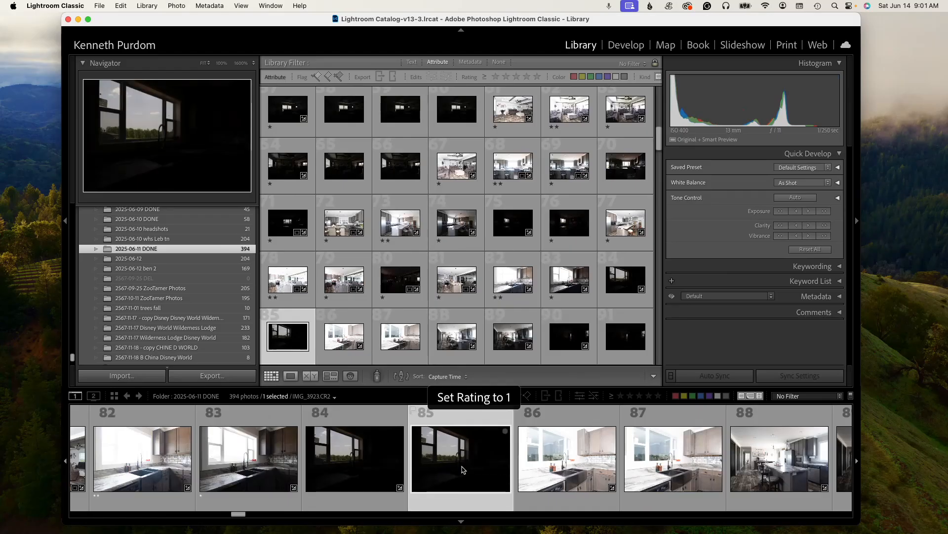
- Rate photo 87 one star and photo 88 two stars
key("Right")
key("Right")
key("1")
key("Right")
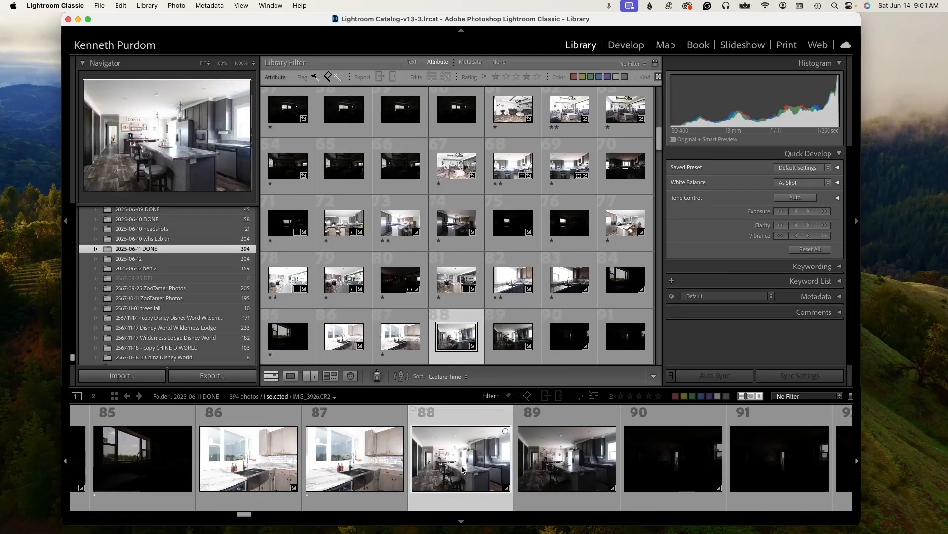
key("2")
- Rate photos 89, 90 and 94 one star each and photo 95 two stars
key("Right")
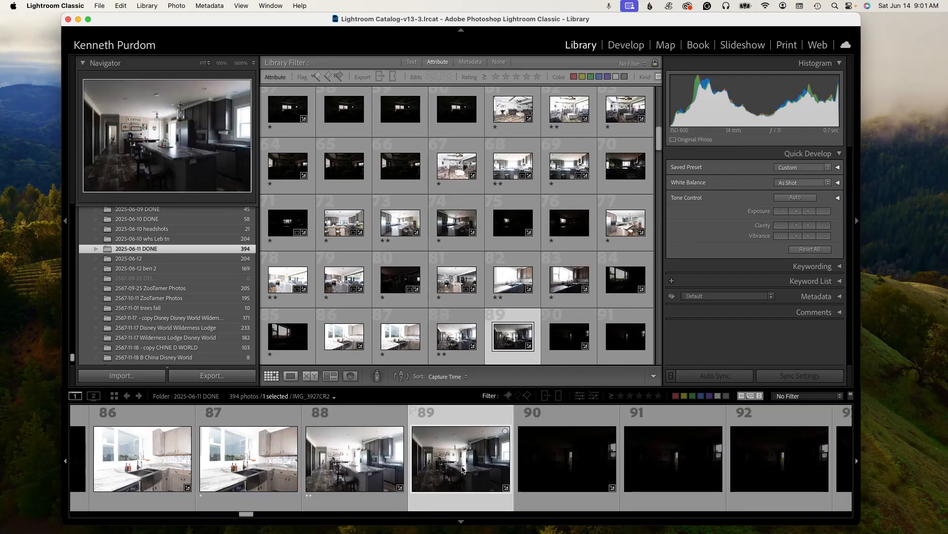
key("1")
key("Right")
key("1")
key("Right")
key("Right")
key("Right")
key("Right")
key("1")
key("Right")
key("2")
- Rate photos 96, 97 and 98 one star each
key("Right")
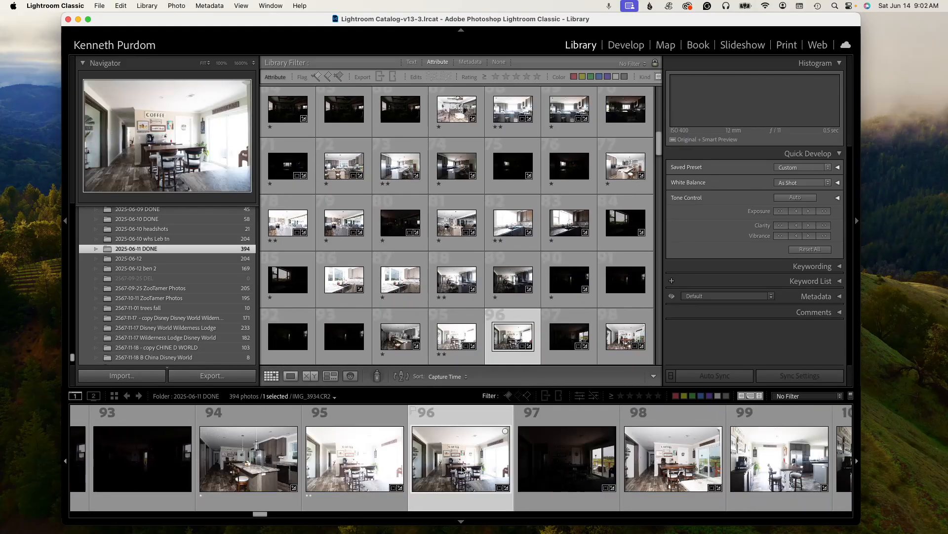
key("1")
key("Right")
key("1")
key("Right")
key("1")
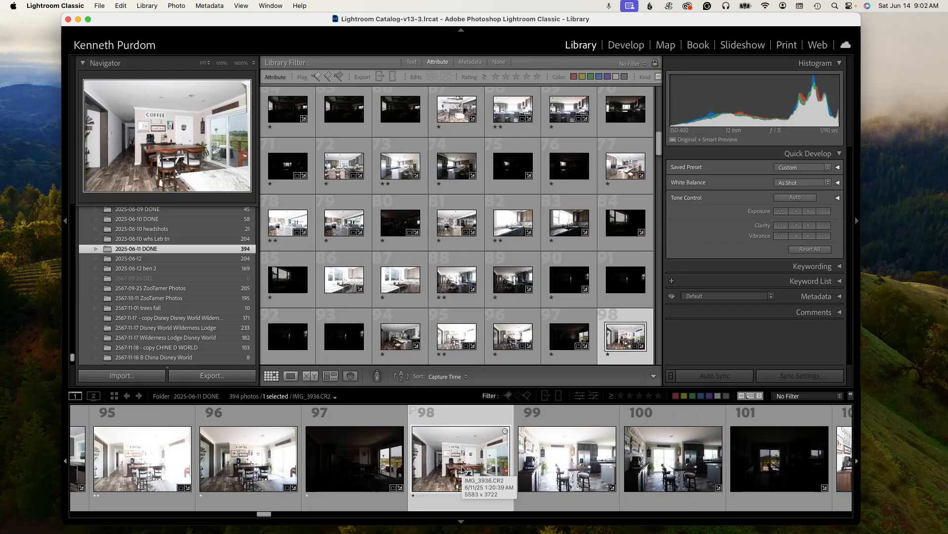
key("Right")
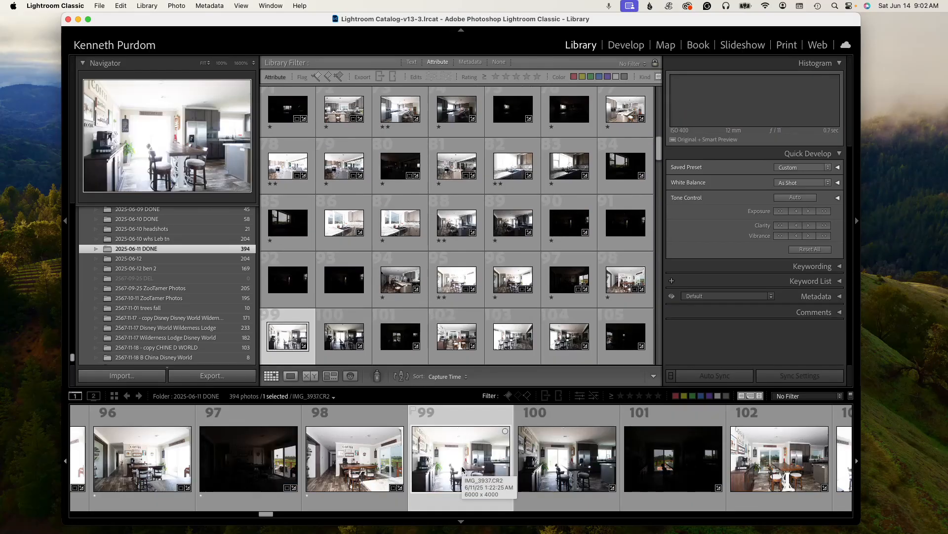
- Rate photo 99 two stars and photos 100 and 102 one star each
key("2")
key("Right")
key("1")
key("Right")
- Rate photo 103 two stars and photos 104 and 105 one star each
key("Right")
key("1")
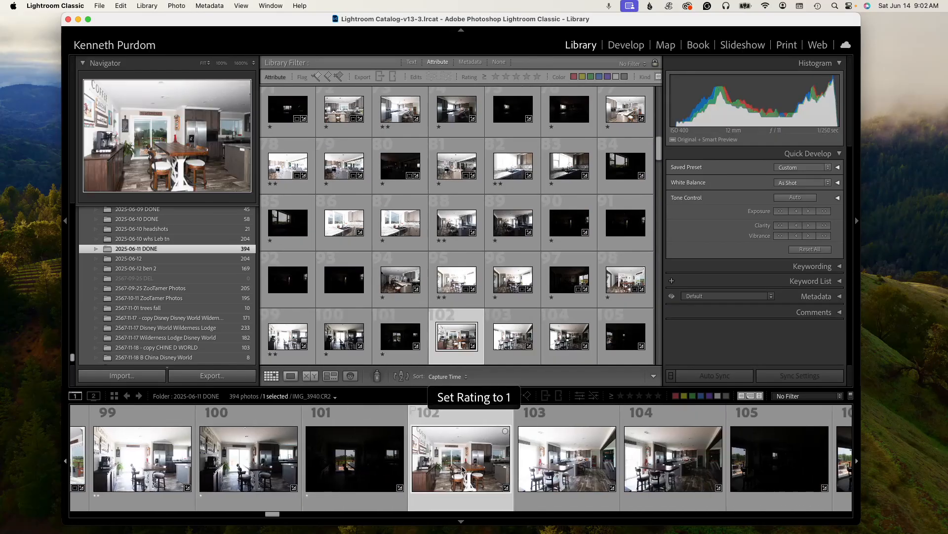
key("Right")
key("2")
key("Right")
key("1")
key("Right")
key("1")
- Rate photos 107 and 109 one star each and photo 108 two stars
key("Right")
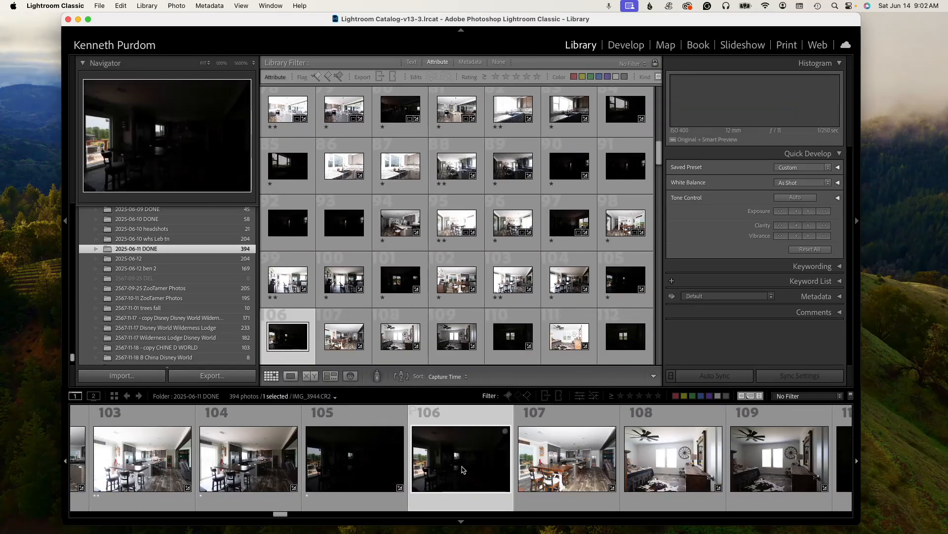
key("Right")
key("1")
key("Right")
key("2")
key("Right")
key("1")
- Rate photos 110 and 111 one star each and skip ahead to photo 118
key("Right")
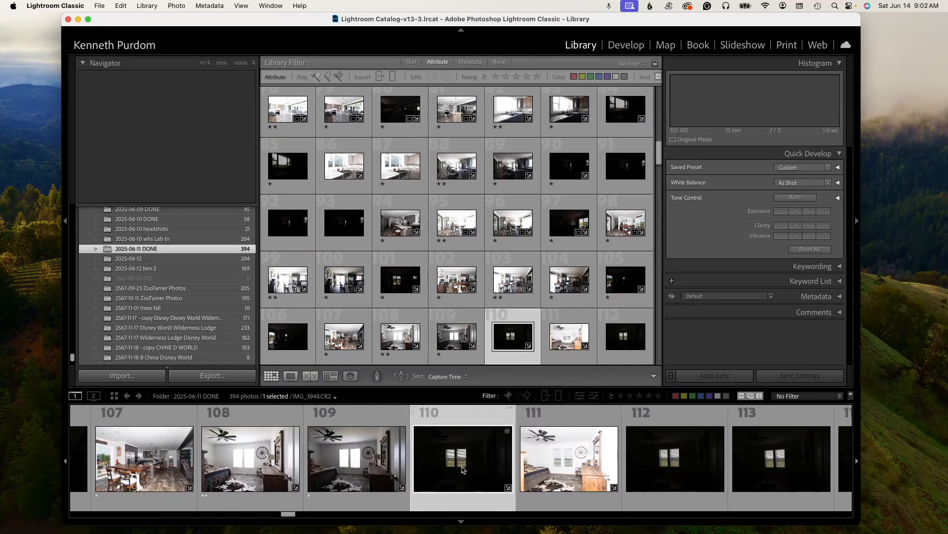
key("1")
key("Right")
key("1")
key("Right")
key("Right")
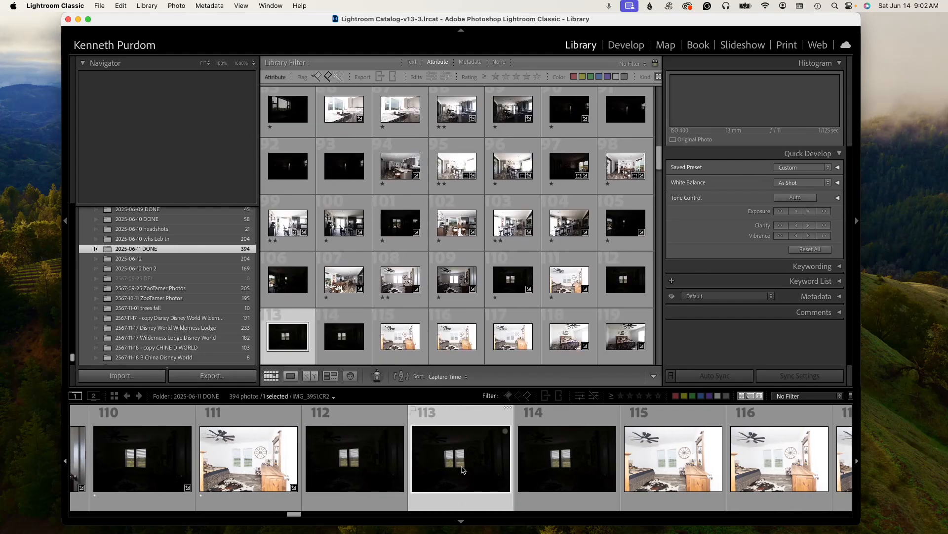
key("Right")
key("Right")
key("Right")
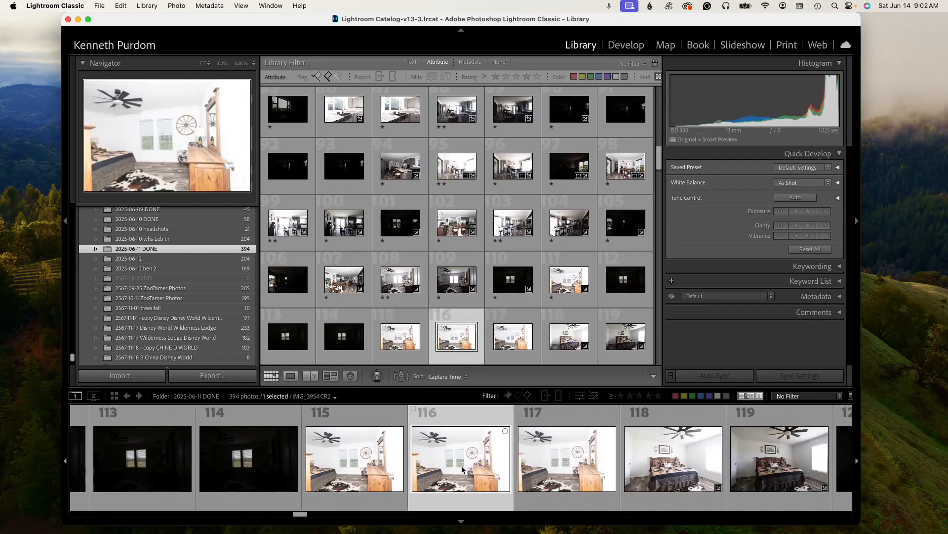
key("Right")
key("Right")
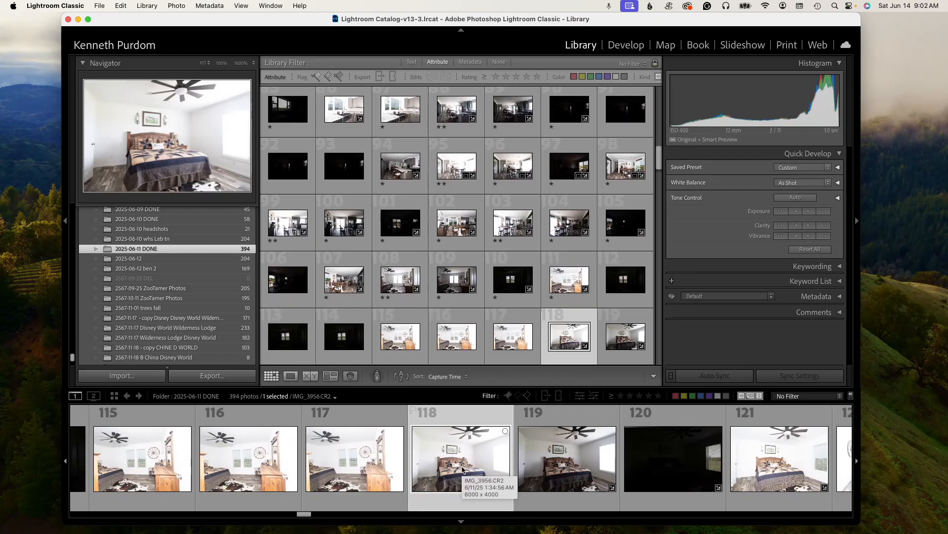
- Rate photo 118 two stars and photos 119 to 121 one star each
key("2")
key("1")
key("1")
key("1")
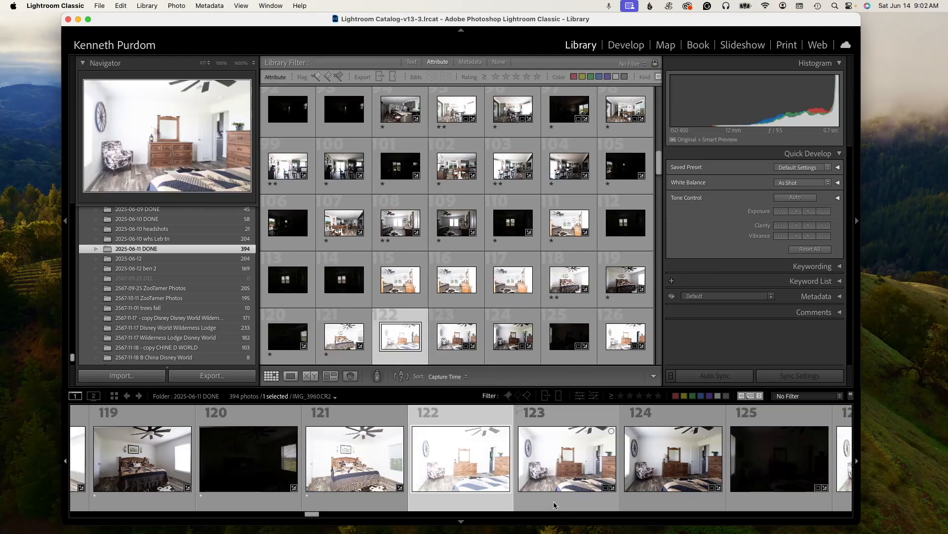
- Rate photo 123 two stars and photos 124 to 126 one star each
key("Right")
key("2")
key("1")
key("1")
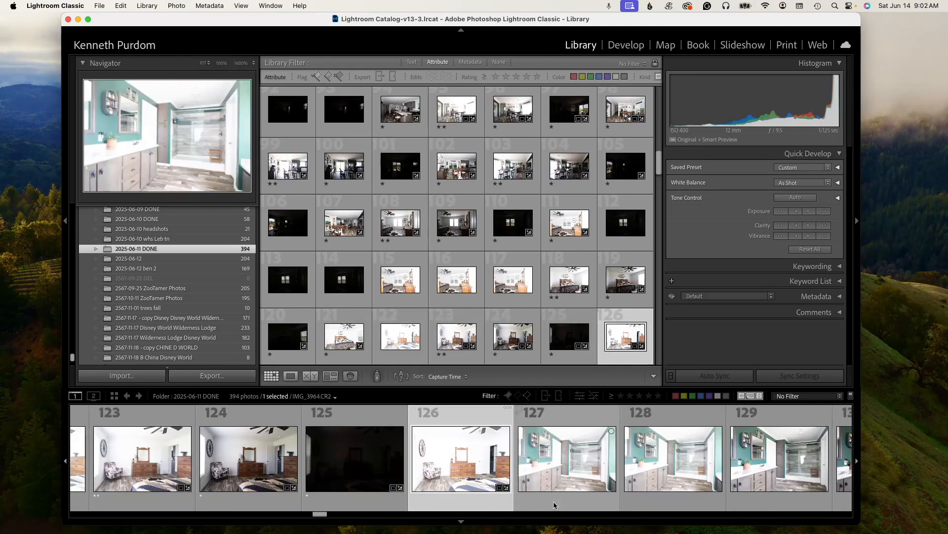
key("1")
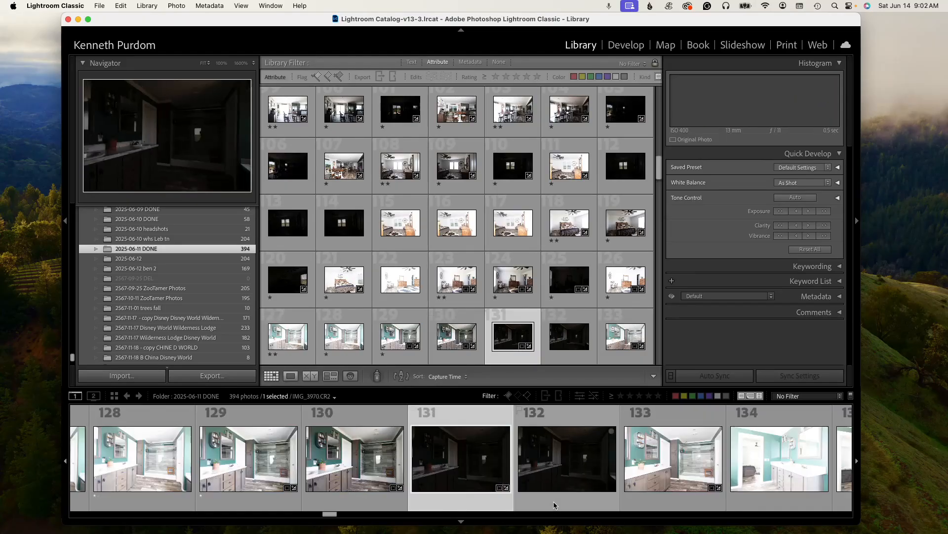
- Rate photos 131 and 133 one star each and clear the rating on photo 132
key("1")
key("Right")
key("1")
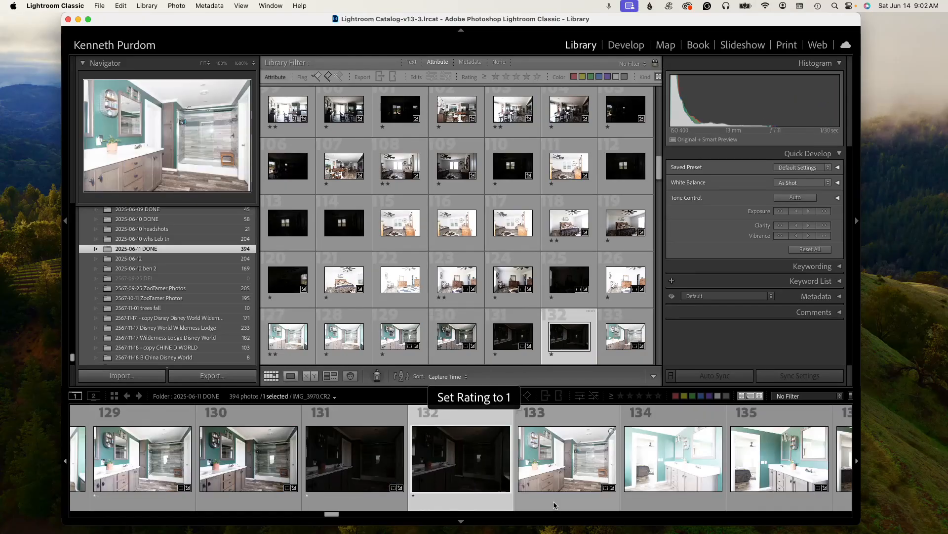
key("0")
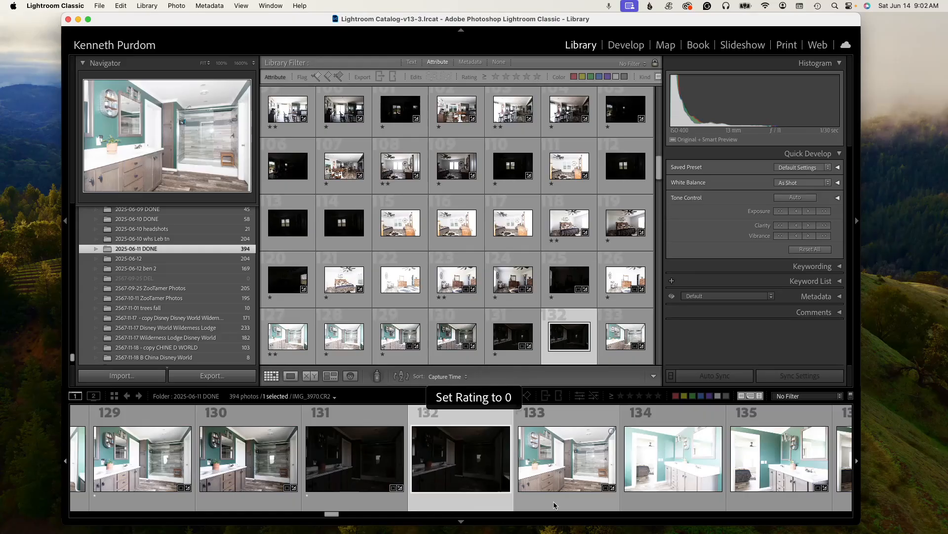
key("Right")
key("1")
key("Right")
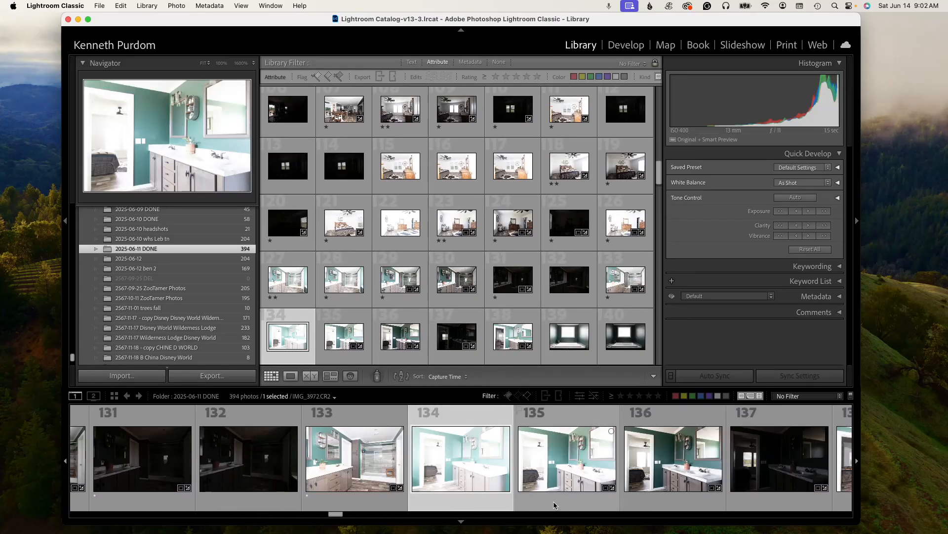
- Rate photo 135 two stars and photos 136 to 138 one star each
key("Right")
key("2")
key("Right")
key("1")
key("Right")
key("1")
key("Right")
key("1")
key("Right")
key("Right")
key("Right")
key("Right")
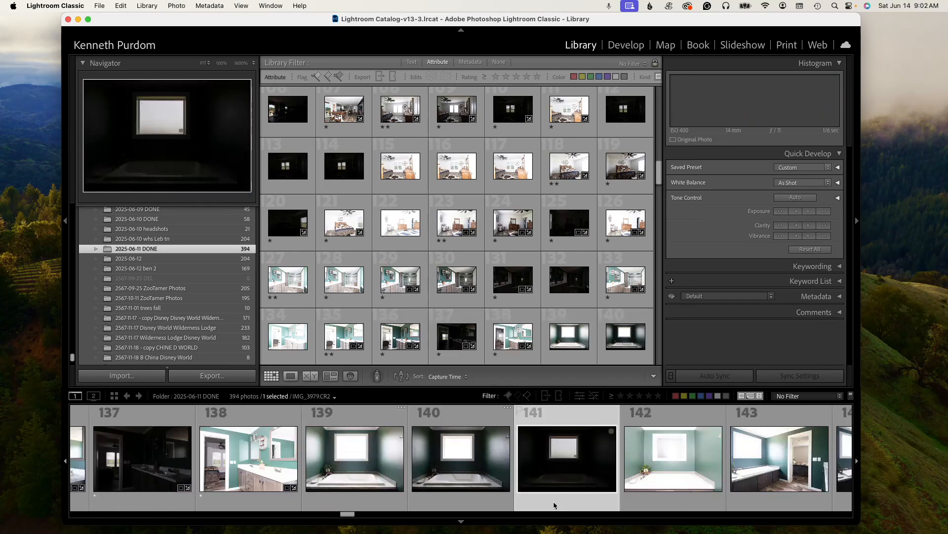
- Step back and forth through the bathtub photos 139 to 142 to compare them
key("Left")
key("Left")
key("Left")
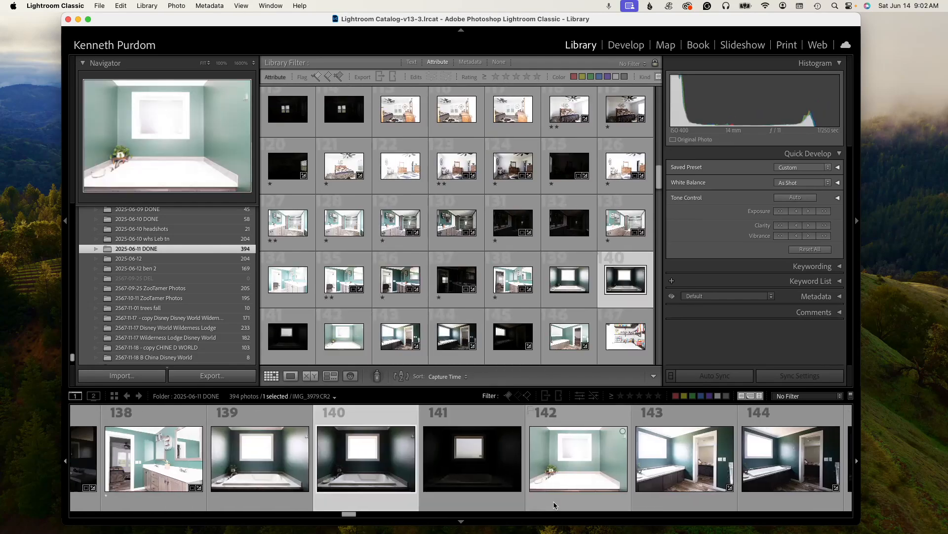
key("Right")
key("Right")
key("Right")
key("Right")
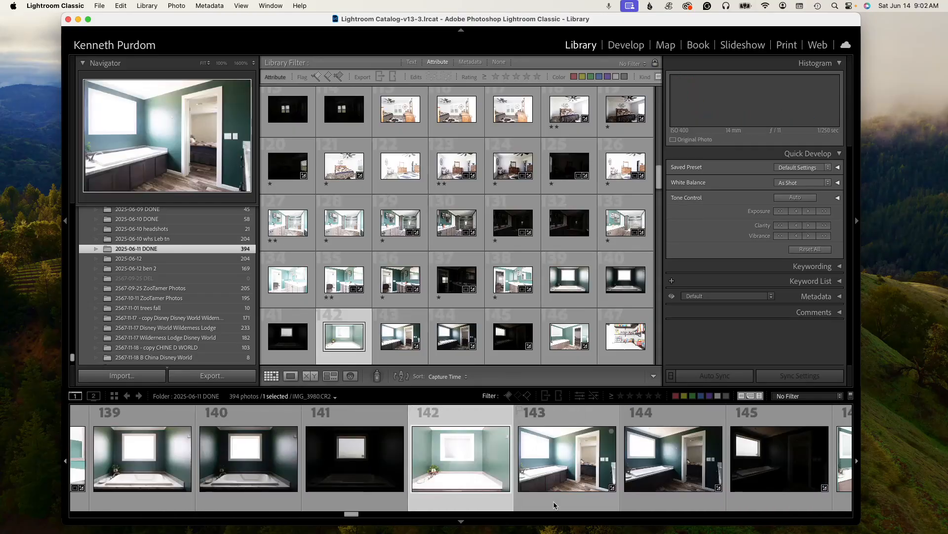
- Rate photo 143 two stars and photos 144 to 146 one star each
key("2")
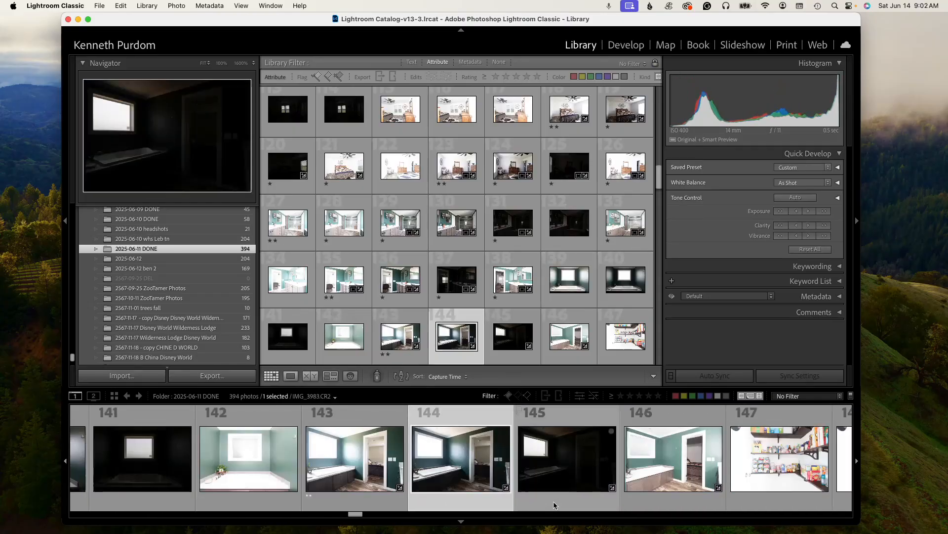
key("1")
key("1")
key("1")
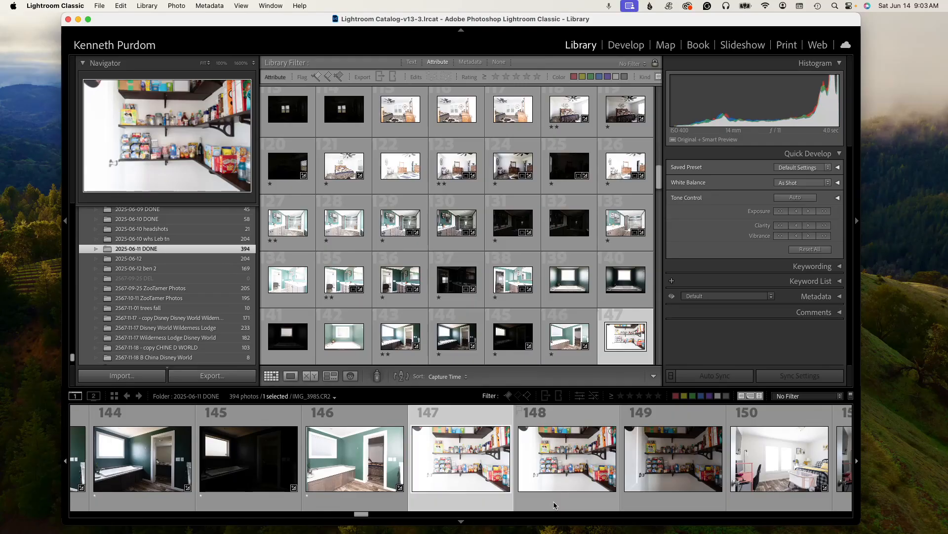
- Rate photo 150 two stars and photos 151 and 152 one star each
left_click(554, 505)
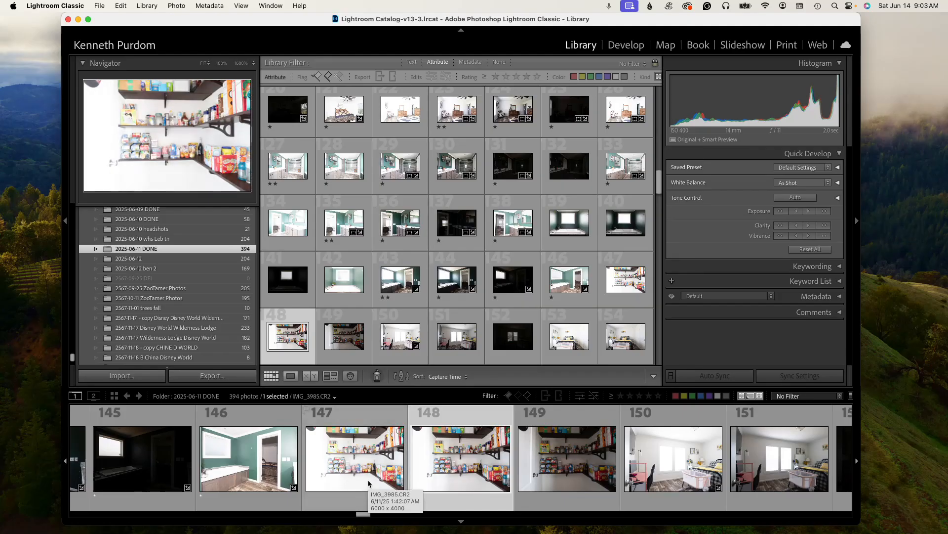
key("Right")
key("Right")
key("Right")
key("Left")
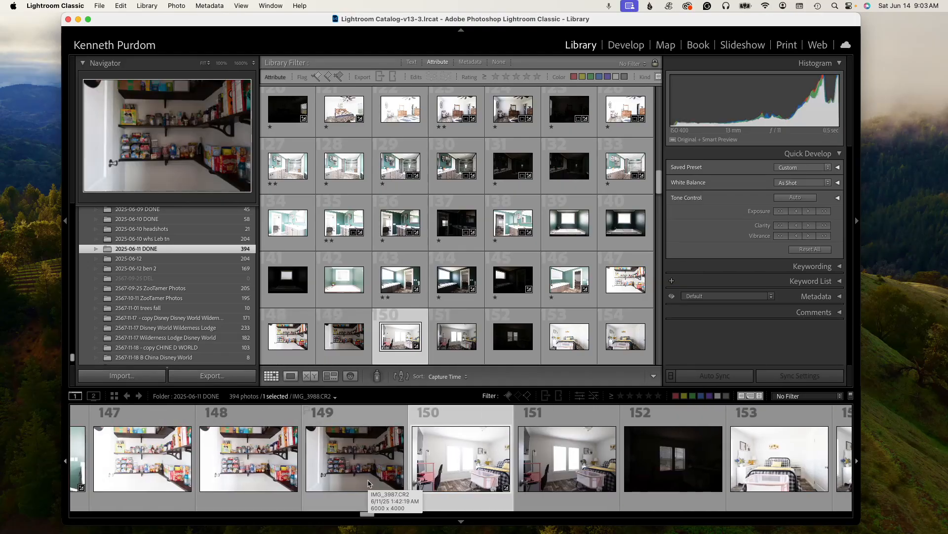
key("2")
key("1")
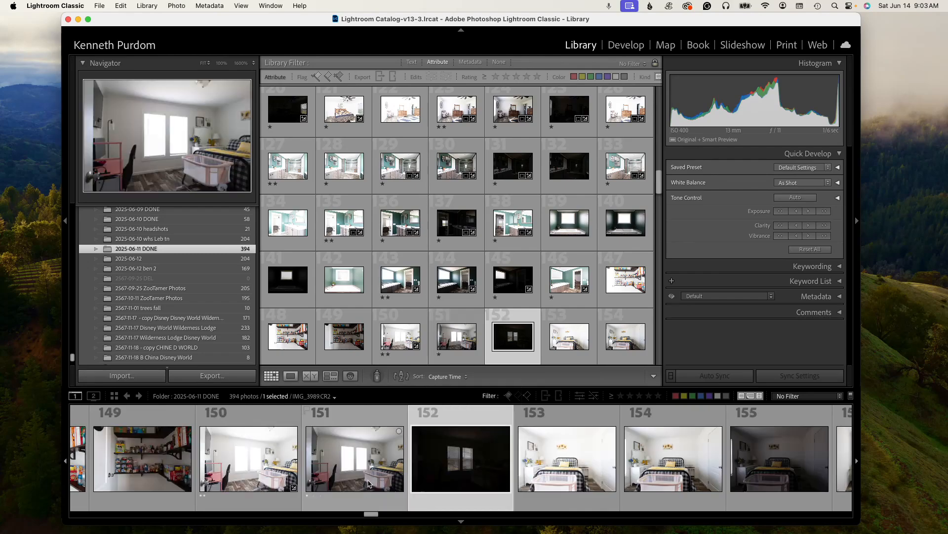
key("1")
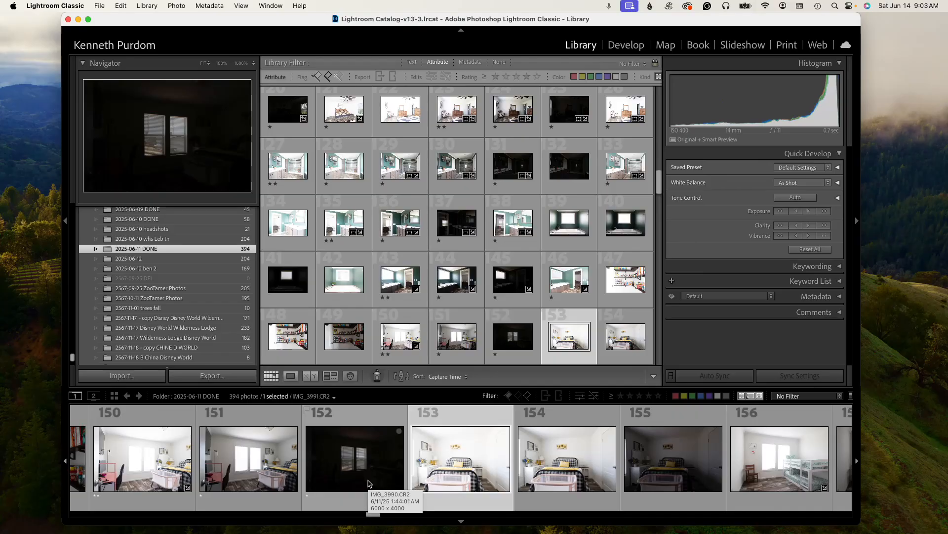
- Rate photos 156 and 159 two stars and photos 157, 158 and 160 one star each
key("Right")
key("Right")
key("Right")
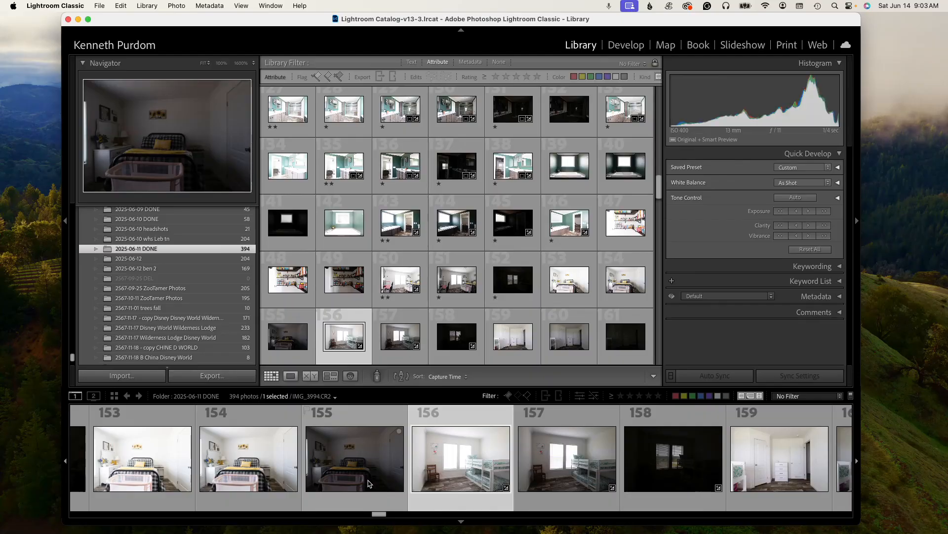
key("2")
key("1")
key("1")
key("2")
key("1")
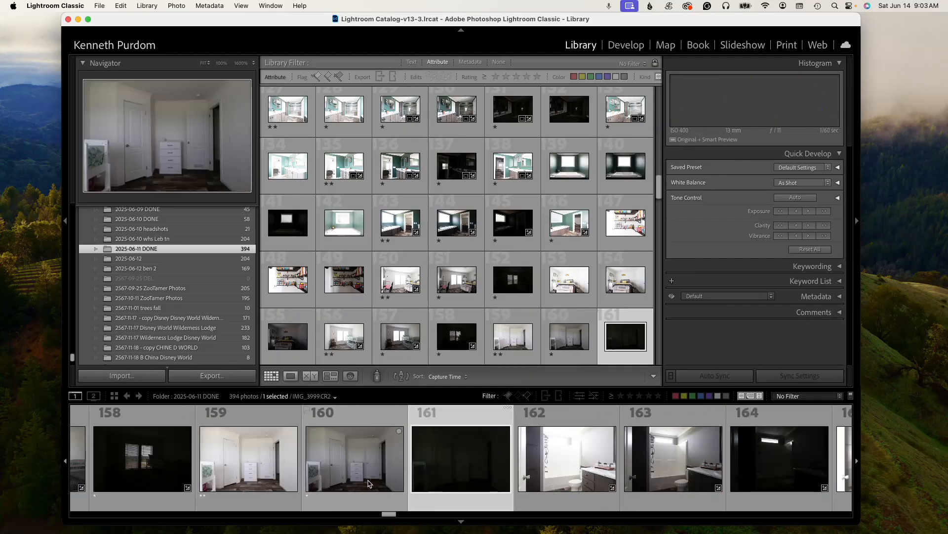
- Rate photos 162 and 166 two stars and photos 161, 163 to 165 and 167 one star each
key("1")
key("2")
key("1")
key("1")
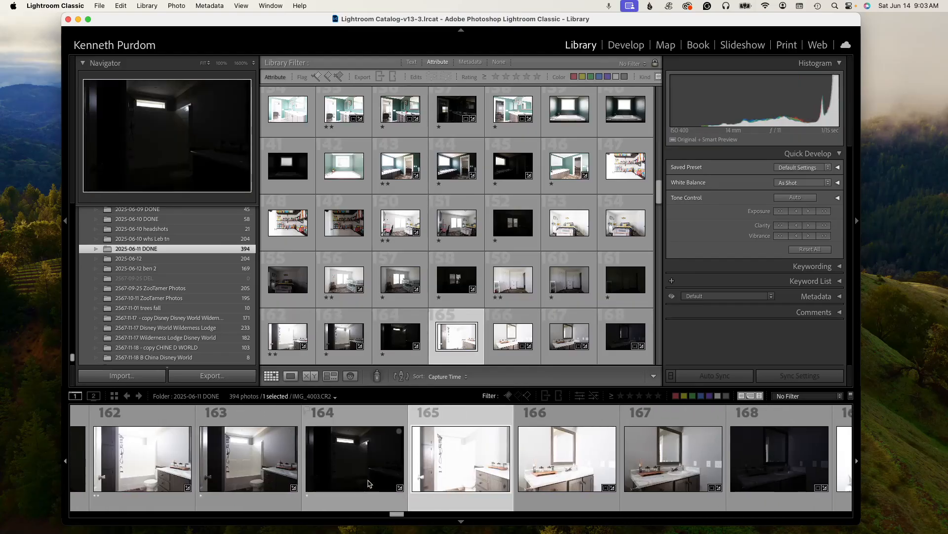
key("1")
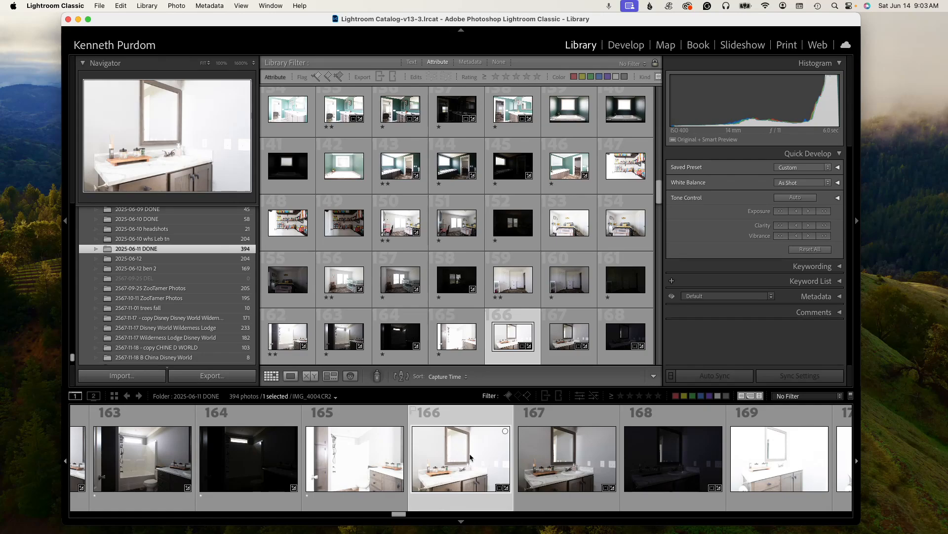
key("2")
key("1")
- Rate photos 171 and 172 one star each and photo 173 two stars
key("Right")
key("Right")
key("Right")
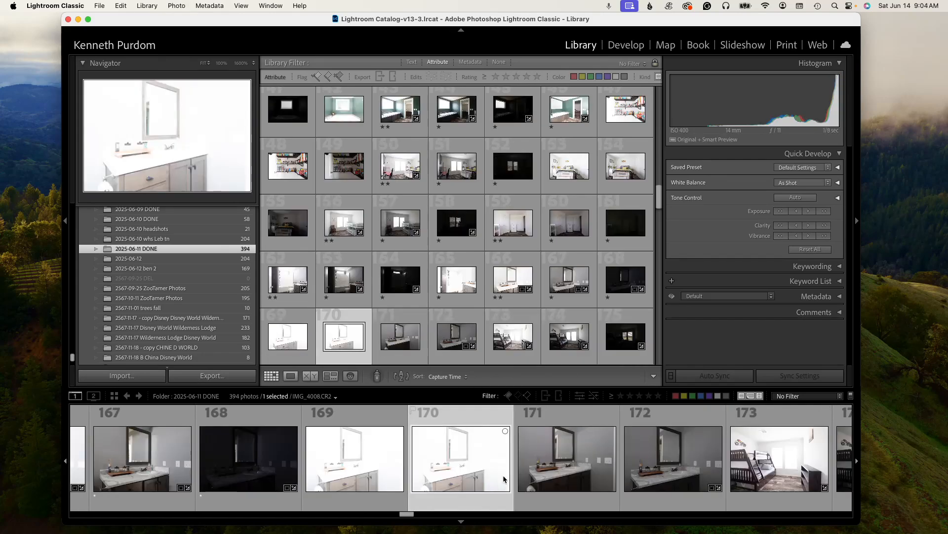
key("1")
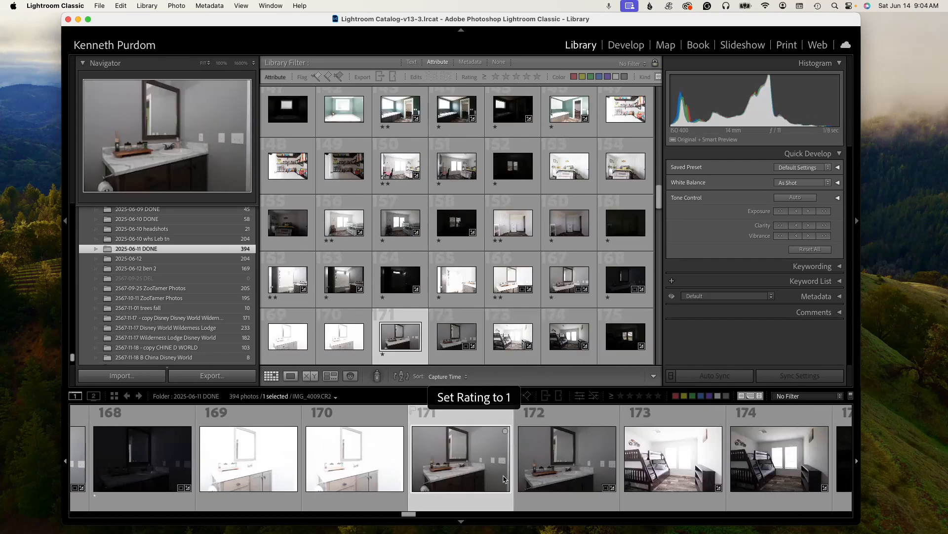
key("Right")
key("2")
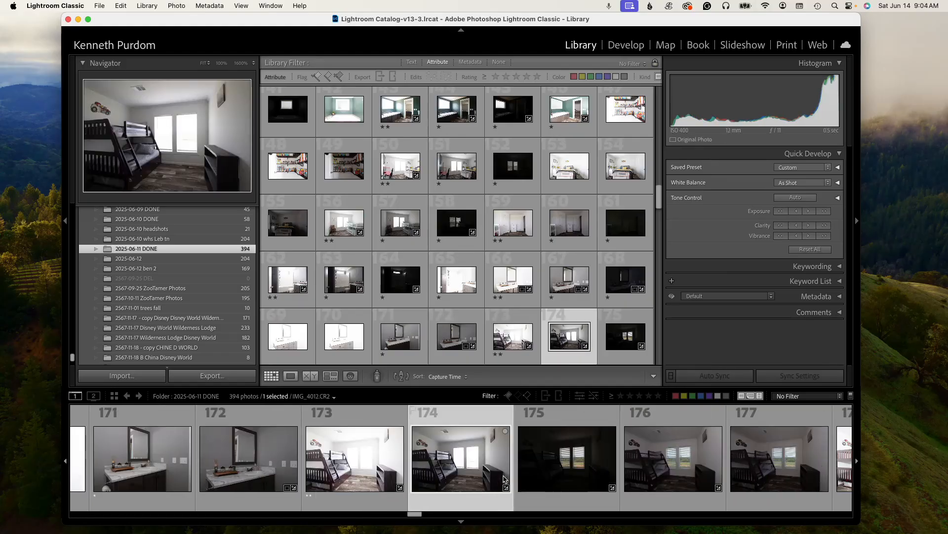
- Rate photos 174, 175 and 178 one star each
key("1")
key("1")
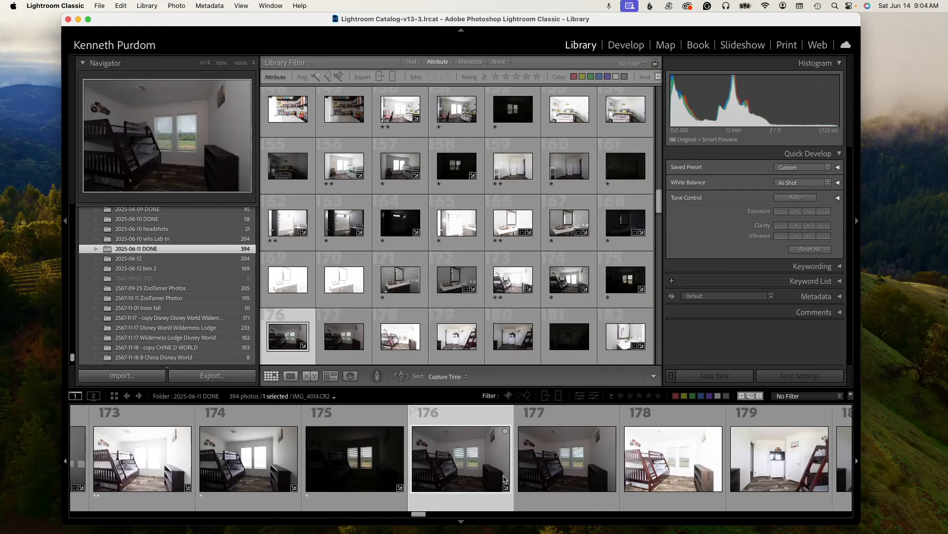
key("Right")
key("Right")
key("1")
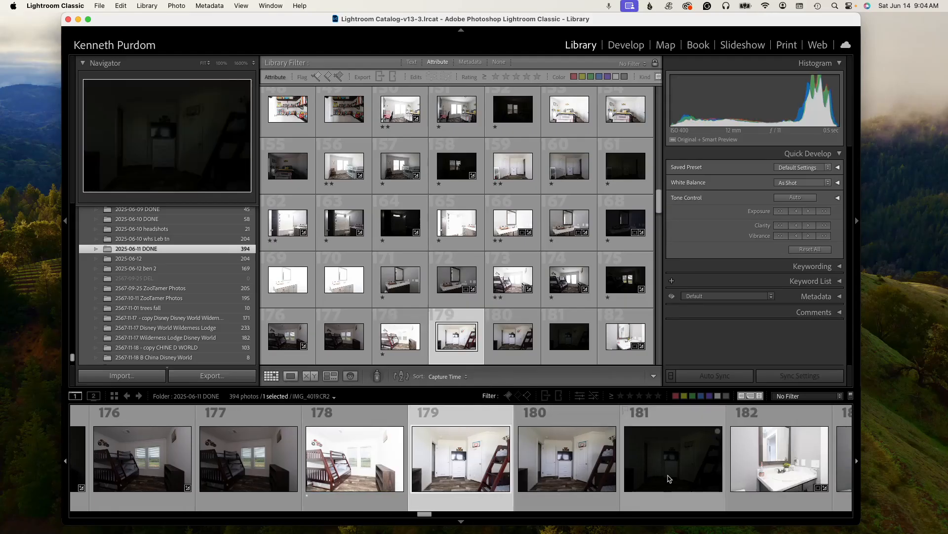
- Rate photo 182 two stars and photos 183 and 184 one star each
left_click_drag(426, 515, 433, 516)
left_click(412, 480)
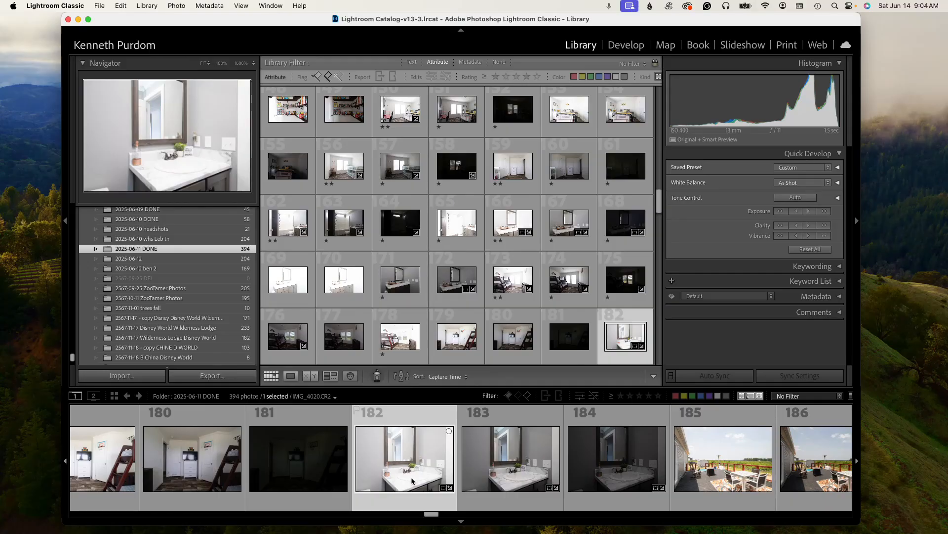
key("2")
key("1")
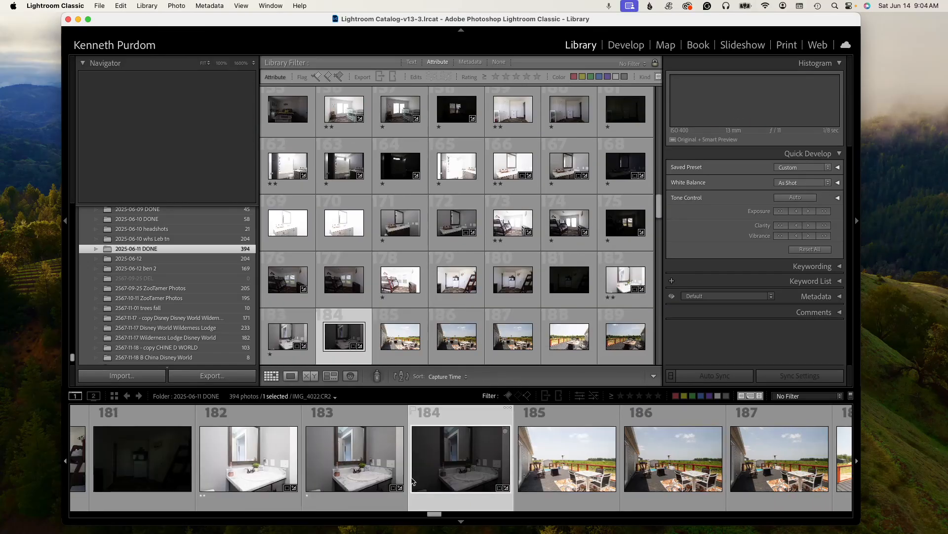
key("1")
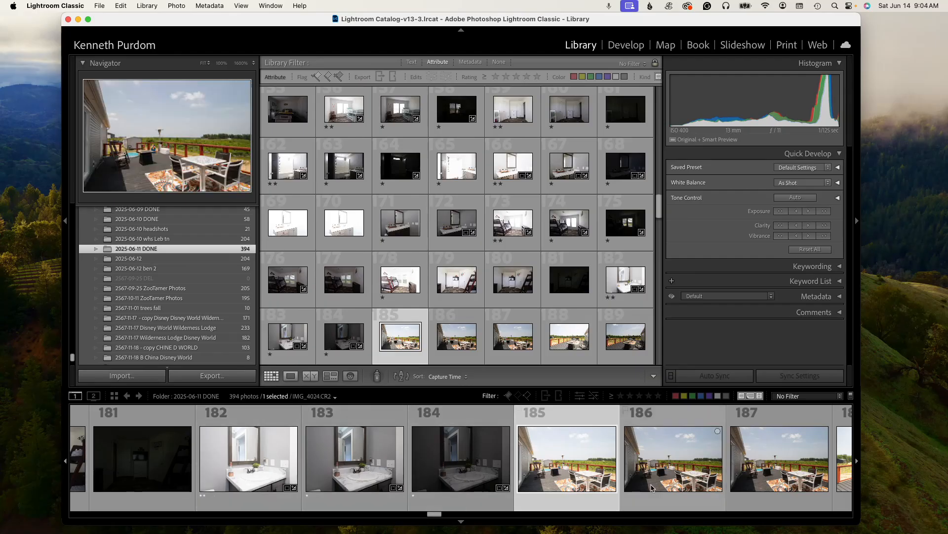
- Rate photos 185 and 188 two stars and photos 186, 187, 189 and 190 one star each
key("2")
key("1")
key("2")
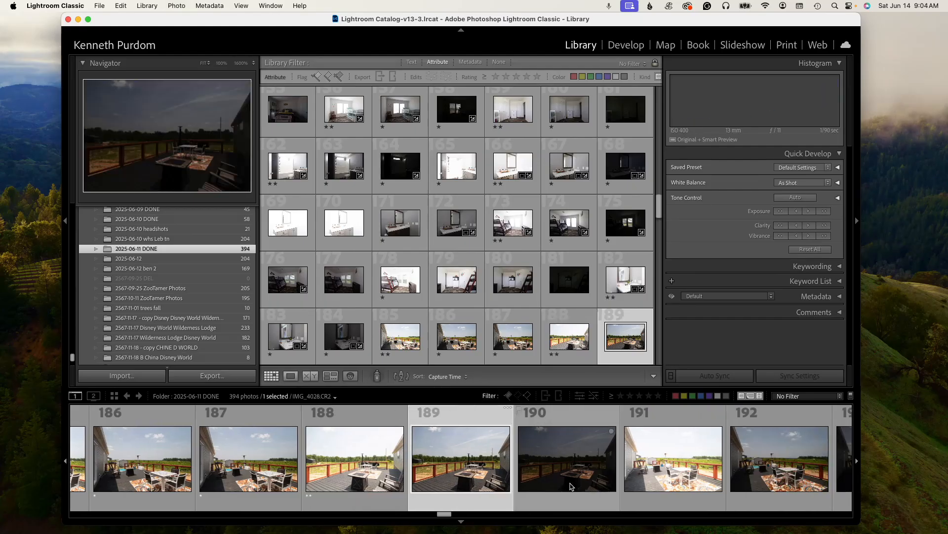
key("1")
key("1")
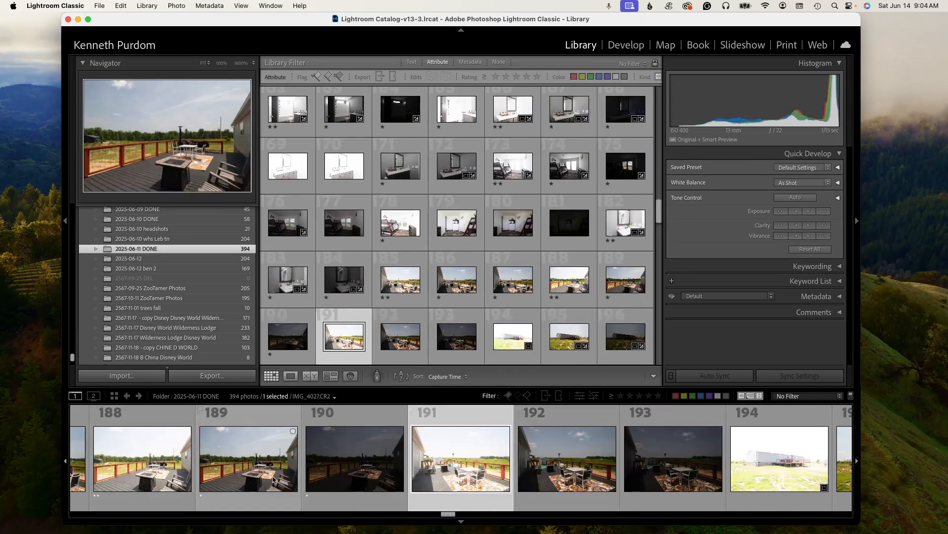
- Rate photo 194 two stars and photos 195 and 196 one star each
left_click(773, 488)
key("2")
key("1")
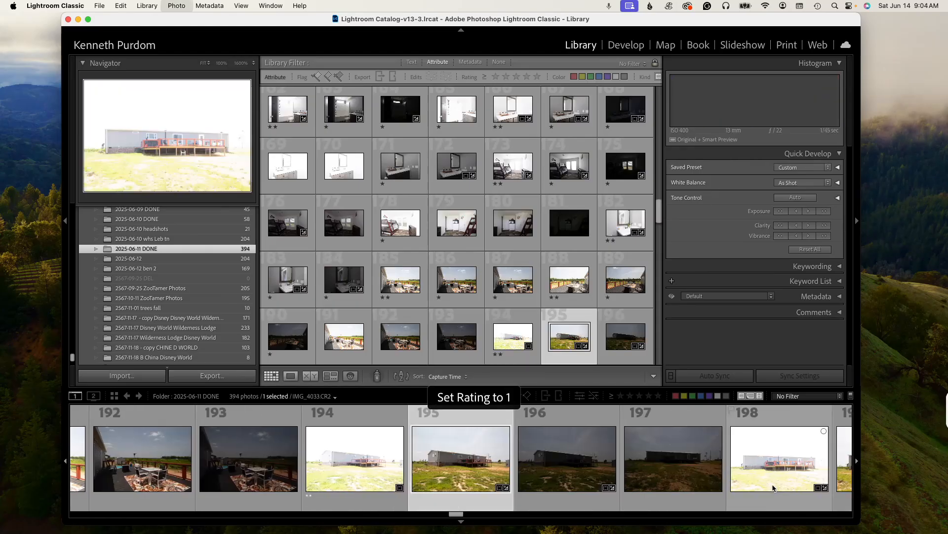
key("1")
key("Right")
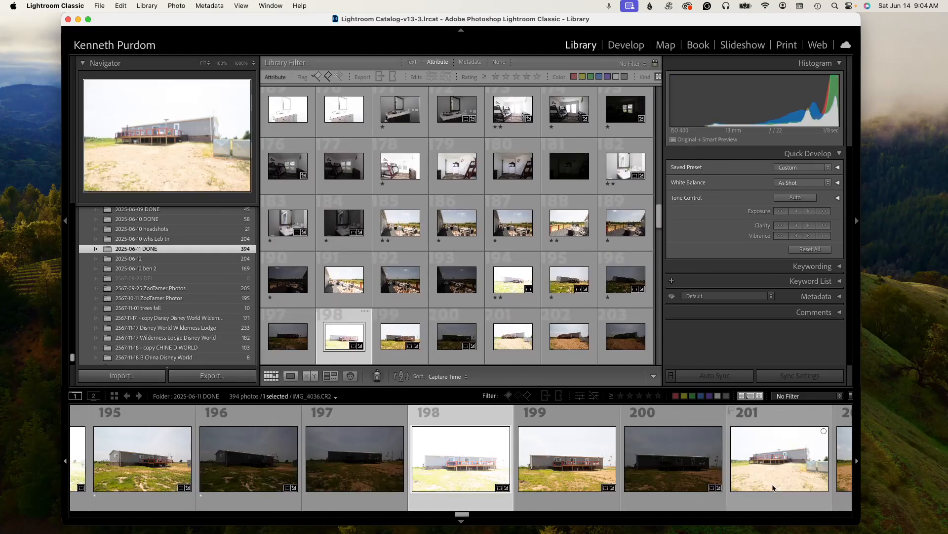
- Rate photos 198 and 201 two stars and photos 199, 200 and 202 one star each
key("2")
key("1")
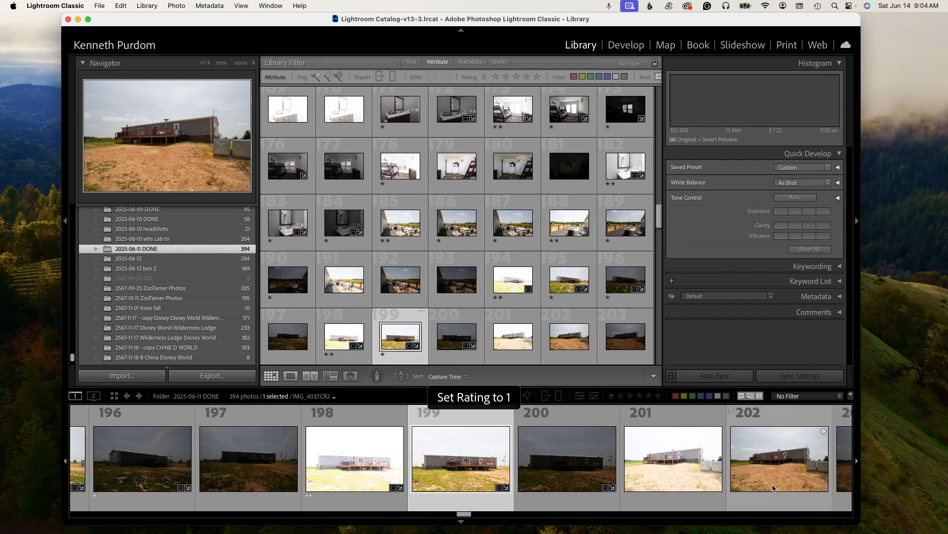
key("1")
key("2")
key("1")
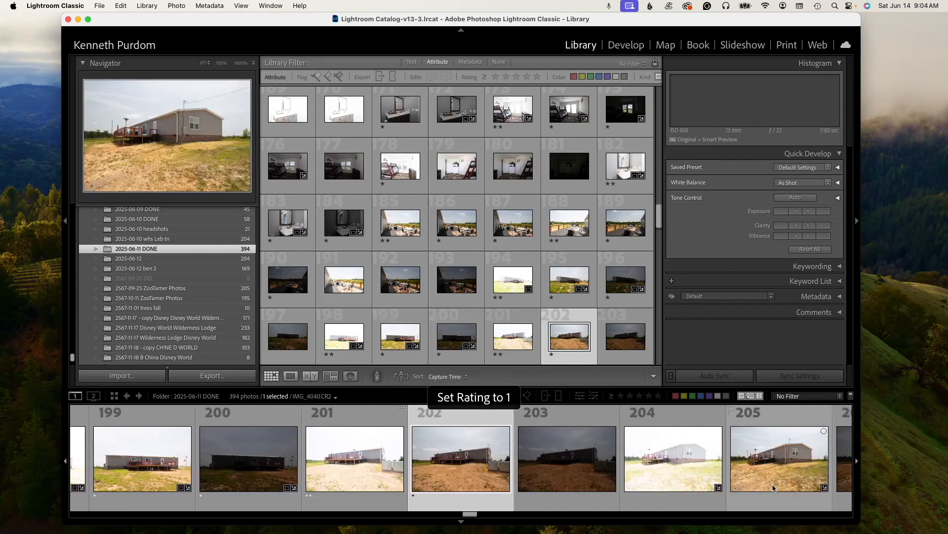
- Clear the ratings on photos 201 to 203
key("1")
key("Left")
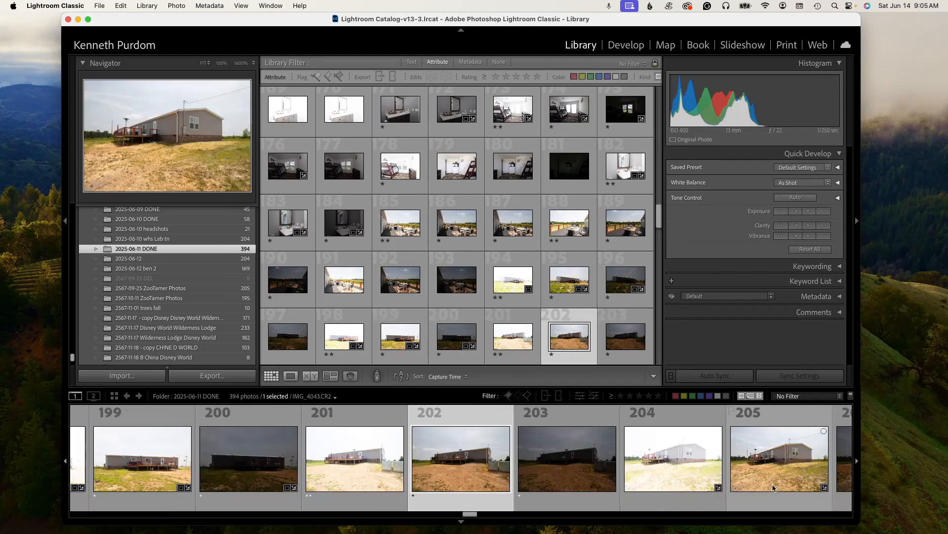
key("Left")
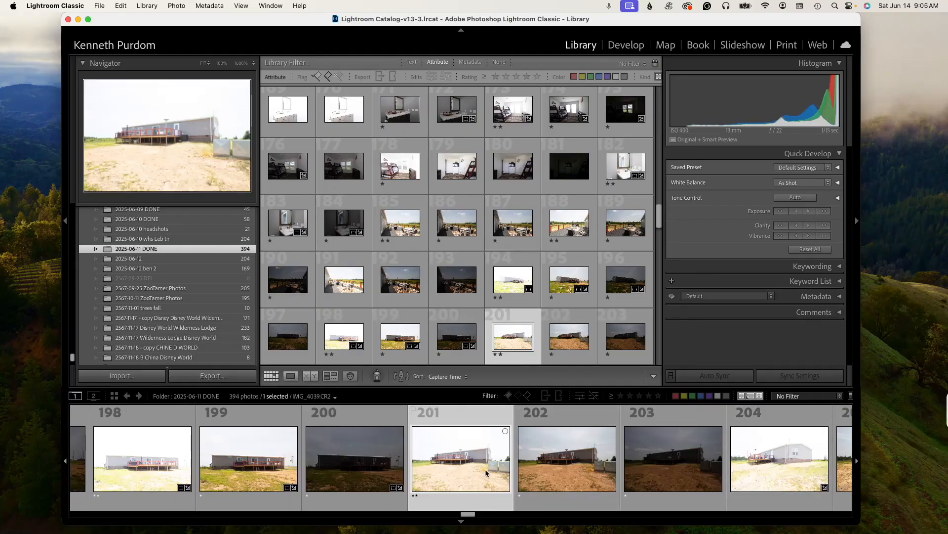
key("0")
key("0")
key("0")
- Rate photos 204 and 207 two stars and photos 205, 206, 208 and 209 one star each
key("2")
key("1")
key("1")
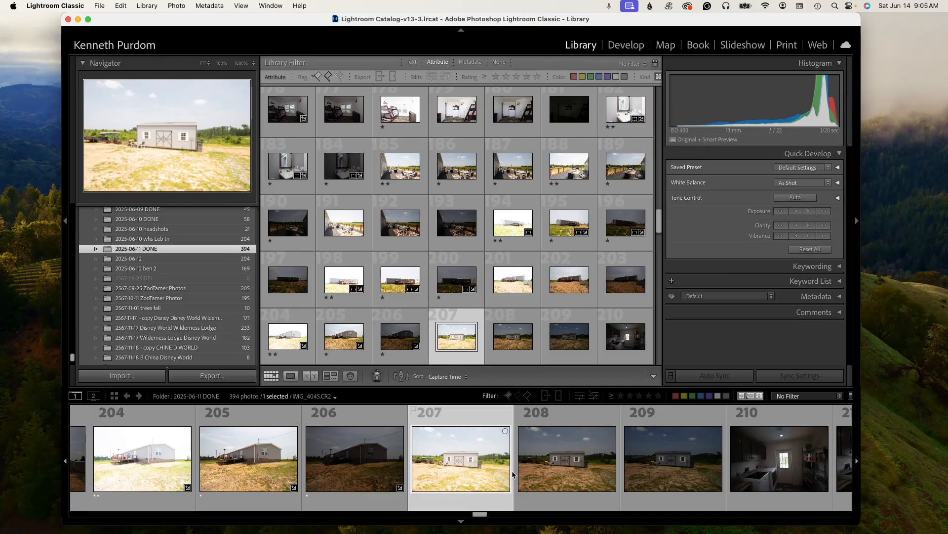
key("2")
key("1")
key("1")
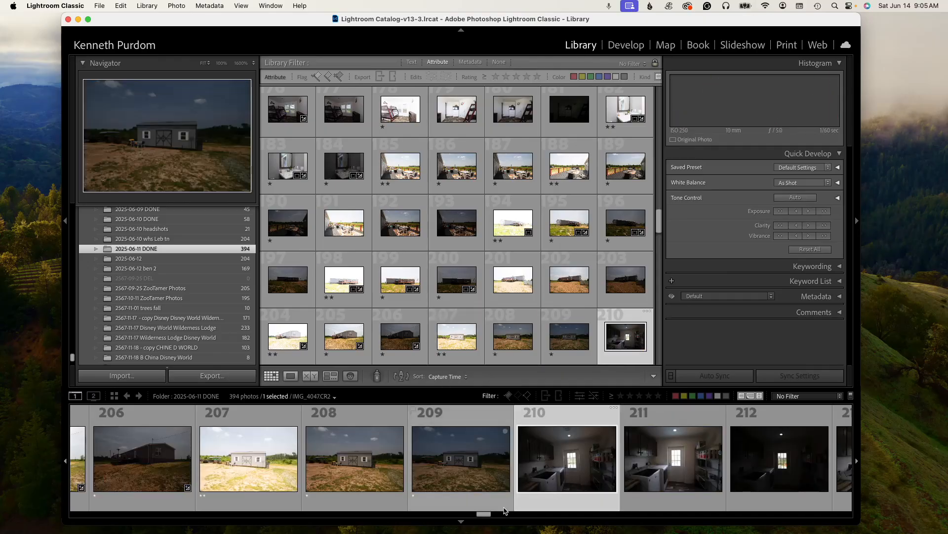
- Rate the laundry room photo 213 two stars
left_click_drag(483, 515, 492, 516)
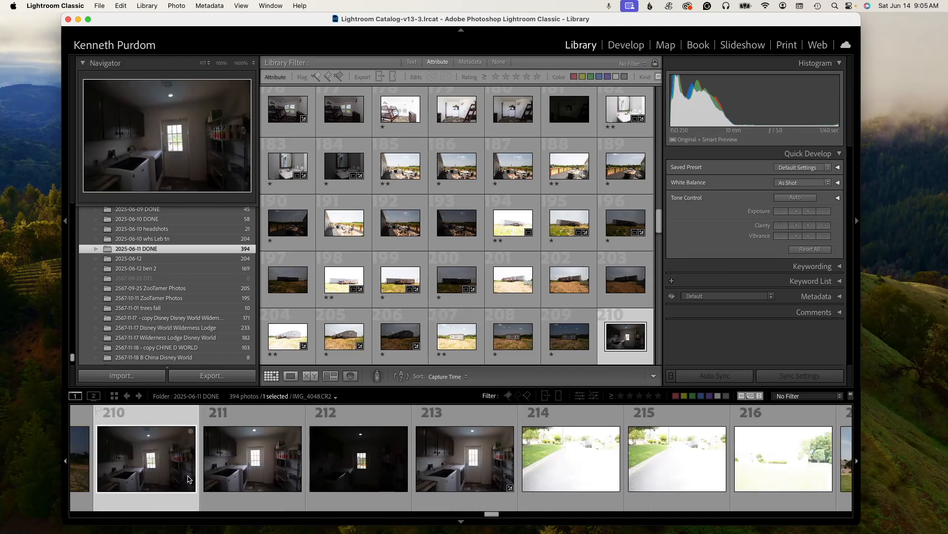
left_click(462, 475)
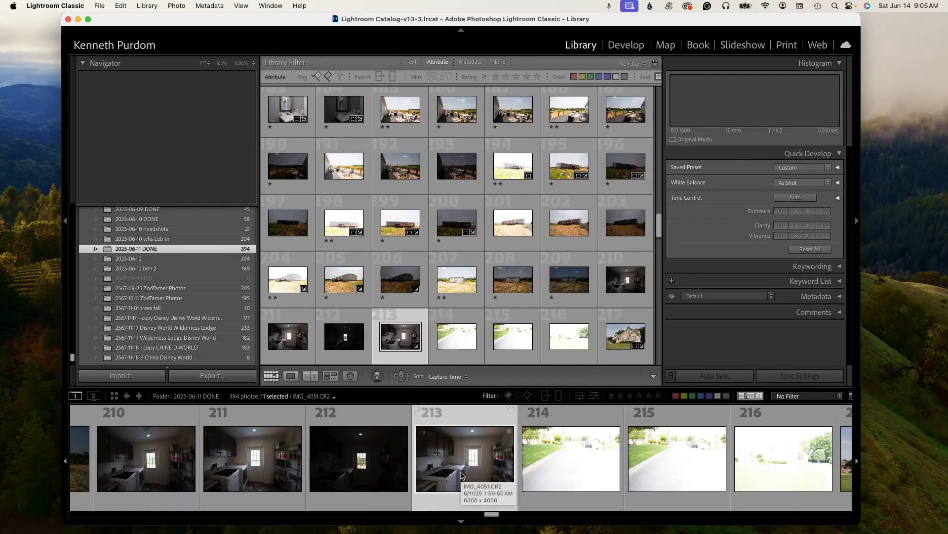
key("2")
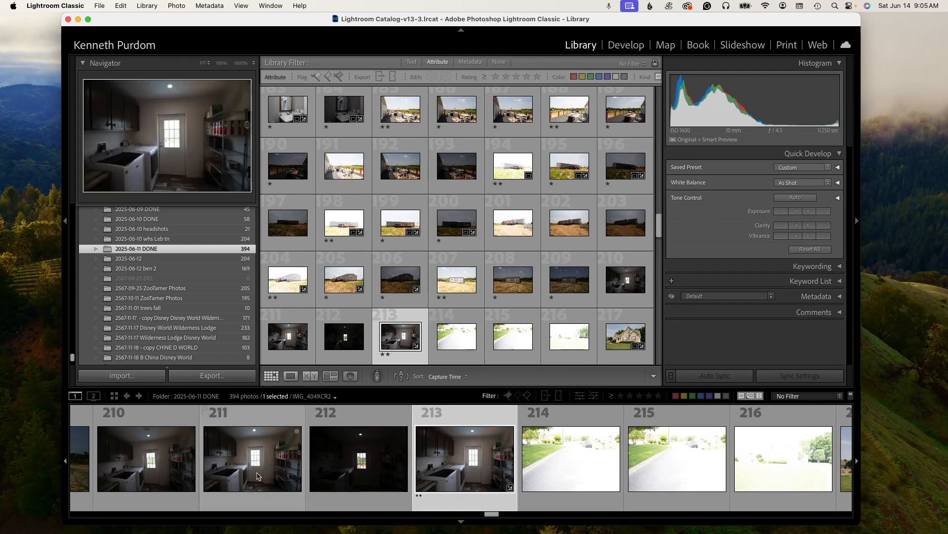
- Filter the photos by rating to show only those rated one star and higher
left_click(622, 396)
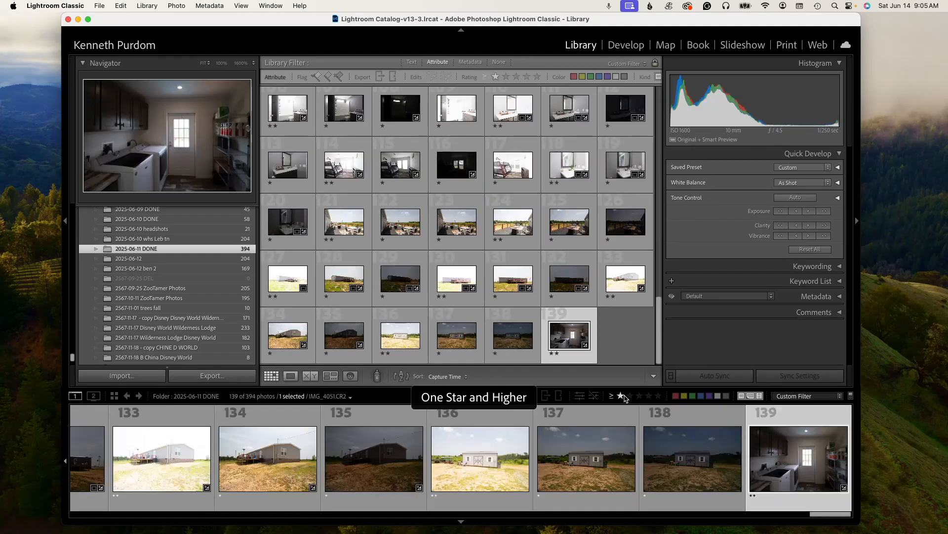
left_click(630, 397)
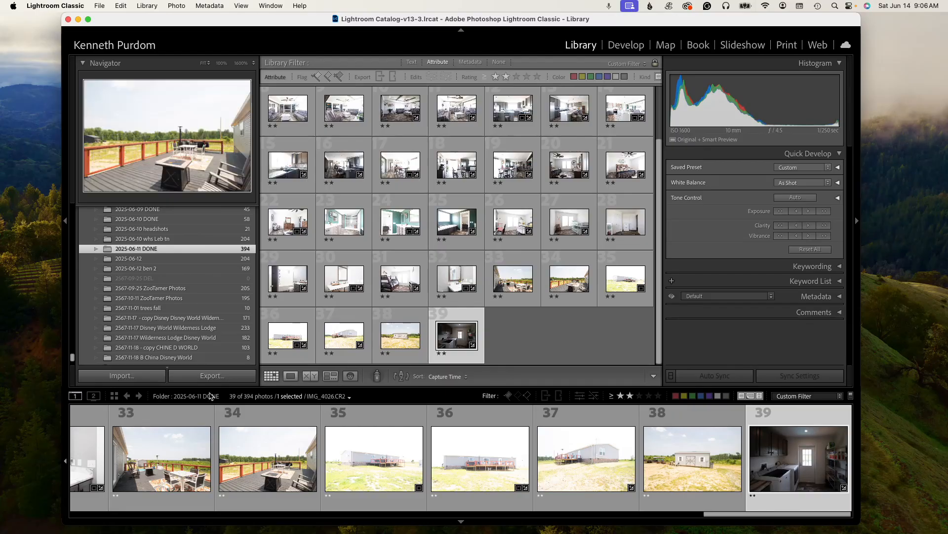
left_click(620, 396)
- Remove the rating from the front-steps exterior photo near the start of the filtered set
left_click_drag(825, 514, 127, 515)
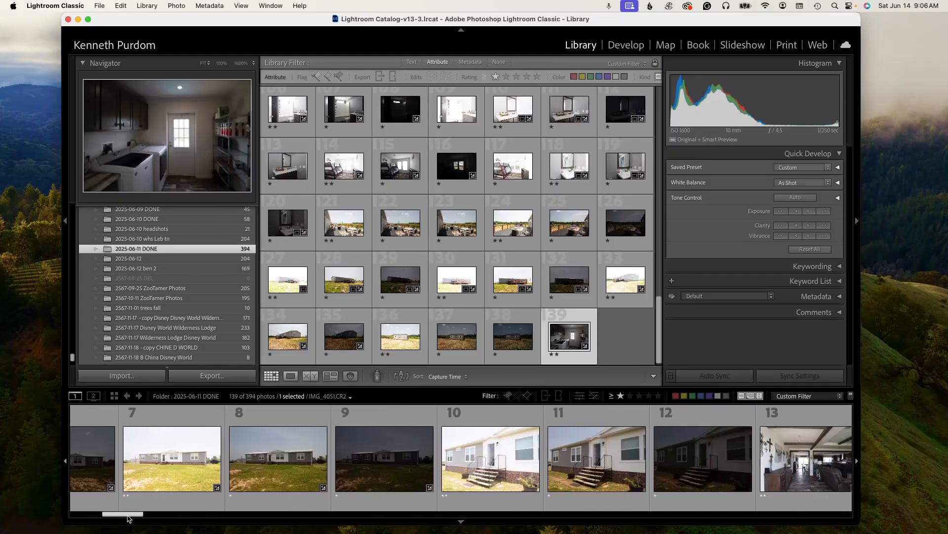
left_click(453, 489)
key("0")
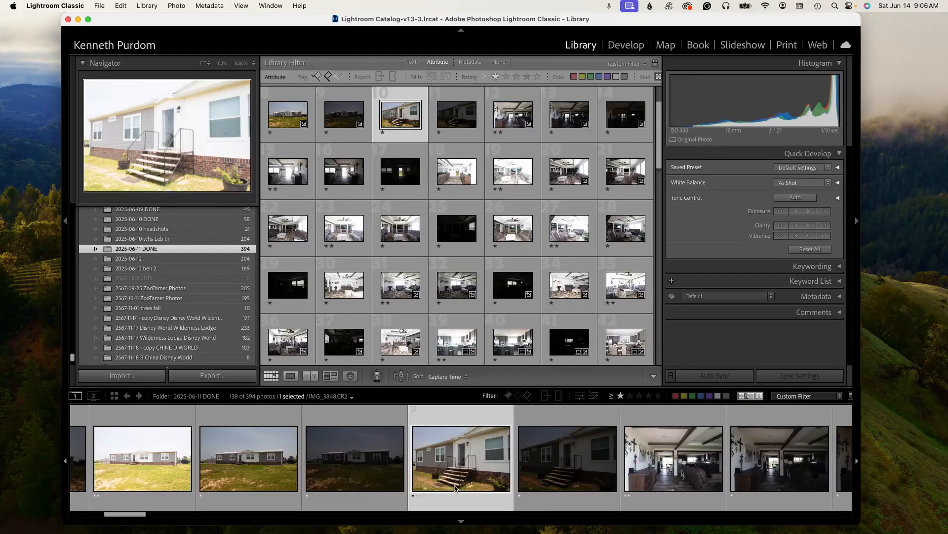
- Remove the ratings from the dark and duplicate hallway and living-room shots following the front-steps photo
key("Right")
key("0")
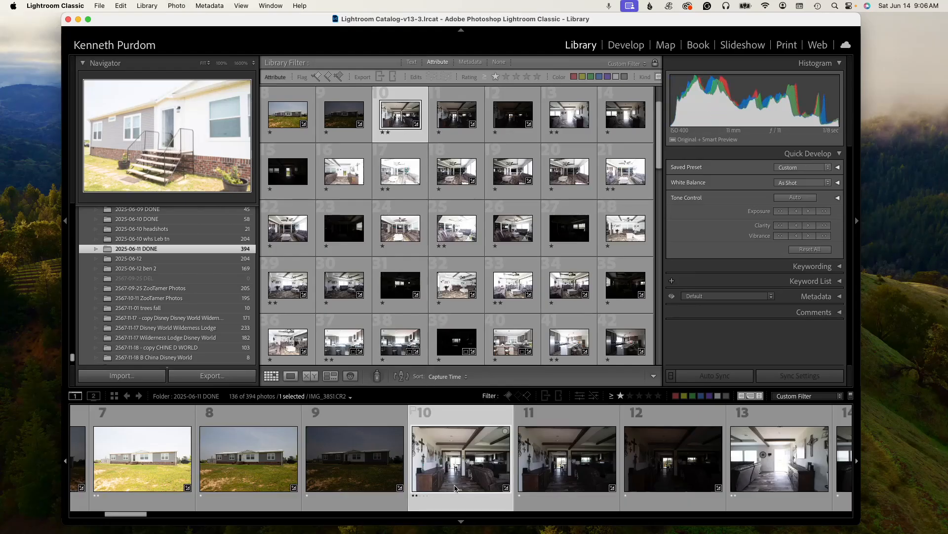
key("Right")
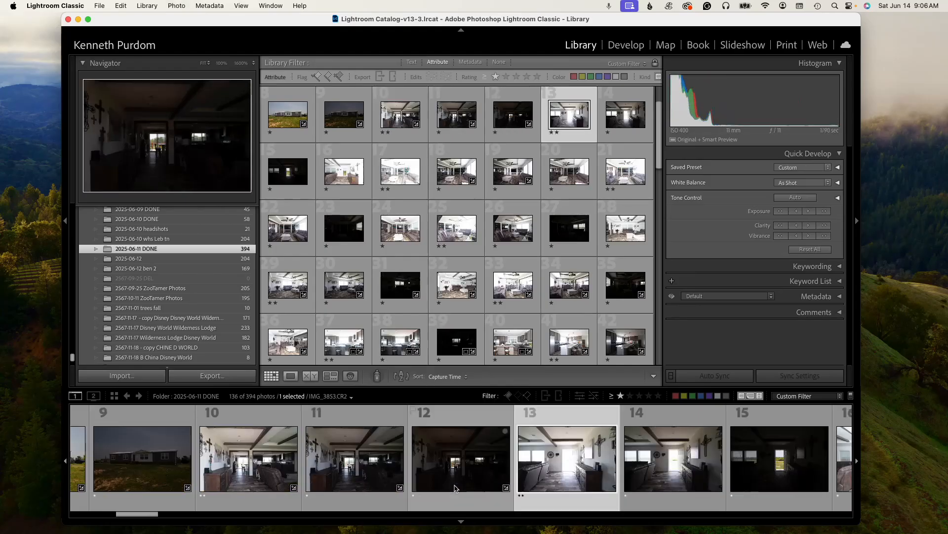
key("Right")
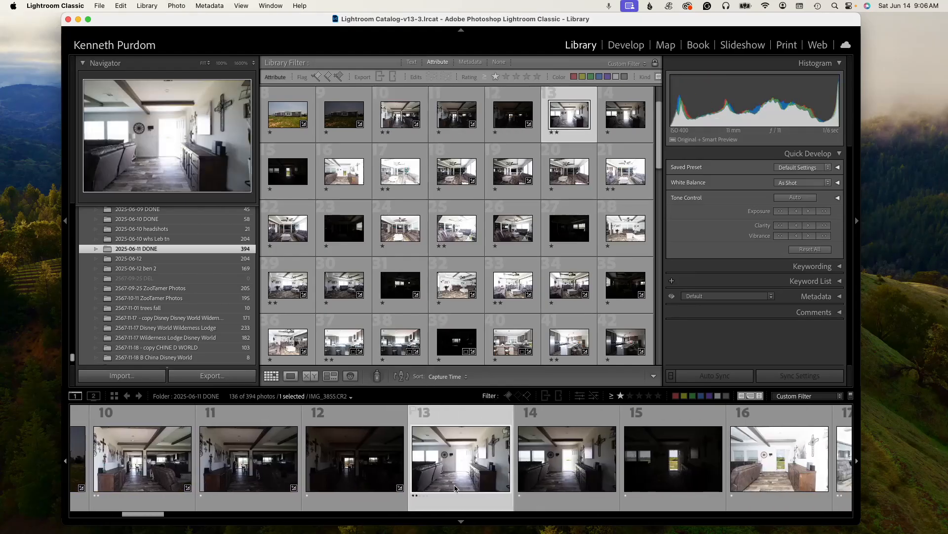
key("0")
key("0")
key("0")
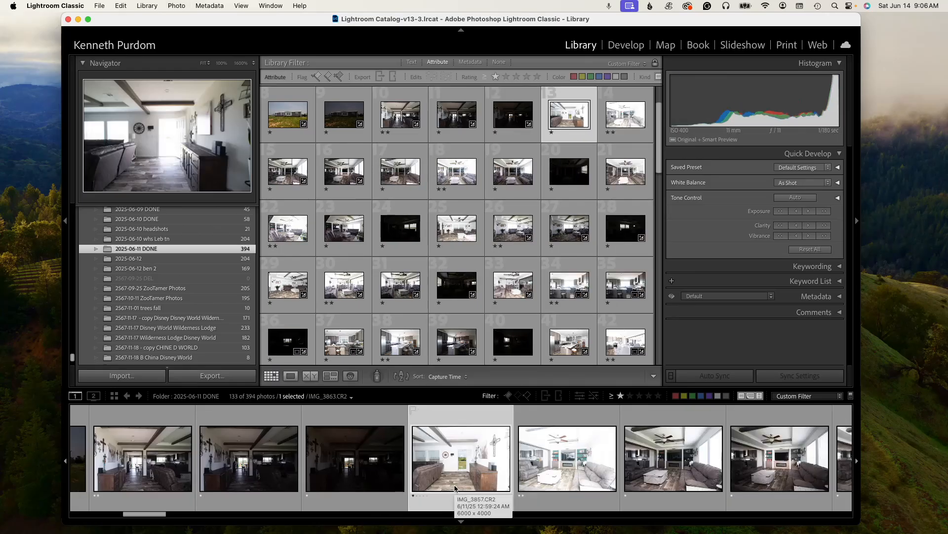
key("0")
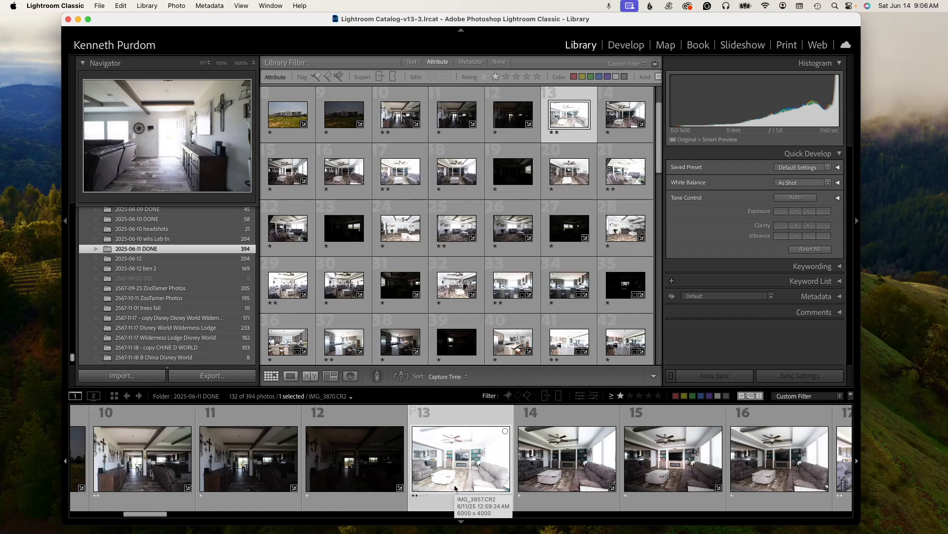
key("0")
key("0")
key("0")
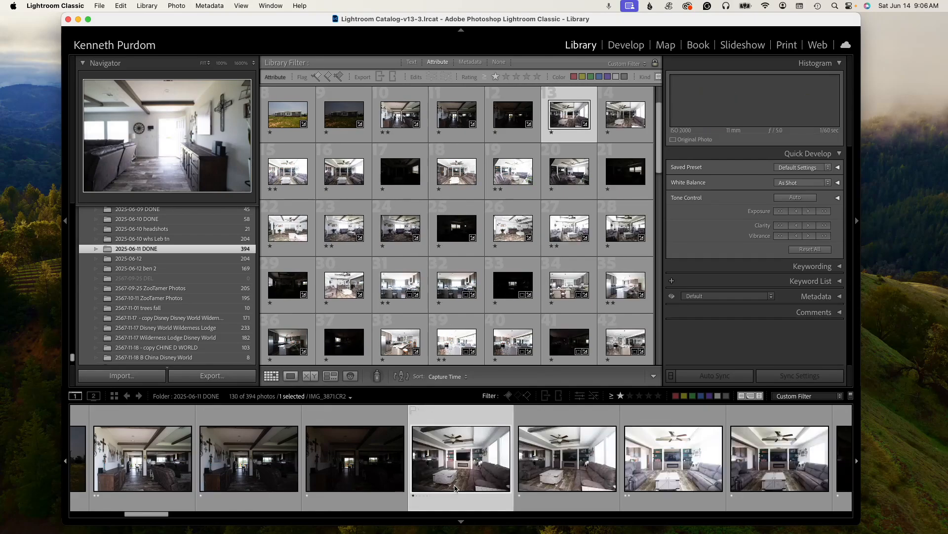
key("0")
- Remove the ratings from three more duplicate living-room photos further along the filtered set
key("Right")
key("Right")
key("Right")
key("Right")
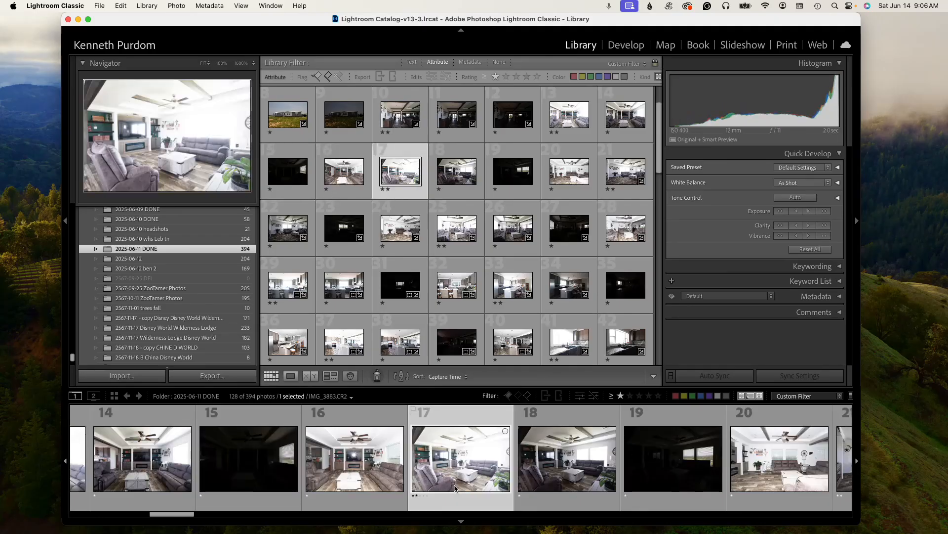
key("0")
key("0")
key("0")
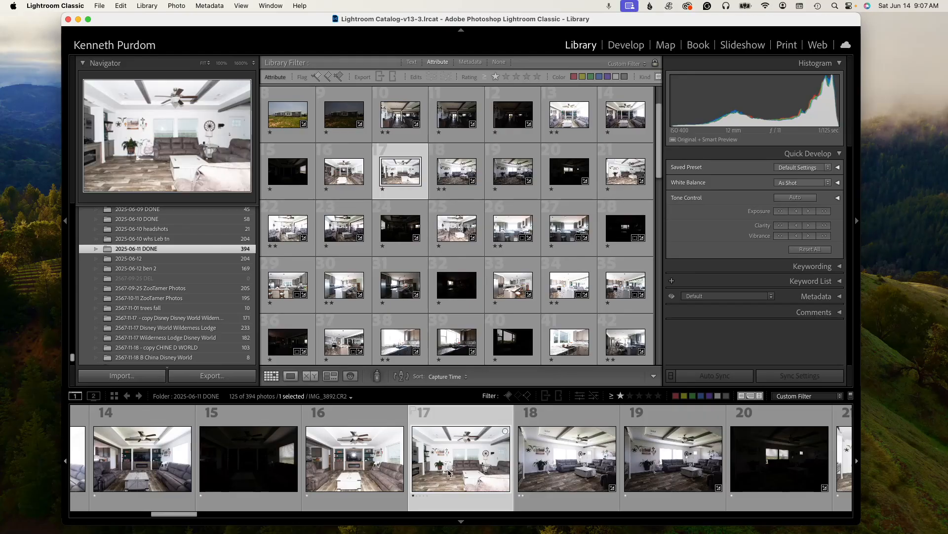
- Clear the rating filter and rate living-room photo 49 two stars and photo 50 one star
left_click(621, 398)
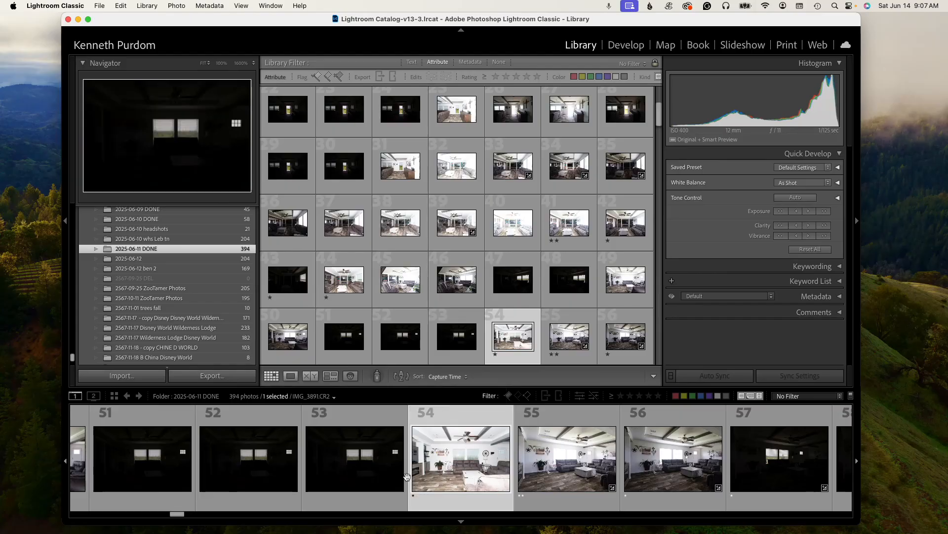
left_click_drag(178, 515, 172, 514)
left_click(178, 489)
key("2")
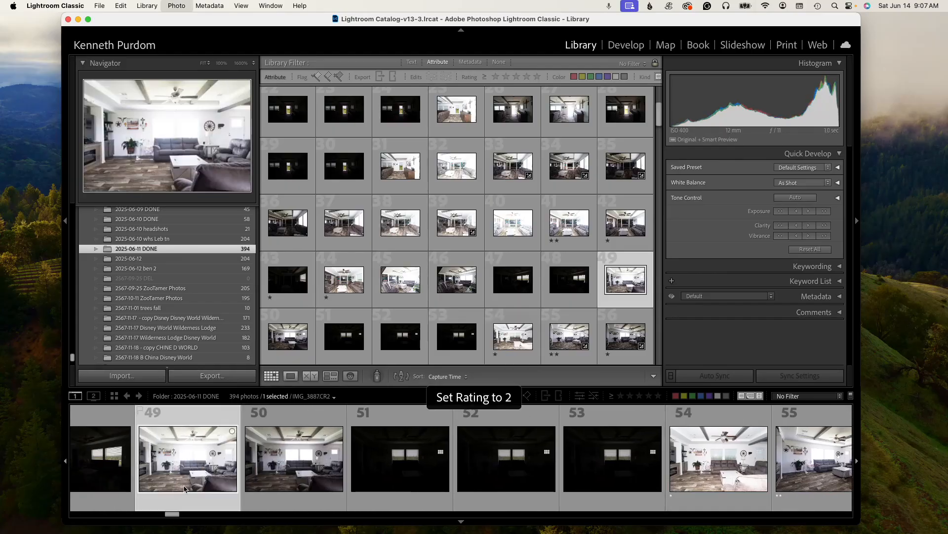
key("Right")
key("Right")
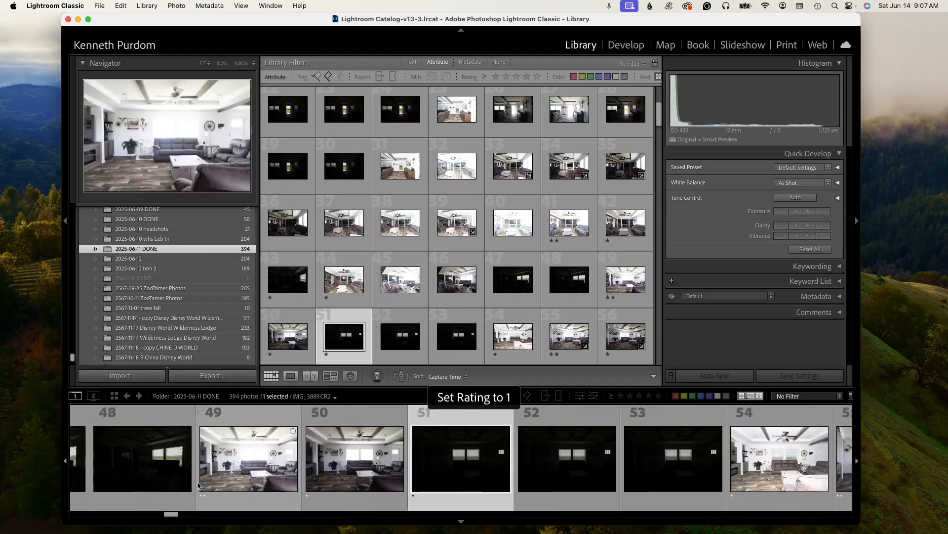
- Check the two-star picks by filtering to two stars and higher, then return to one star and higher
left_click(780, 460)
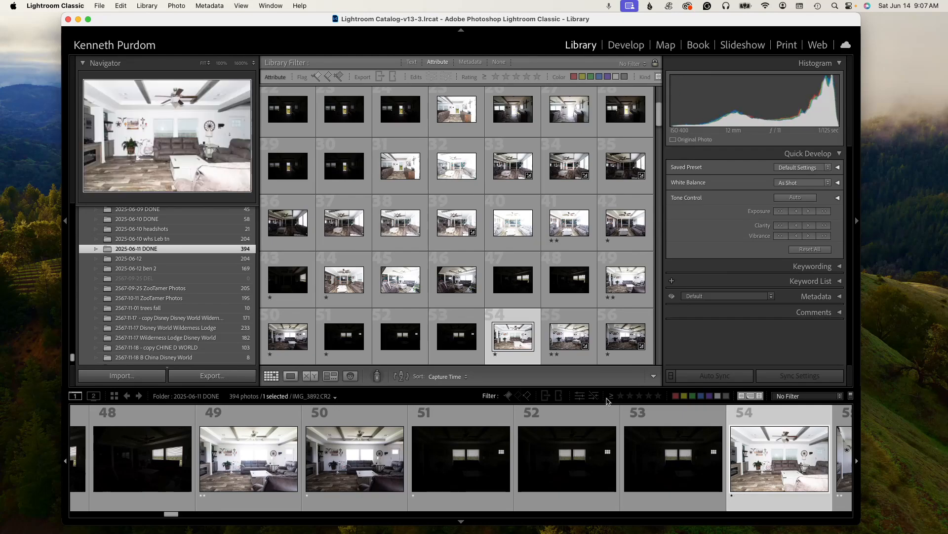
left_click(629, 397)
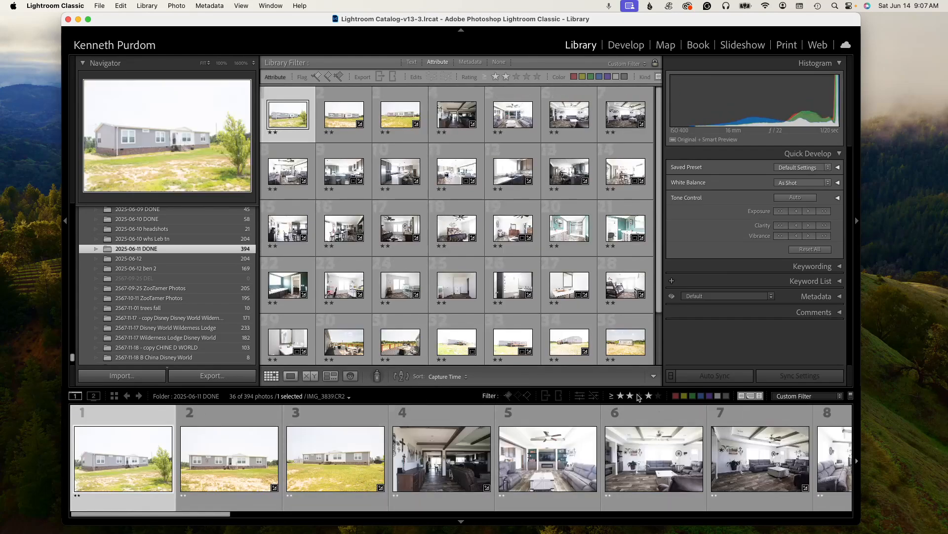
left_click(621, 396)
left_click_drag(98, 516, 218, 514)
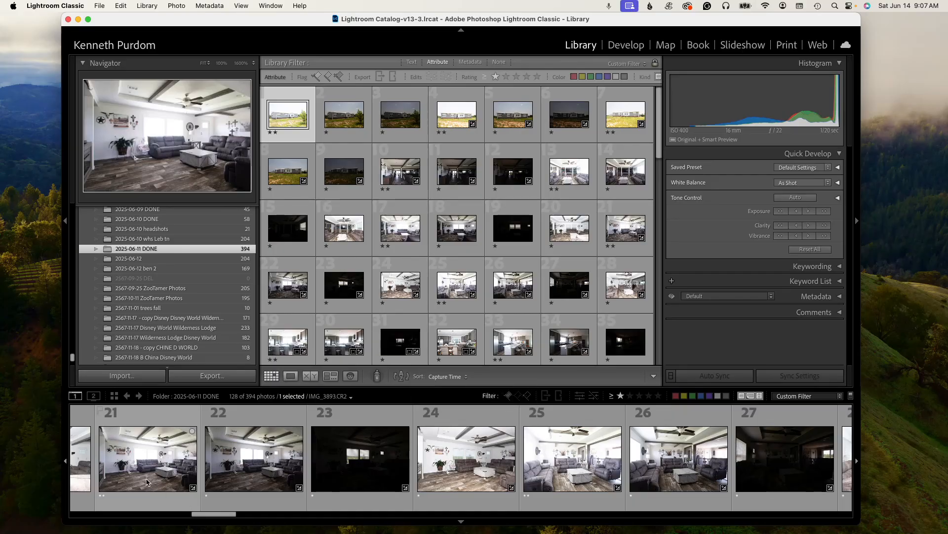
- Browse through the filtered living-room, kitchen and bedroom photos in the filmstrip
left_click(146, 481)
key("s")
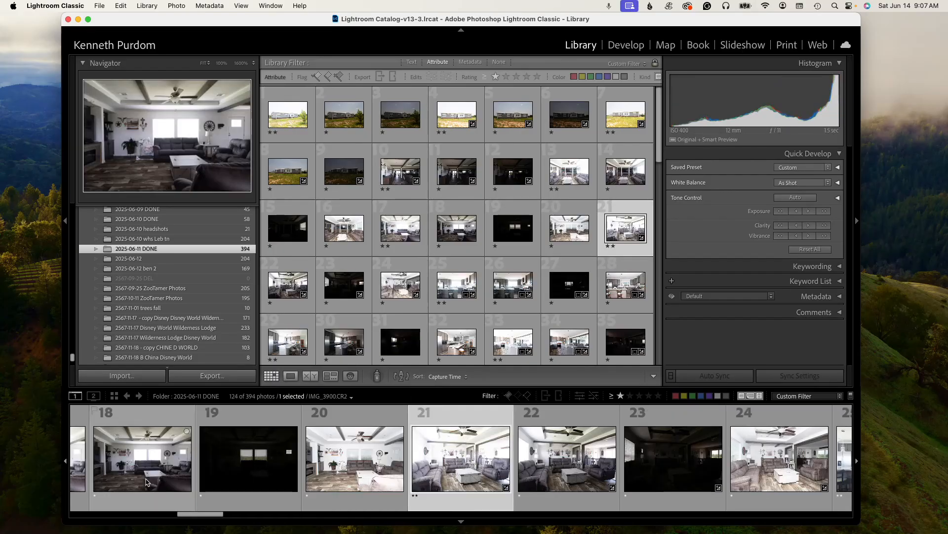
key("Right")
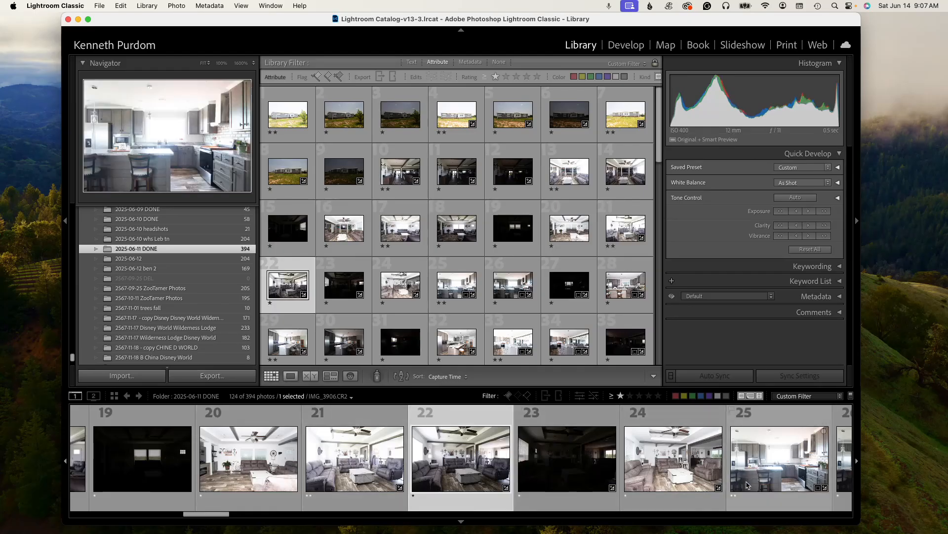
left_click(776, 482)
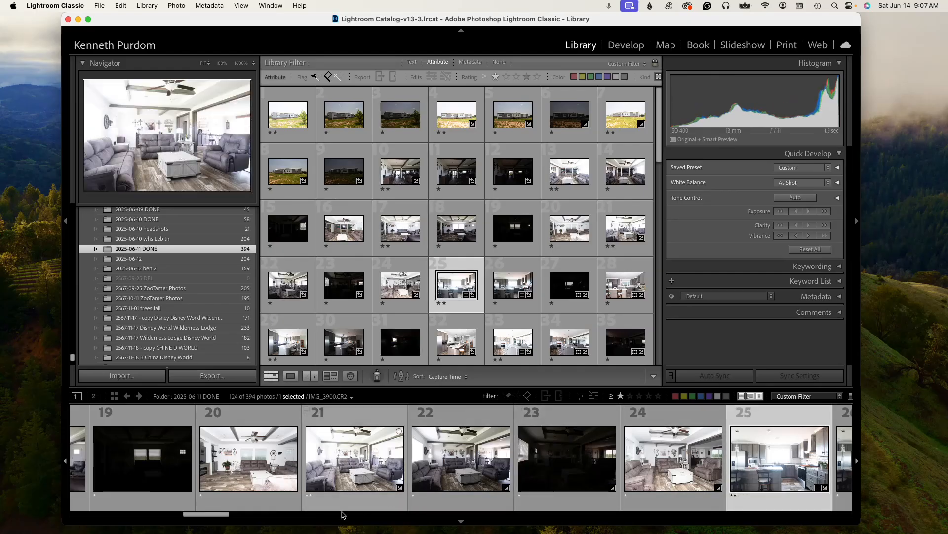
left_click_drag(221, 517, 266, 518)
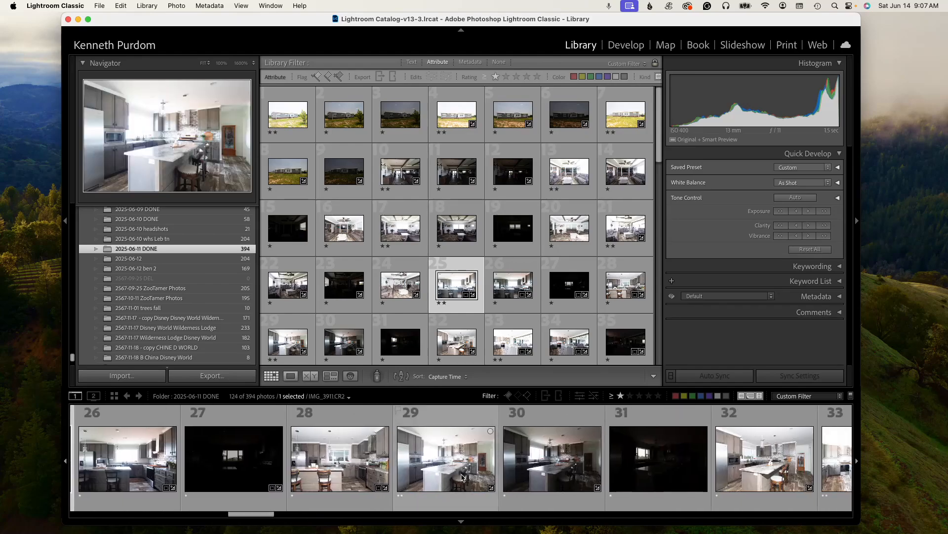
key("Down")
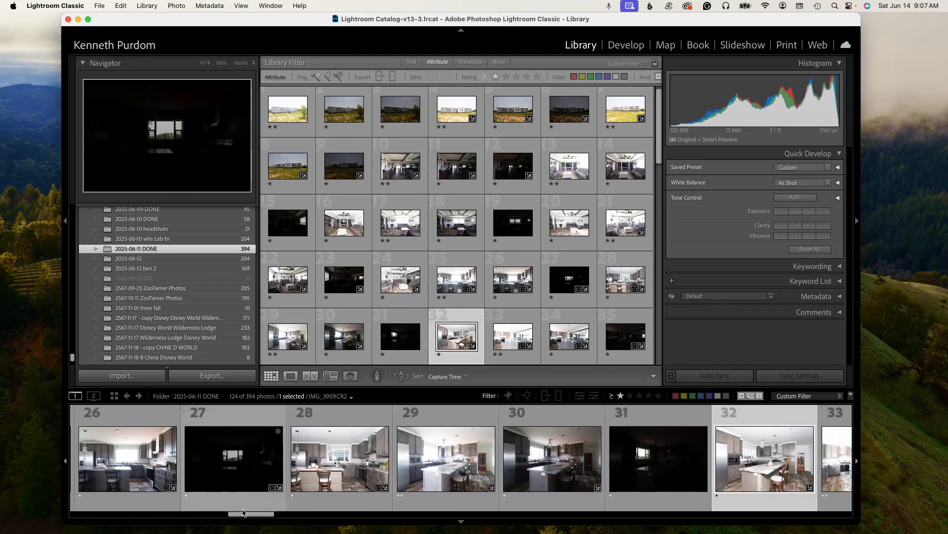
scroll(317, 464, "down", 5)
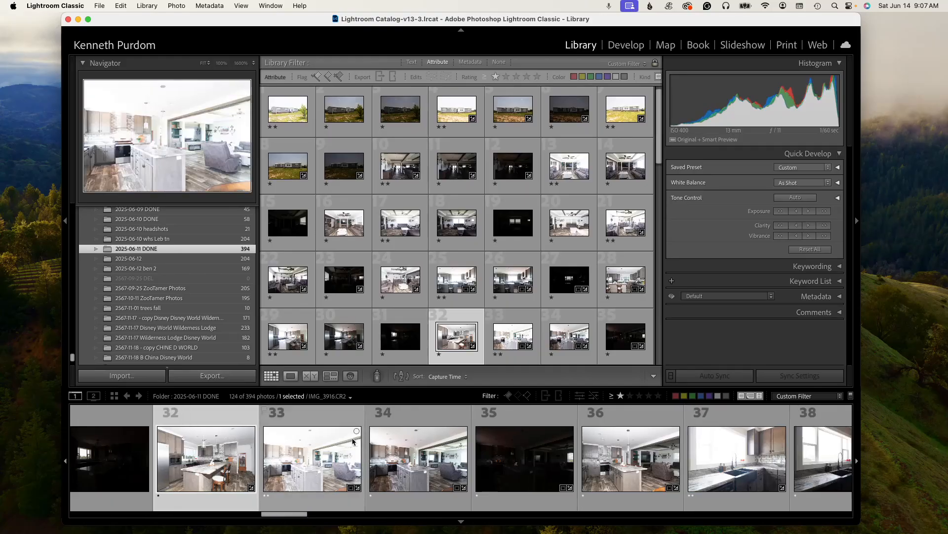
left_click_drag(294, 514, 599, 528)
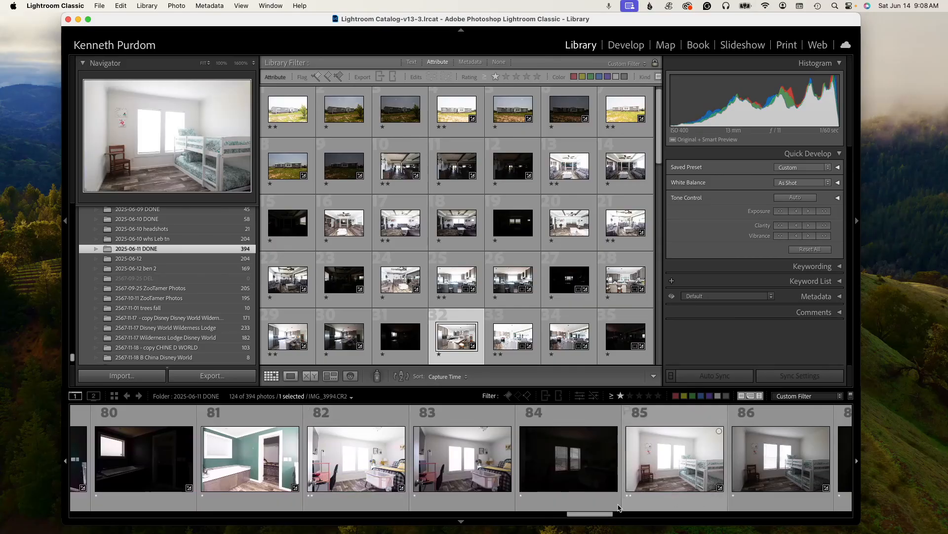
left_click_drag(588, 515, 614, 516)
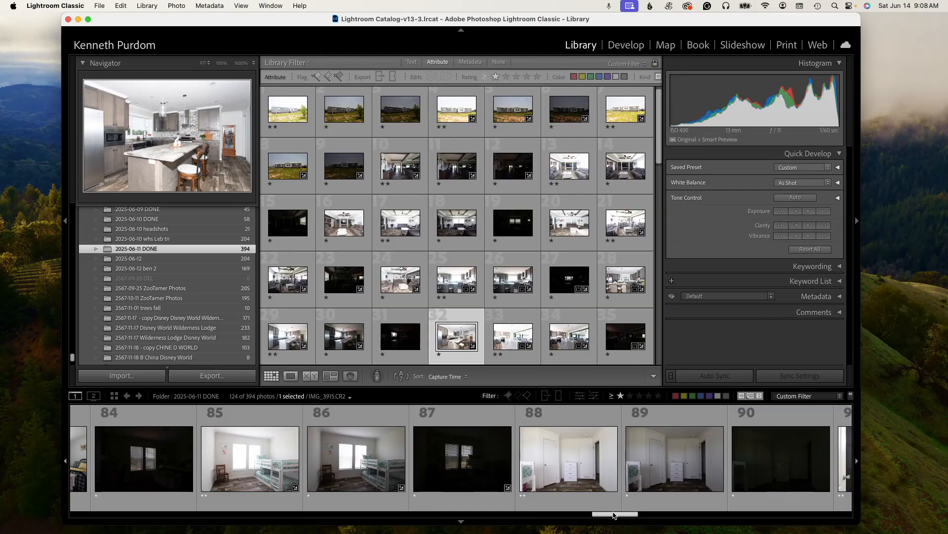
- Remove the ratings from bedroom photo 88 and the two dark photos after it
left_click(575, 487)
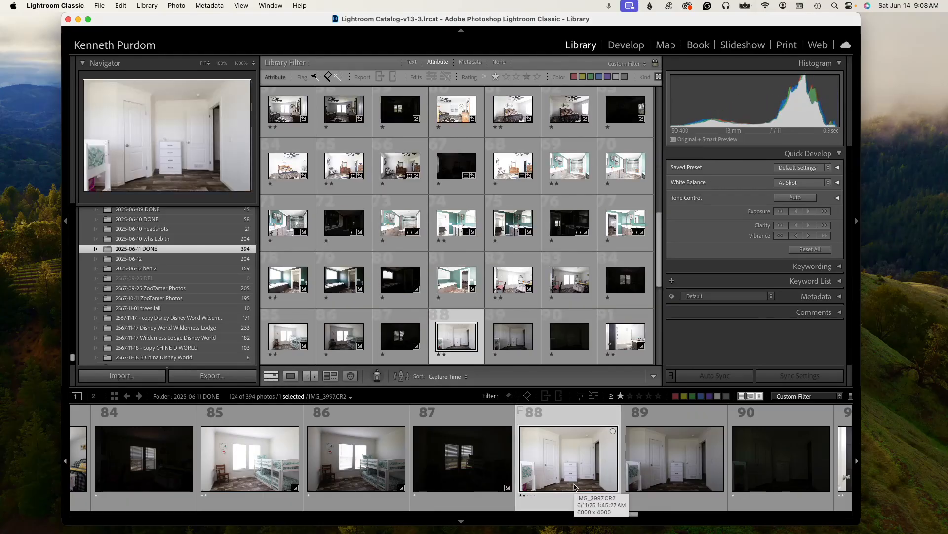
key("0")
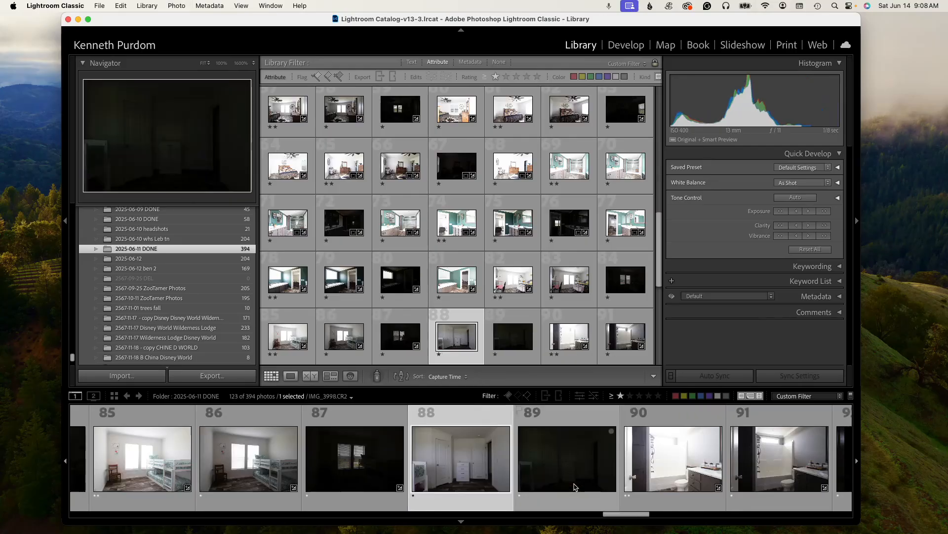
key("0")
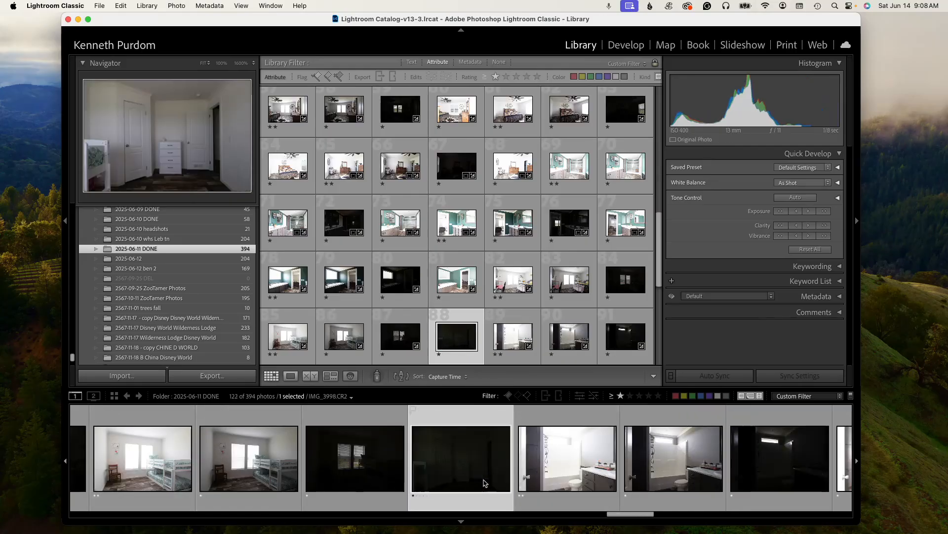
key("0")
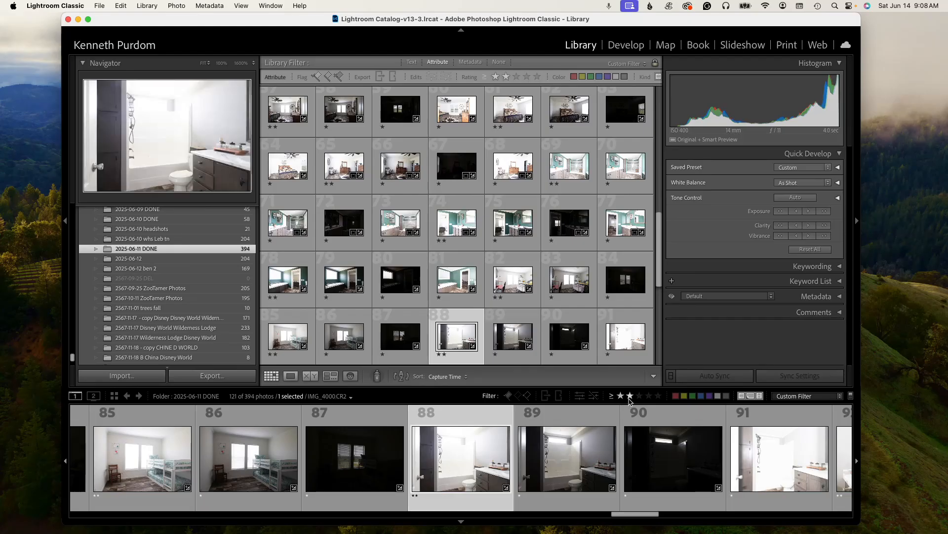
- Review the two-star set again, then switch back to showing one star and higher
left_click(630, 396)
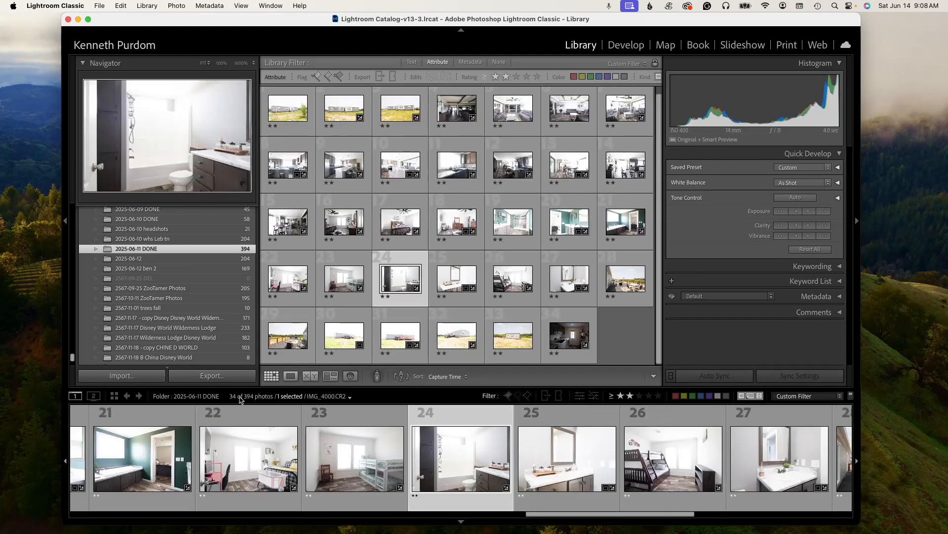
left_click(618, 397)
left_click_drag(647, 516, 748, 514)
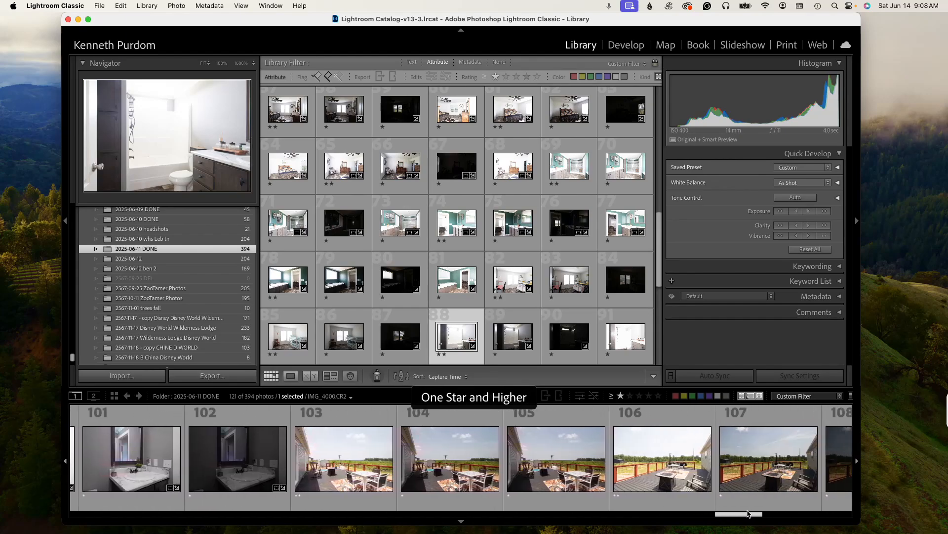
- Remove the ratings from deck photo 106 and the two exterior photos after it
left_click(359, 477)
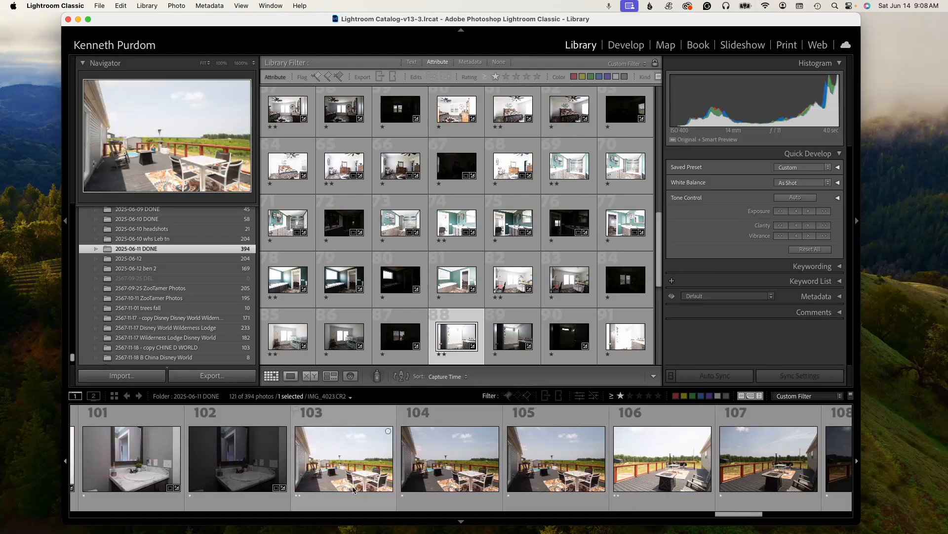
left_click(641, 482)
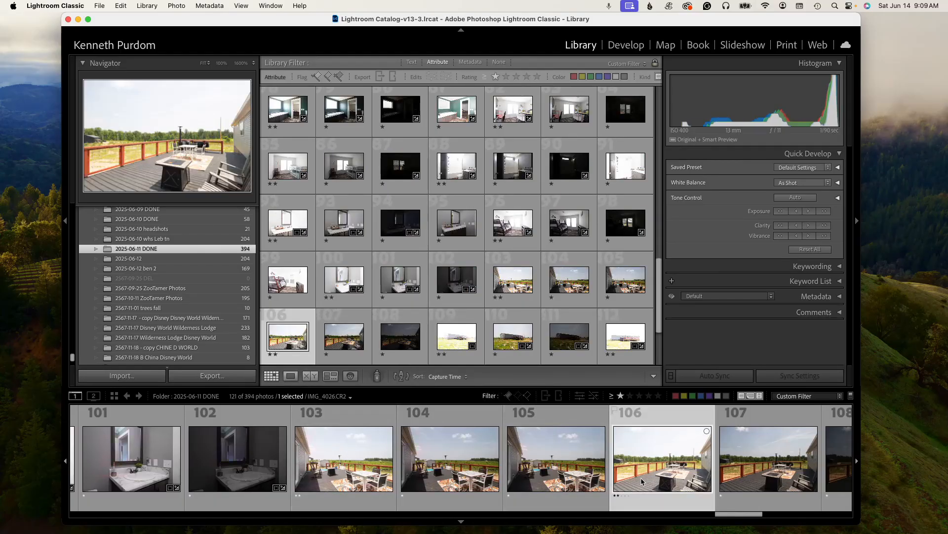
key("0")
key("0")
key("0")
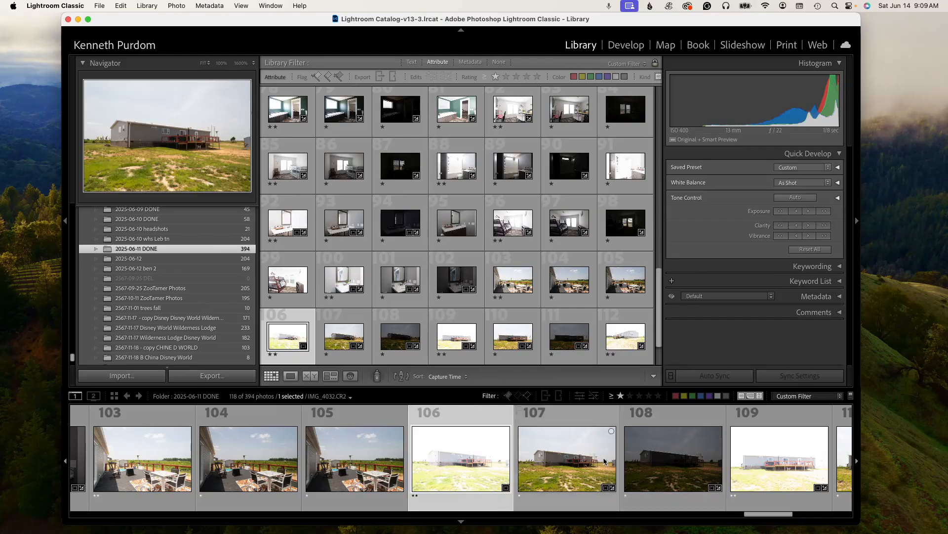
- Check the two-star set once more and look over the final shed and laundry photos
left_click(629, 395)
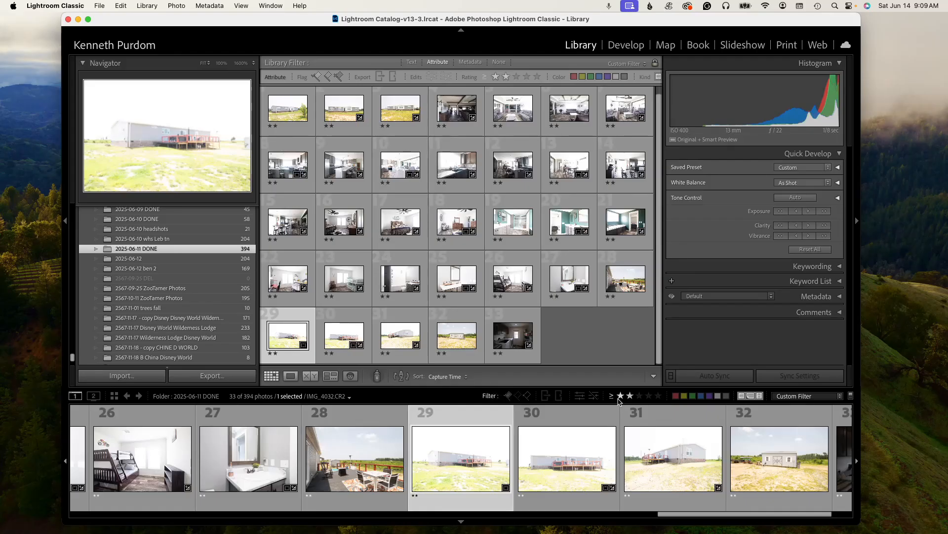
left_click(621, 396)
left_click_drag(758, 515, 822, 515)
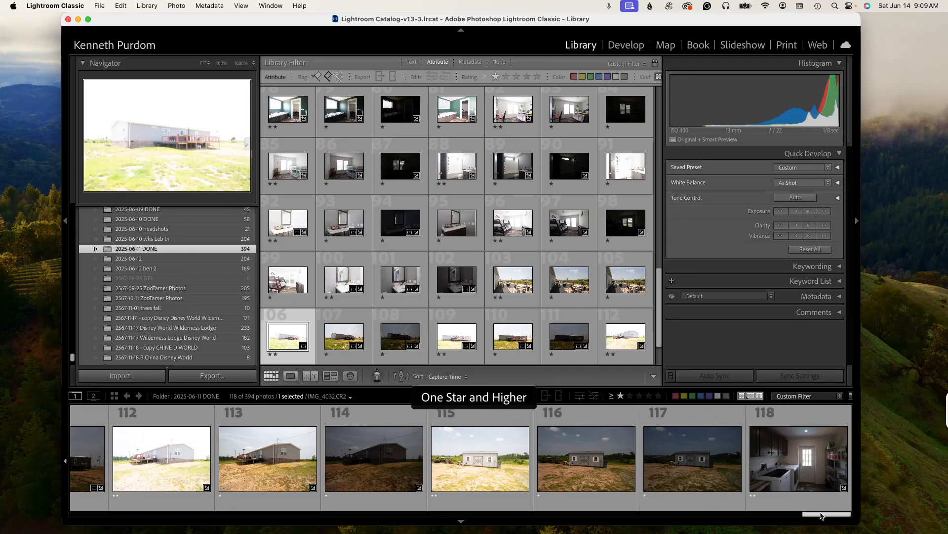
left_click(775, 457)
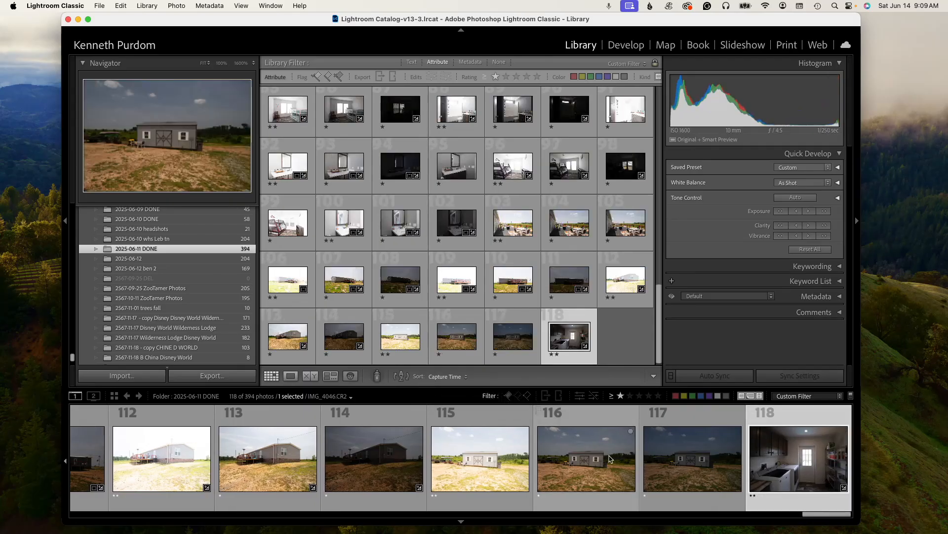
left_click(454, 467)
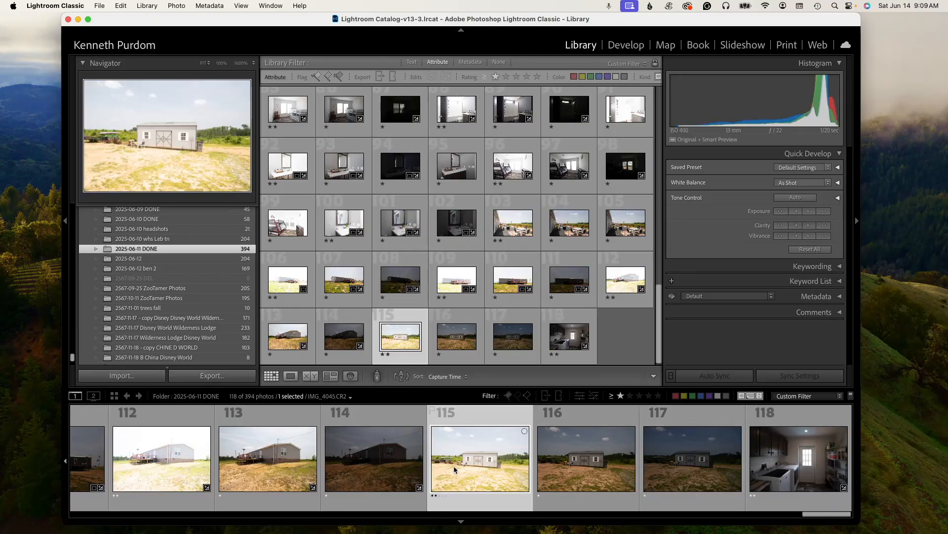
- Remove the ratings from shed photo 115 and the two exterior photos after it
key("0")
key("0")
key("0")
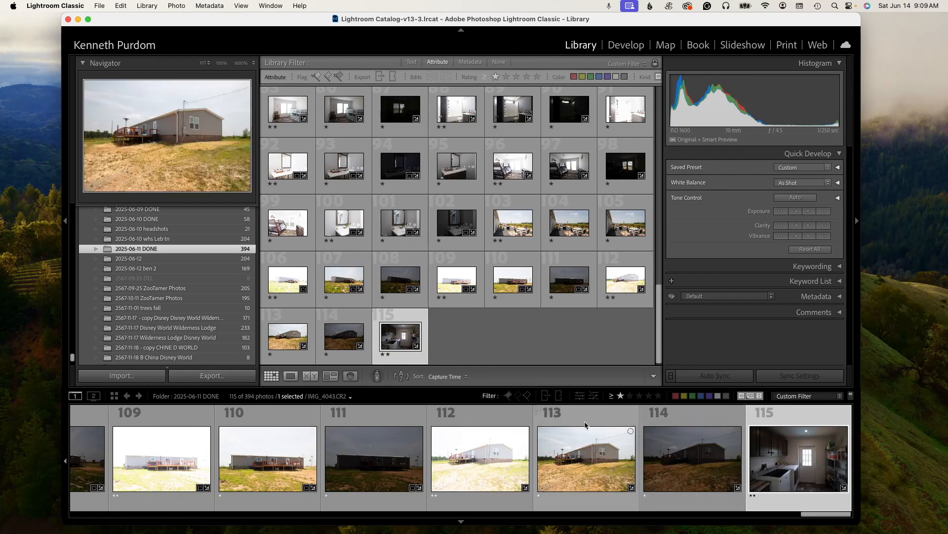
- Check the two-star set, return to one star and higher, and browse the grid from its first photos
left_click(630, 396)
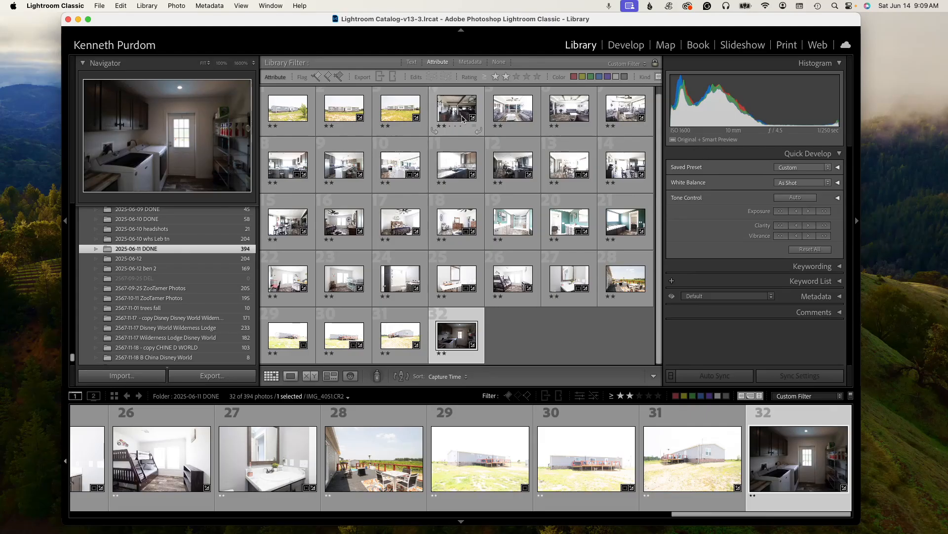
left_click(621, 396)
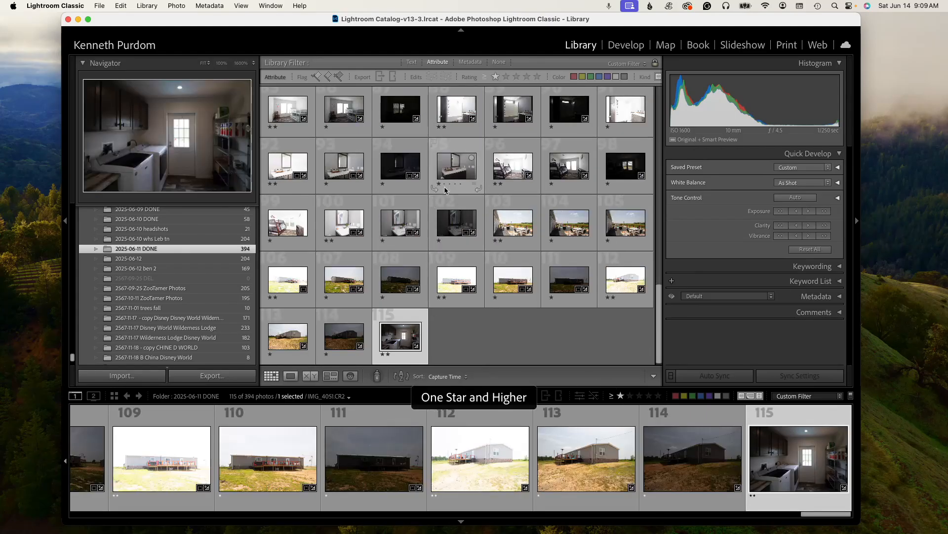
scroll(543, 222, "up", 15)
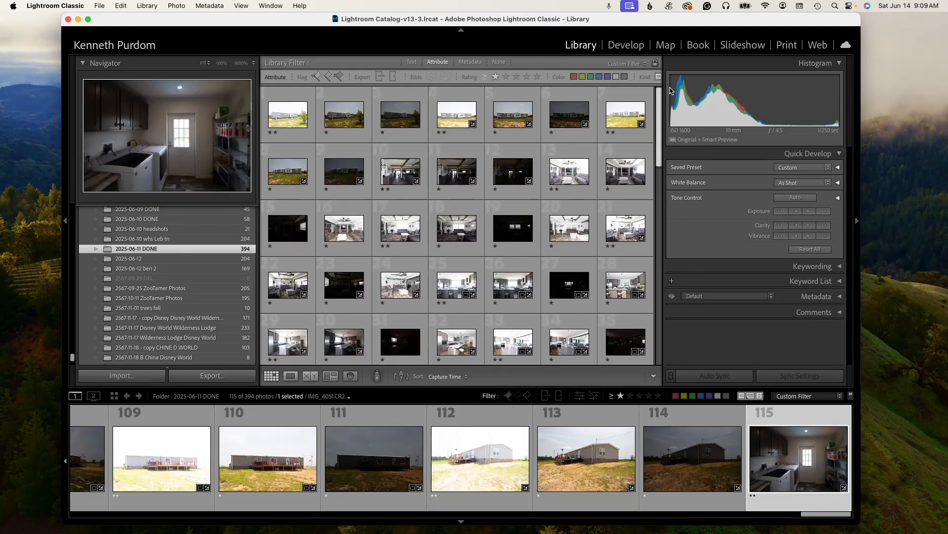
left_click(388, 178)
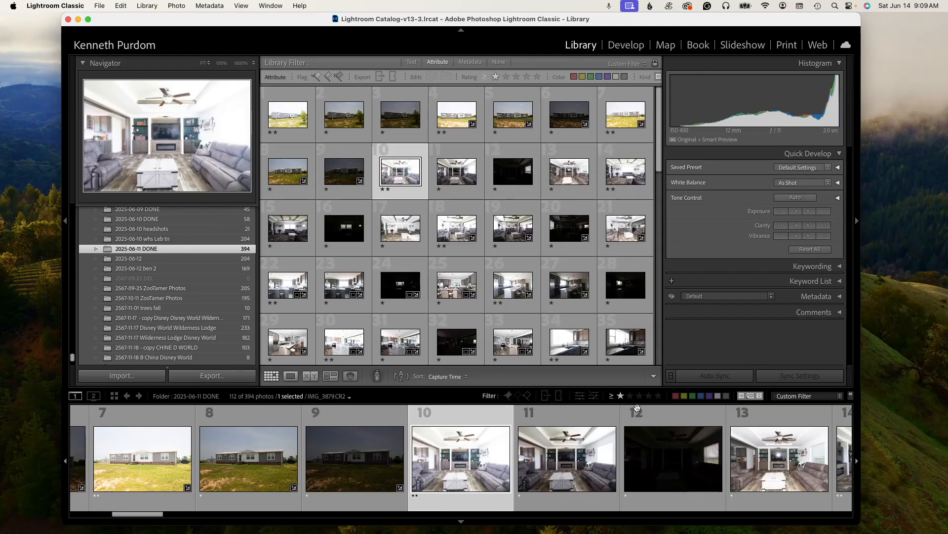
scroll(637, 222, "down", 15)
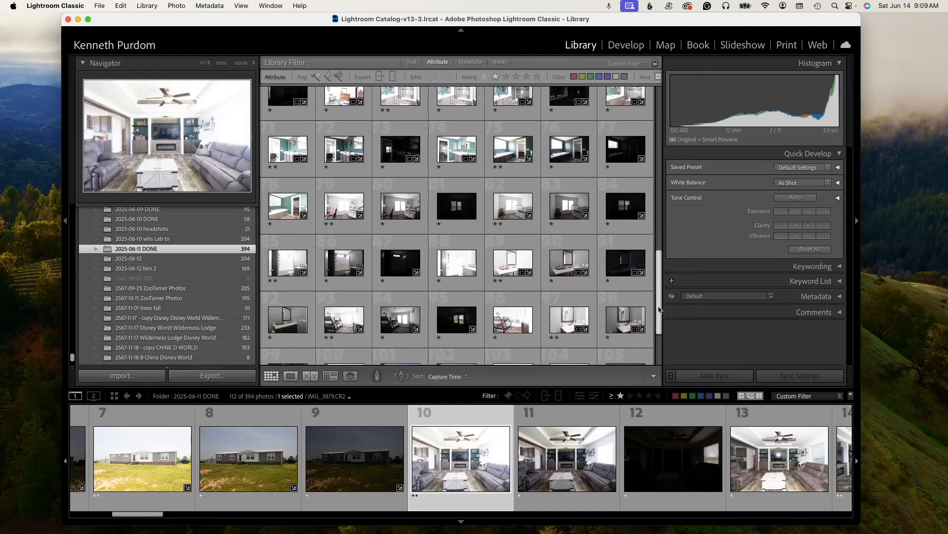
- Move the laundry room photo in custom order to position 100, after the bathroom photos
left_click(624, 343)
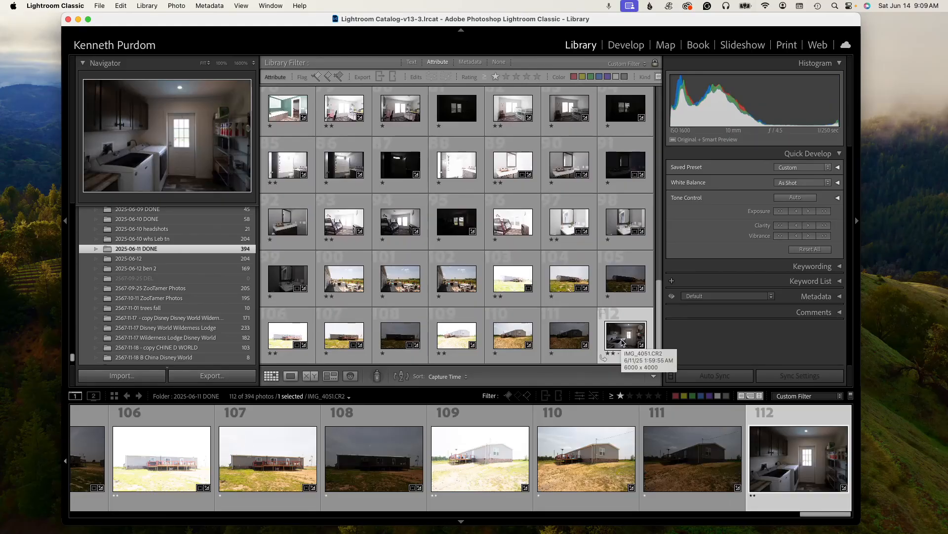
left_click_drag(623, 343, 582, 341)
left_click_drag(332, 283, 330, 283)
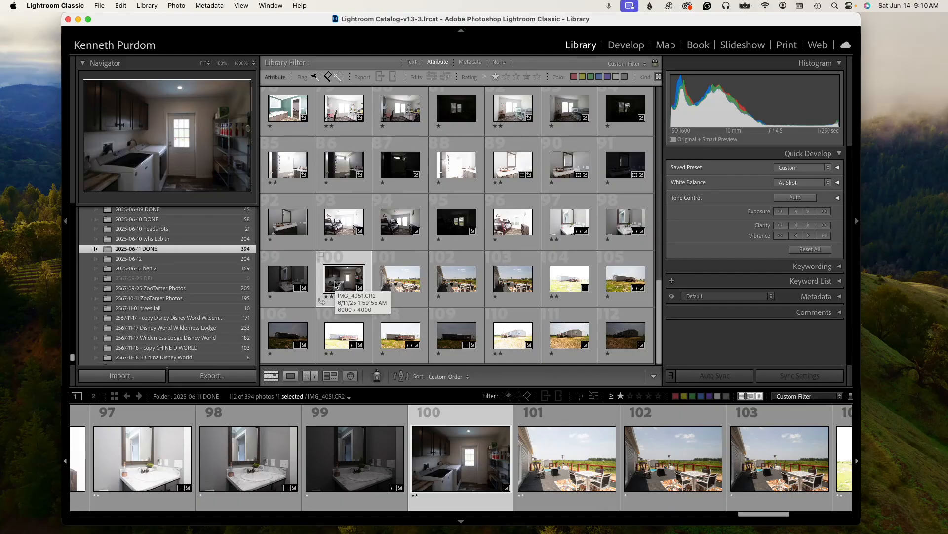
left_click(400, 279)
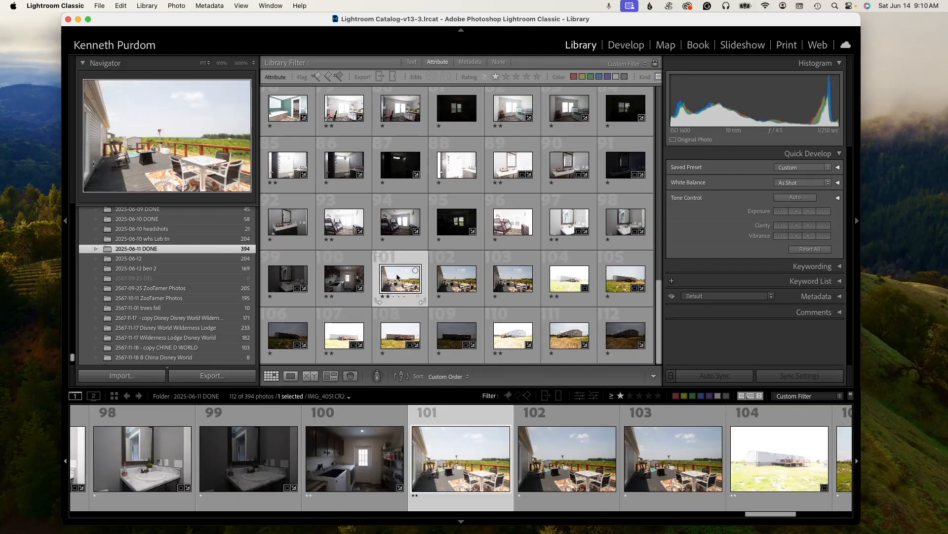
left_click(620, 283, "shift")
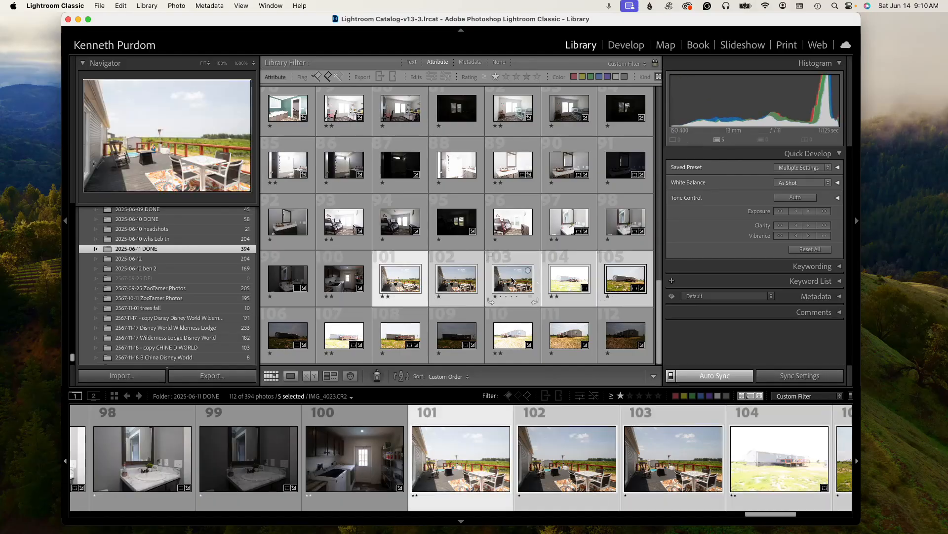
left_click(346, 285)
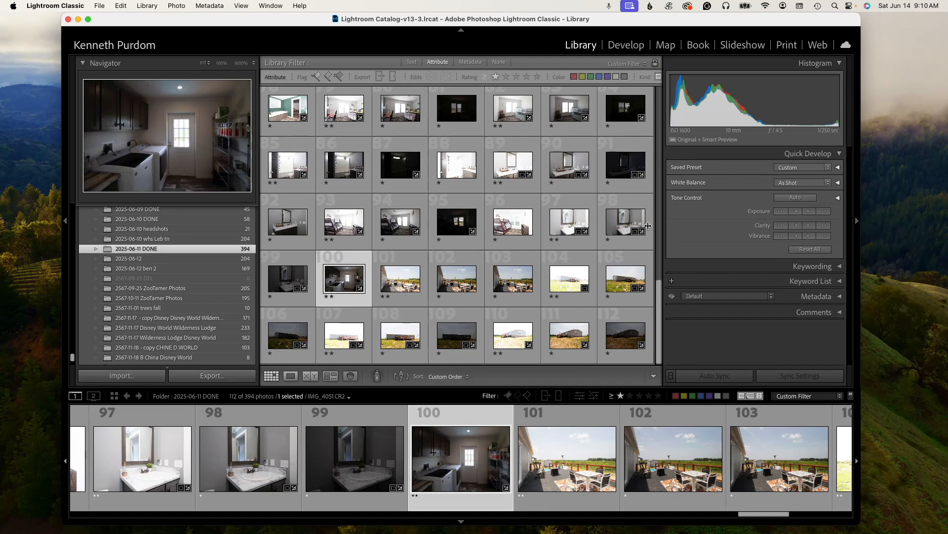
left_click_drag(118, 23, 190, 23)
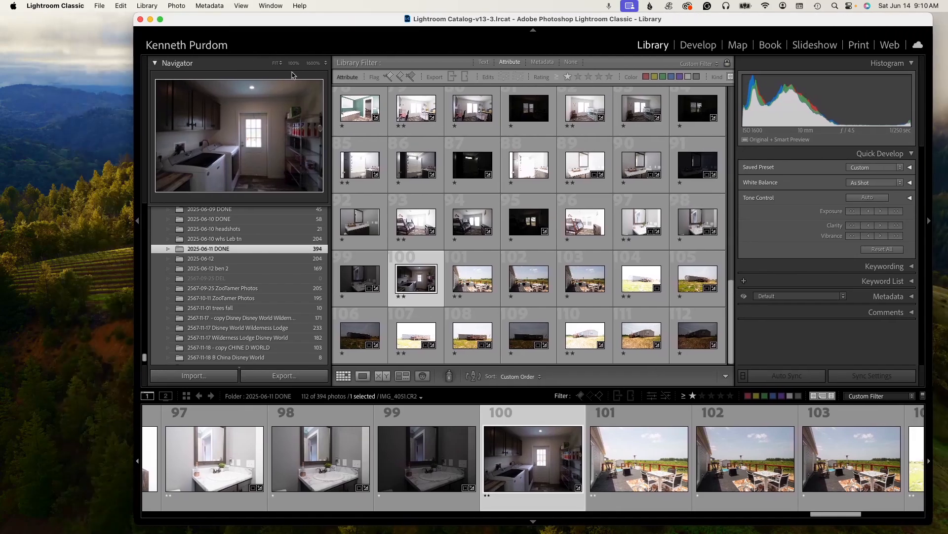
- Select the first three exterior photos and view them in loupe
key("super+a")
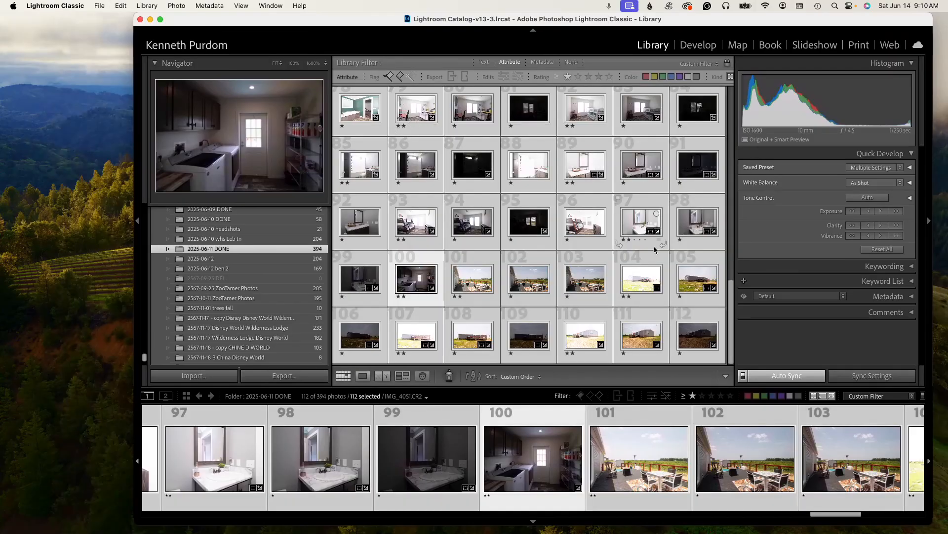
scroll(730, 308, "up", 5)
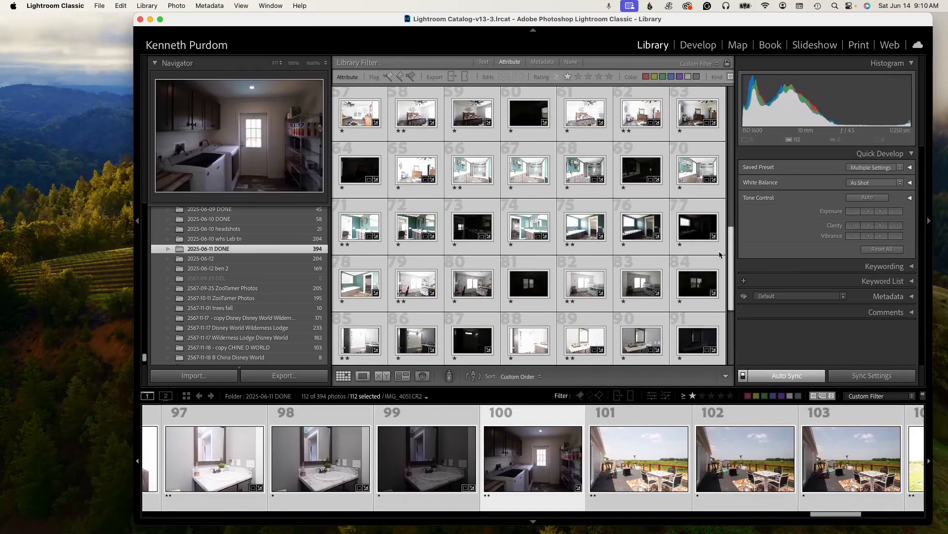
left_click_drag(729, 282, 711, 124)
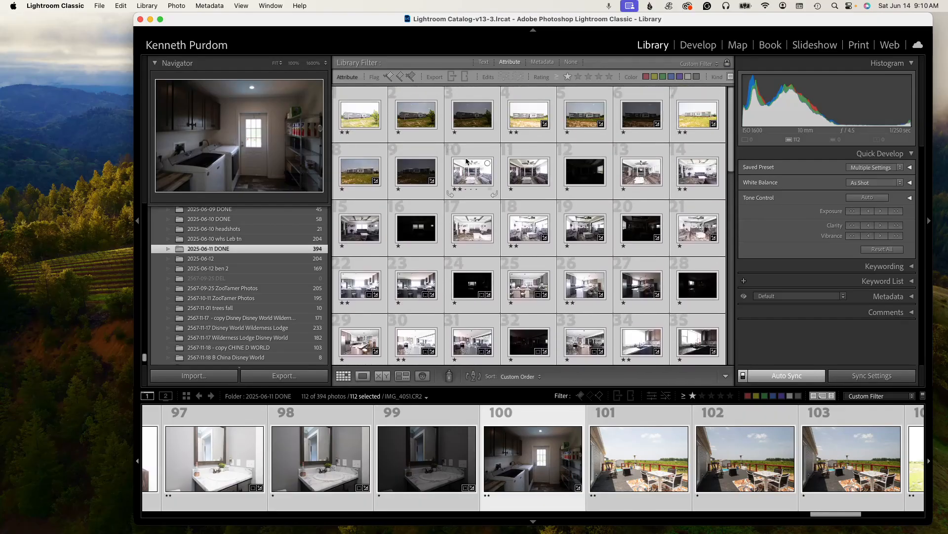
left_click(355, 121)
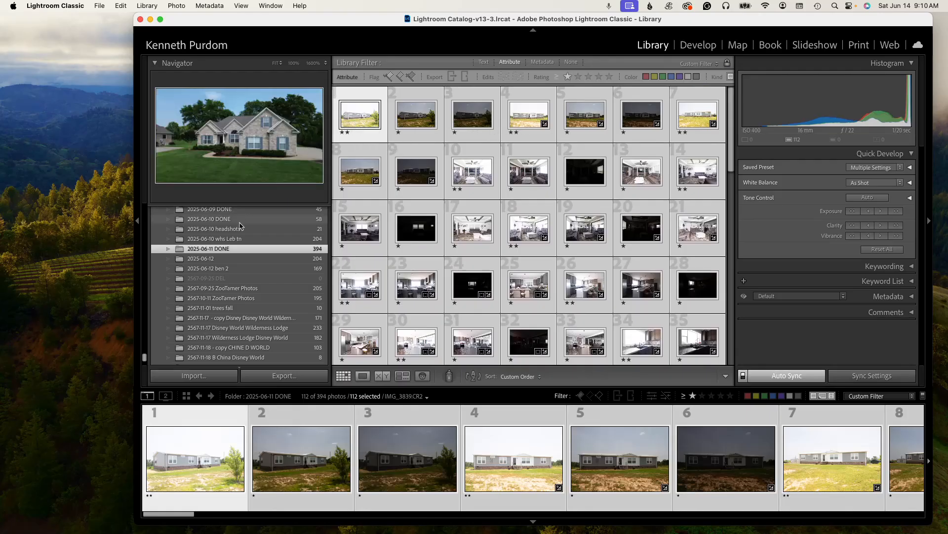
left_click(233, 238)
left_click(229, 247)
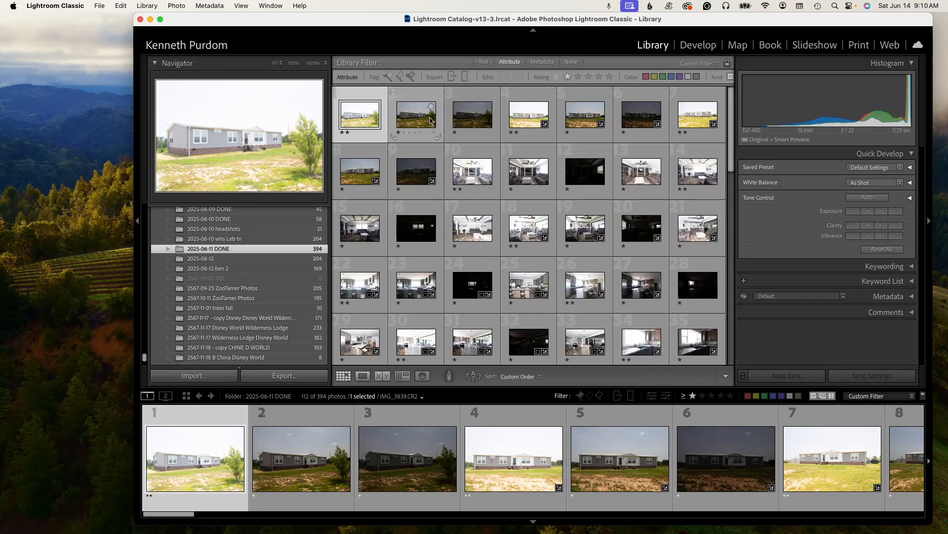
left_click(433, 119, "shift")
left_click(477, 117, "shift")
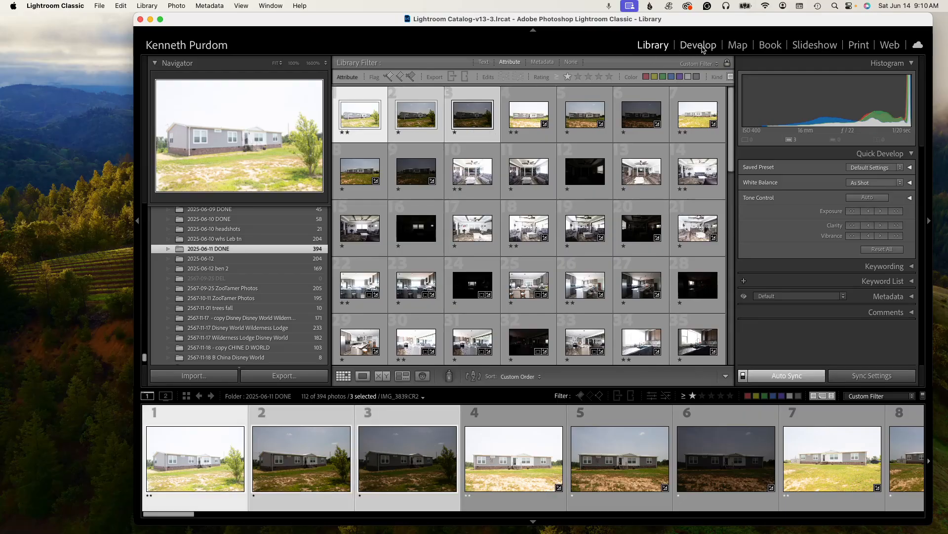
key("e")
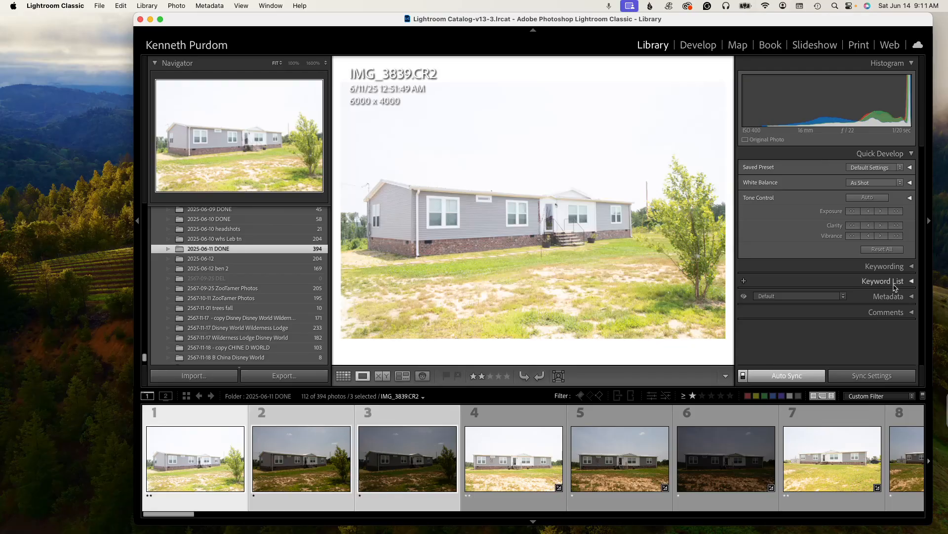
- In Develop, straighten exterior photo 4 to an angle of 0.23 and sync it to photos 5 and 6
left_click(696, 46)
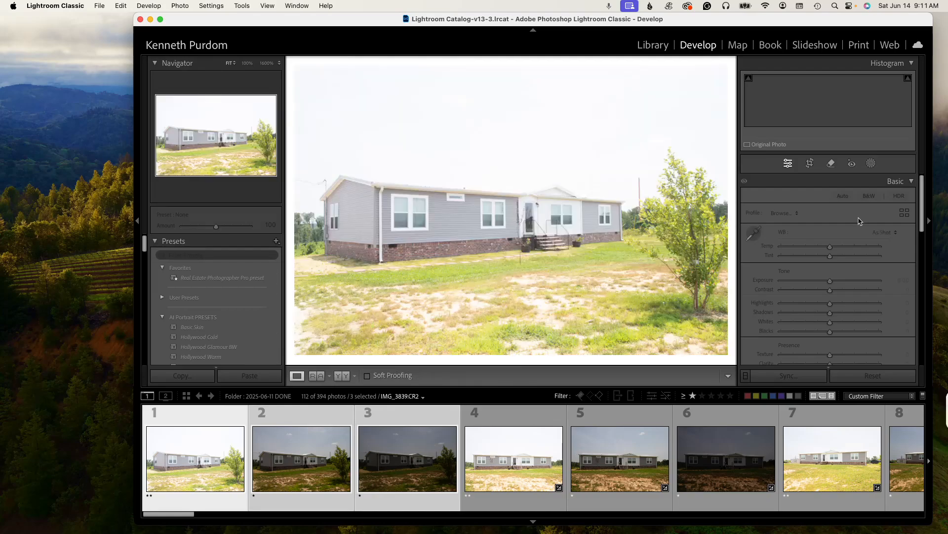
scroll(918, 249, "down", 5)
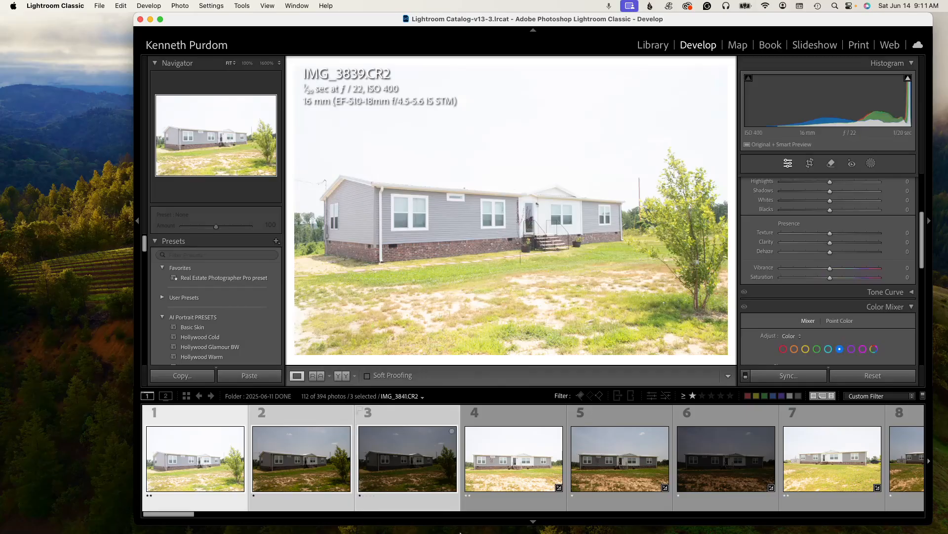
left_click(510, 488)
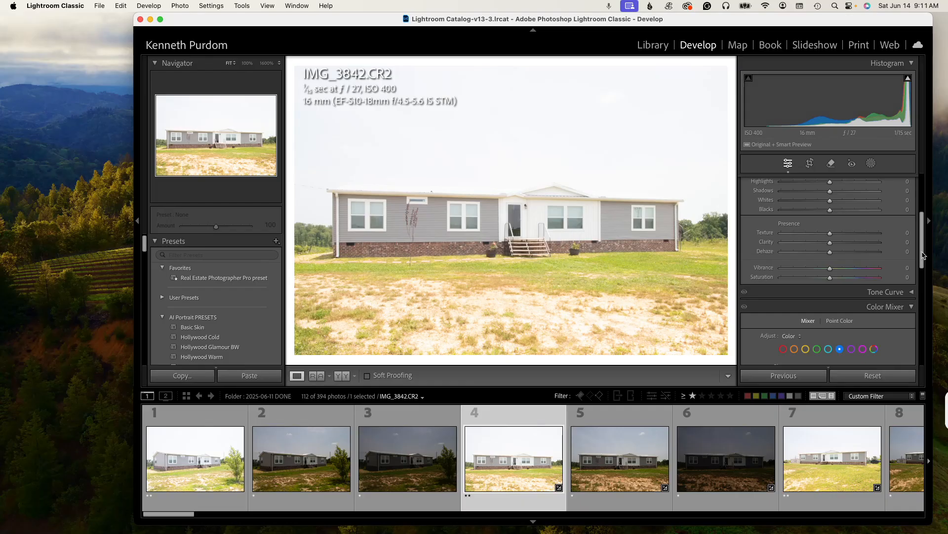
scroll(923, 255, "down", 5)
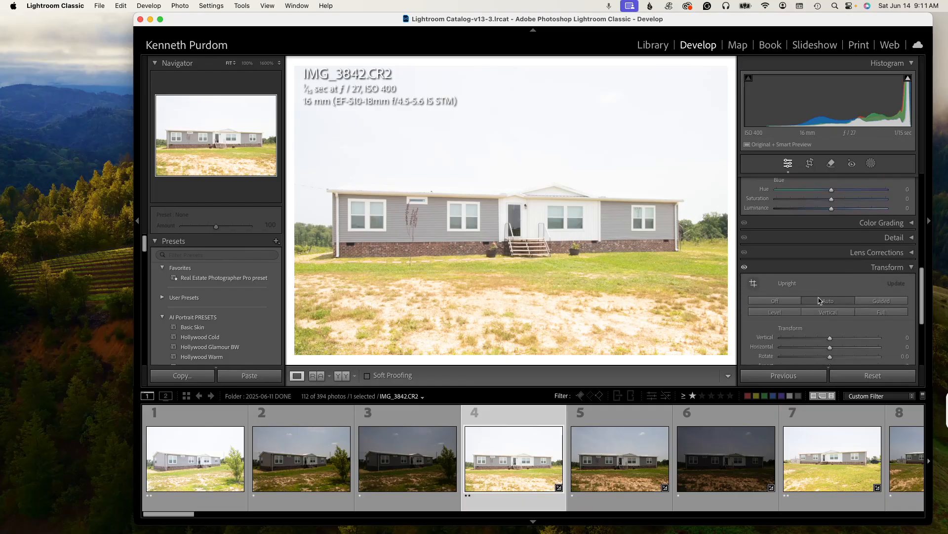
left_click(810, 164)
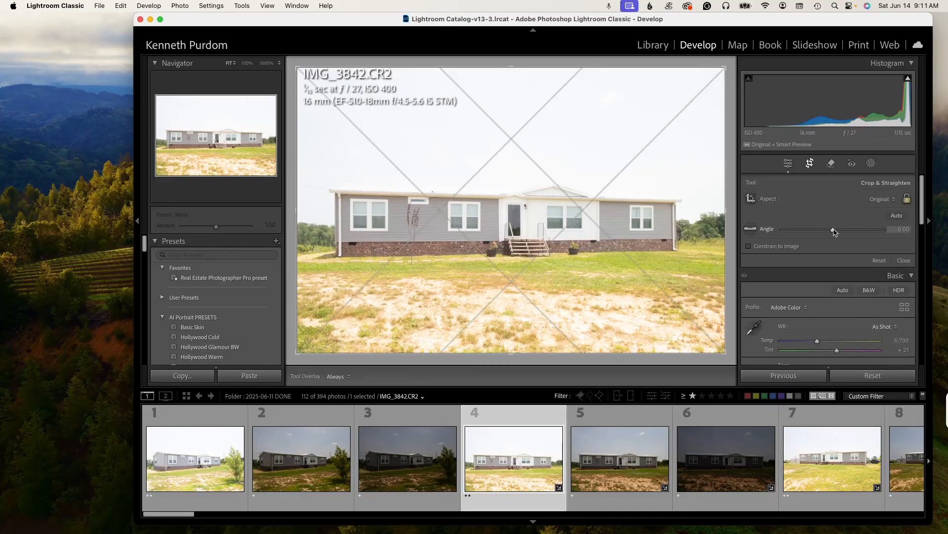
left_click(834, 230)
left_click_drag(834, 233, 835, 233)
left_click(607, 461, "super")
left_click(695, 462, "super")
left_click(781, 374)
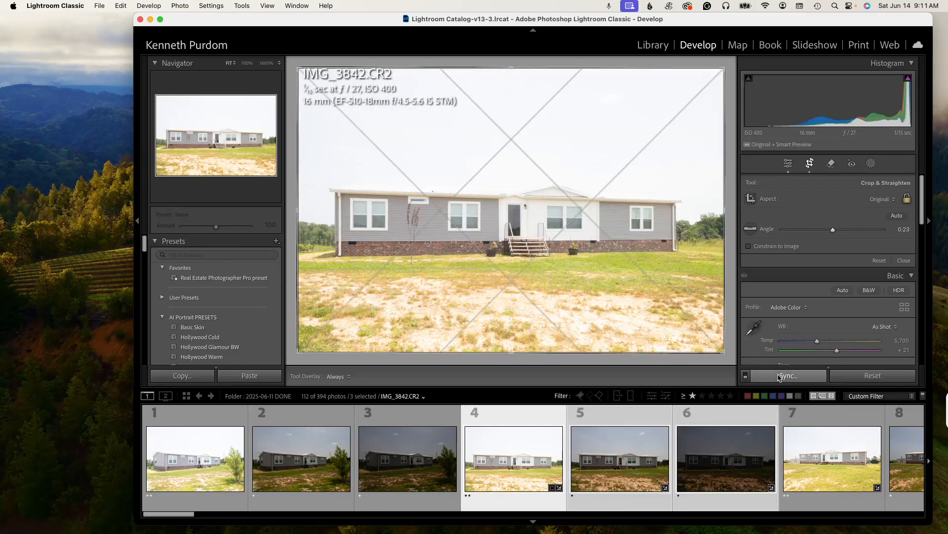
left_click(630, 267)
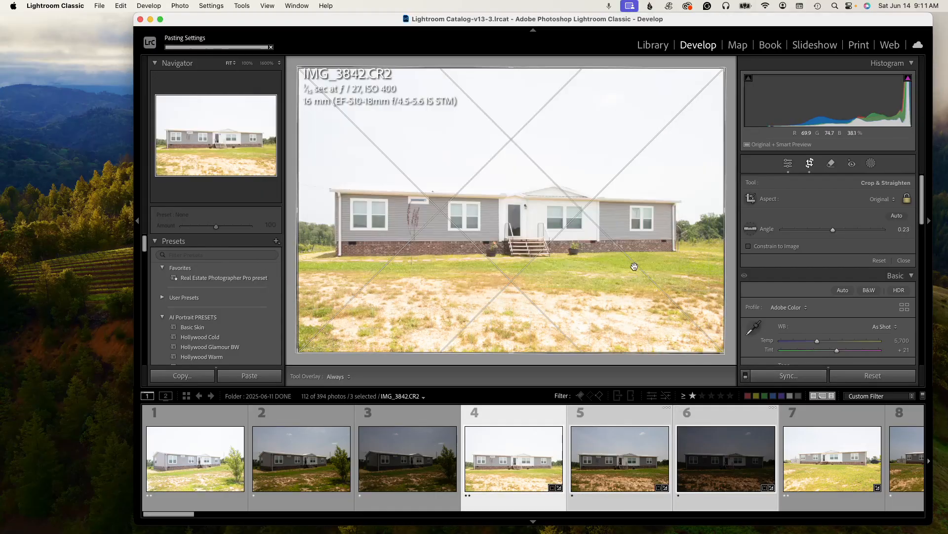
- Select living room photos 10 through 13 and review photo 13 in the crop view
left_click_drag(186, 519, 218, 519)
left_click(349, 465)
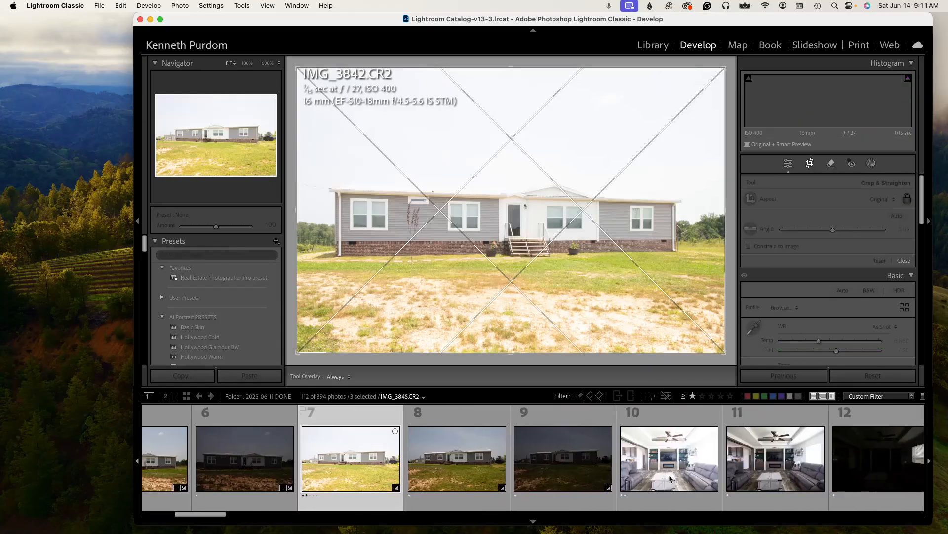
left_click(679, 473)
left_click(750, 481, "super")
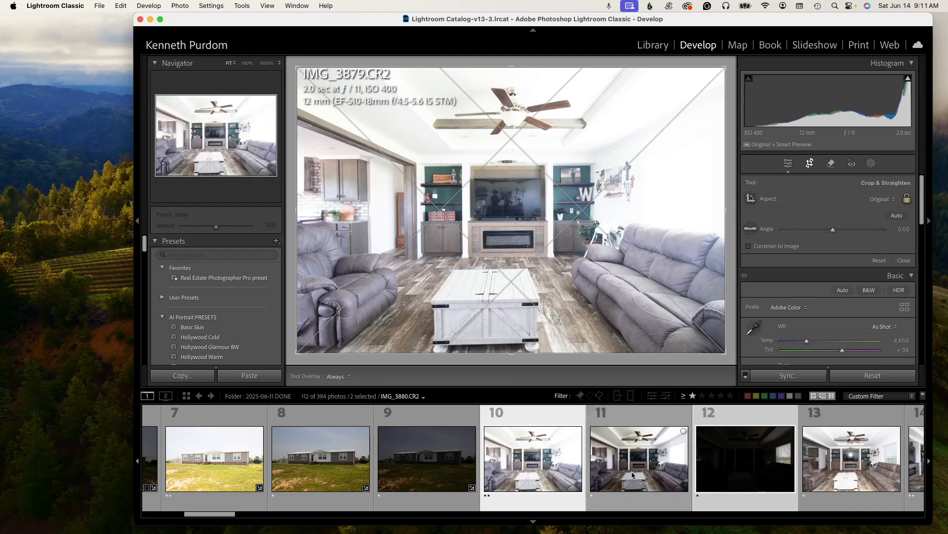
left_click(598, 476)
left_click(611, 479, "super")
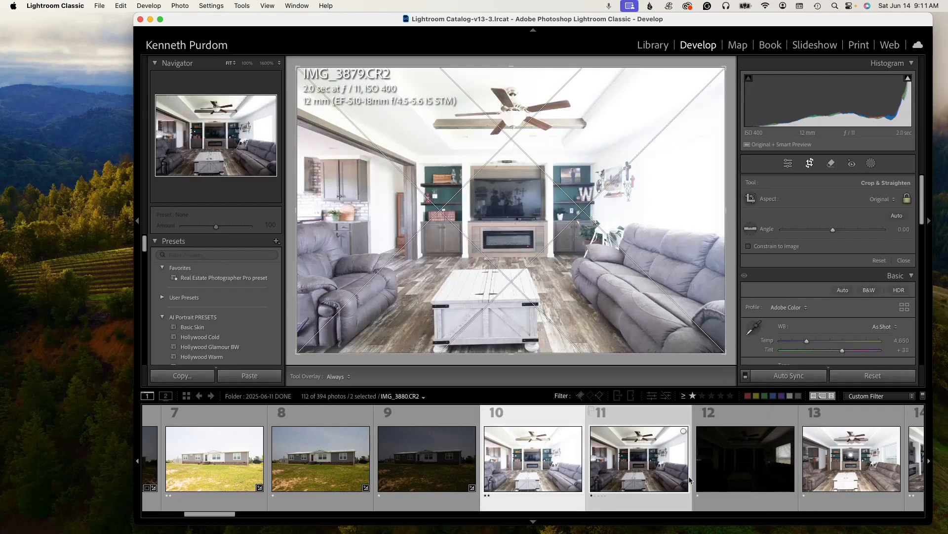
left_click(727, 480, "super")
left_click(846, 480, "super")
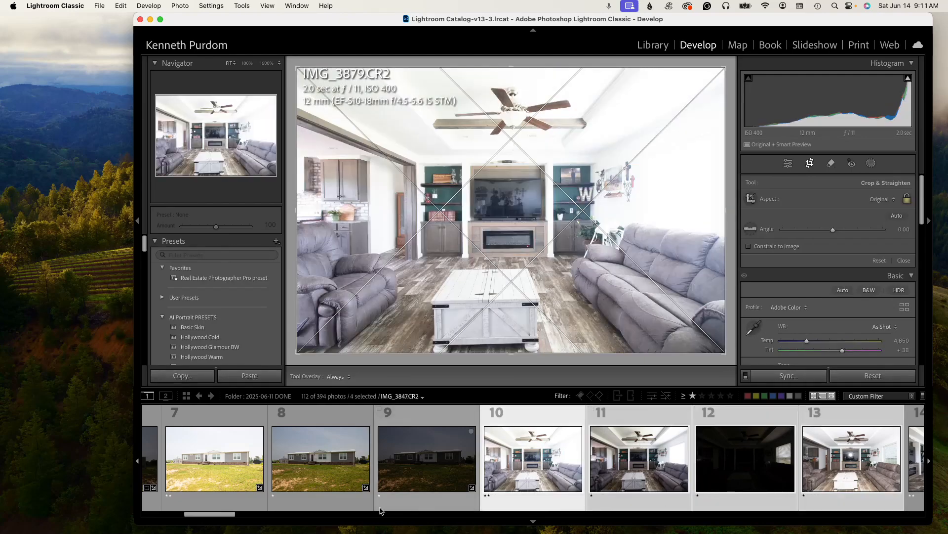
left_click_drag(222, 514, 244, 517)
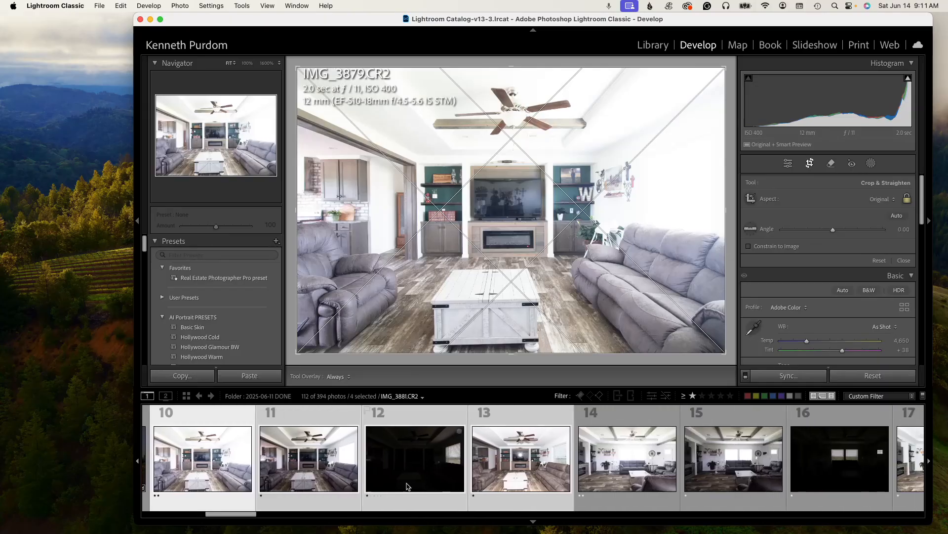
left_click(521, 460)
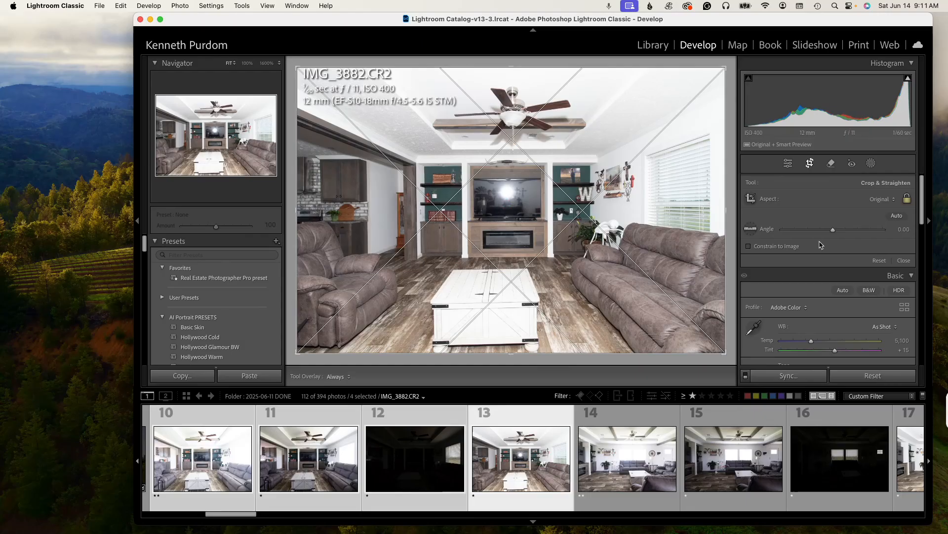
scroll(917, 237, "down", 4)
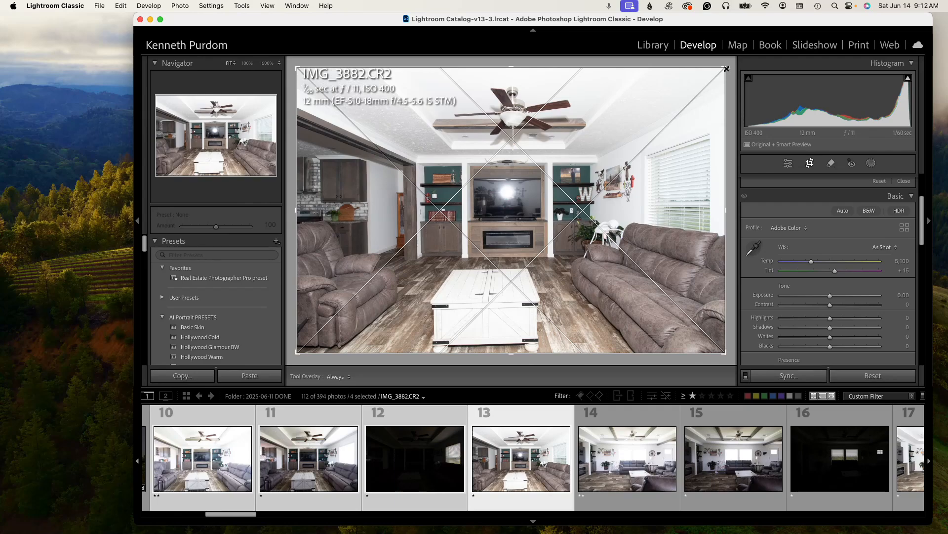
- Select living room photos 14 through 17 in the filmstrip
left_click_drag(234, 514, 253, 517)
left_click(345, 462)
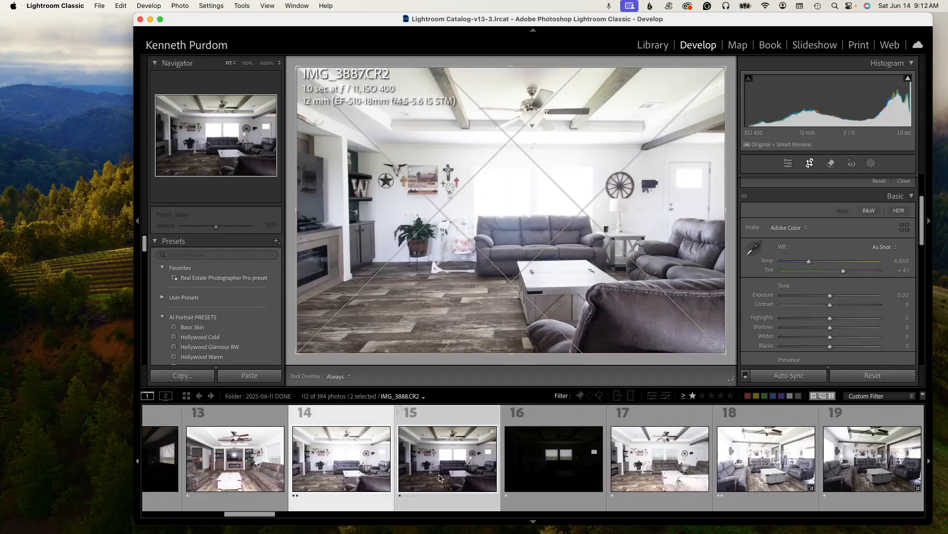
left_click(698, 436, "shift")
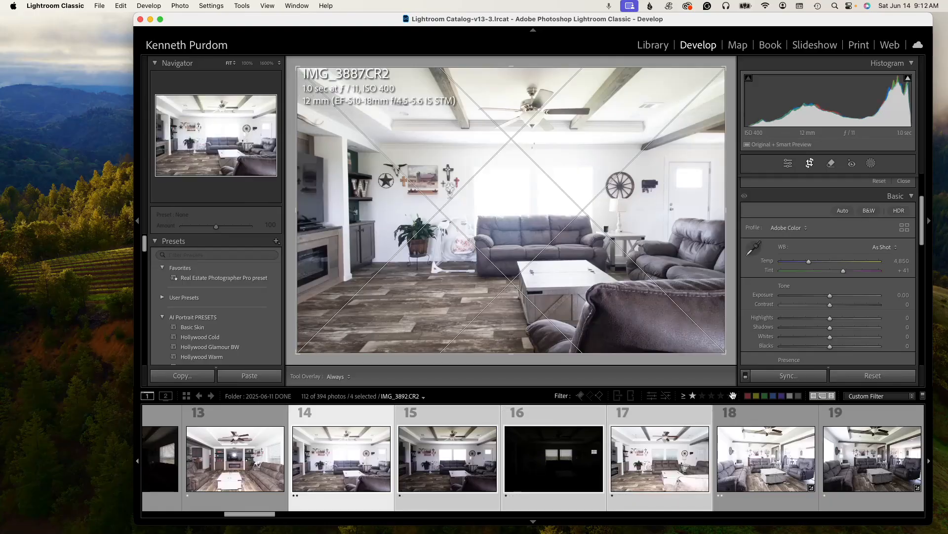
- Apply Auto Upright correction to living room photo 14 and adjust its crop
left_click_drag(923, 236, 920, 247)
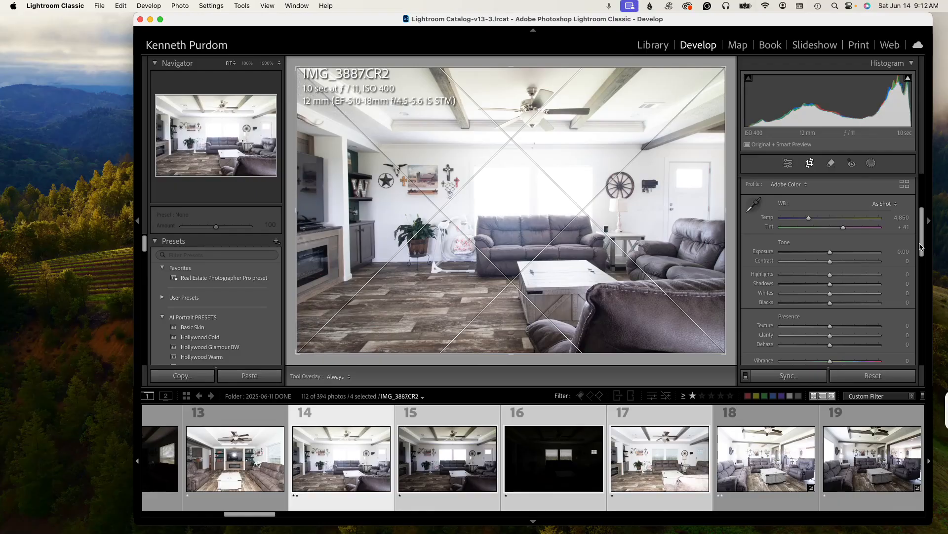
scroll(828, 289, "down", 15)
left_click(828, 281)
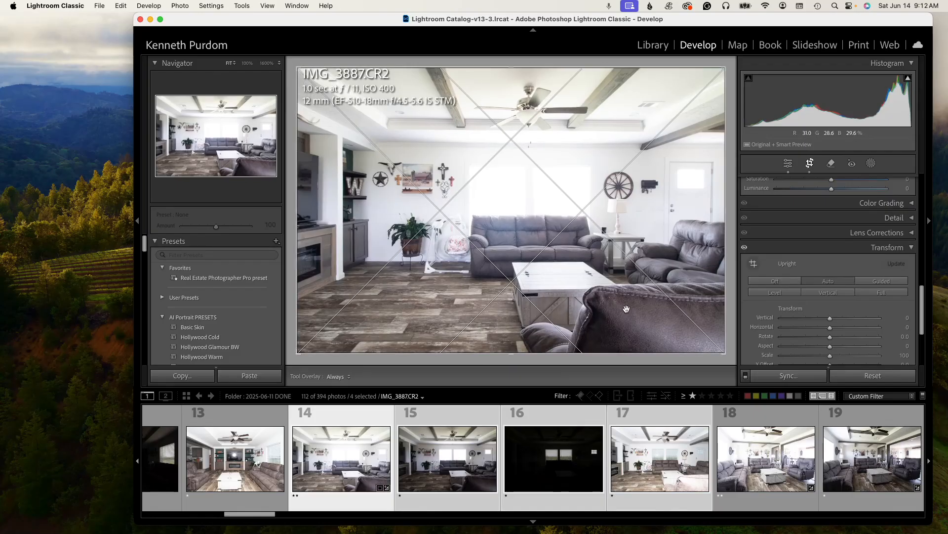
left_click_drag(507, 67, 507, 75)
left_click_drag(514, 131, 559, 128)
left_click_drag(715, 77, 714, 78)
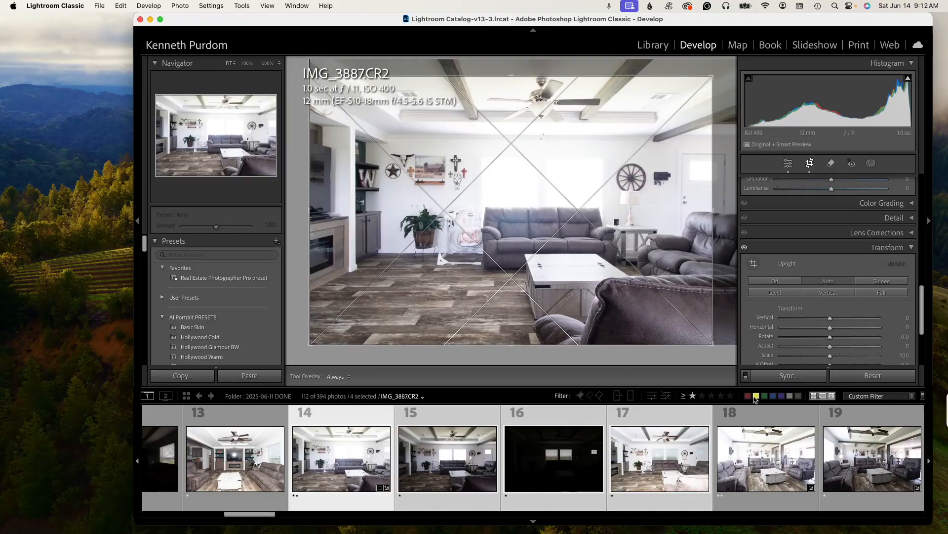
left_click(810, 163)
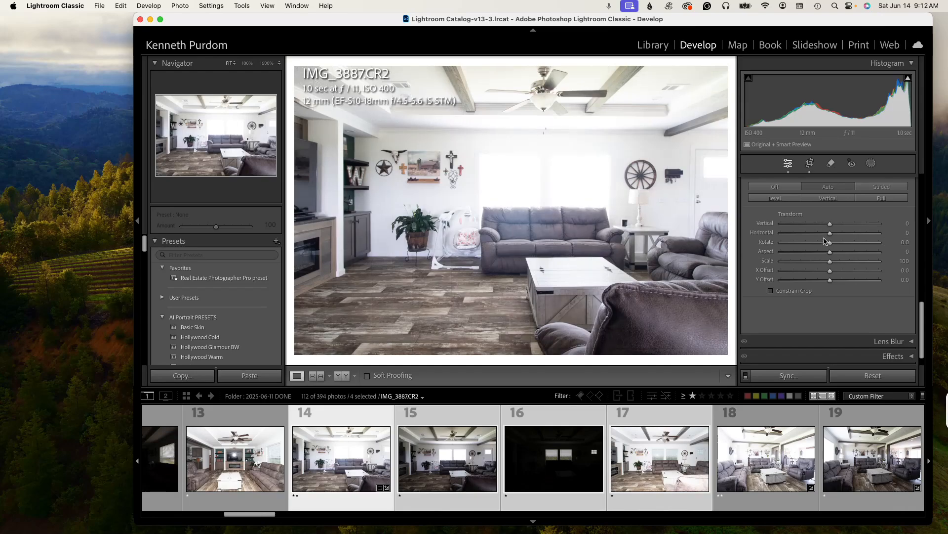
- Set the Vertical transform to +3 and sync the settings to the other selected living room photos
left_click_drag(830, 224, 832, 224)
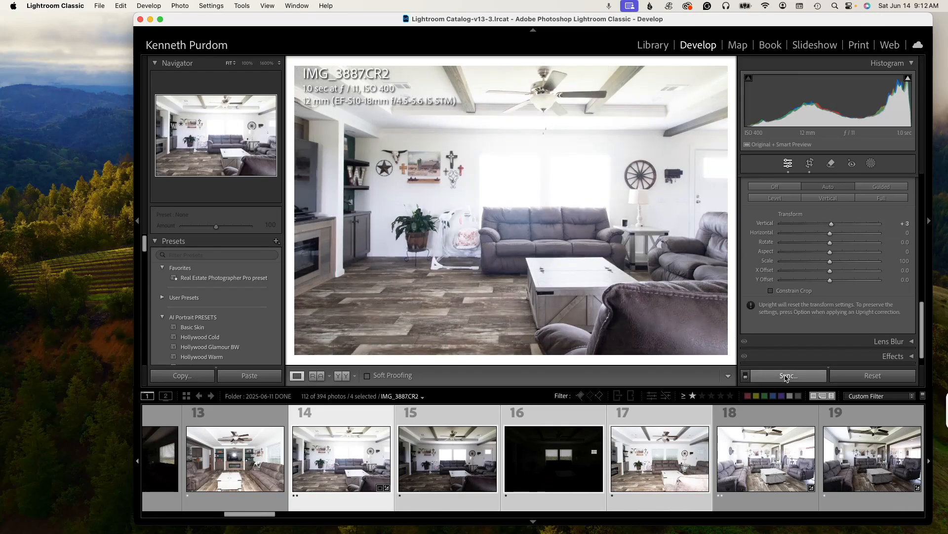
left_click(789, 375)
left_click(640, 267)
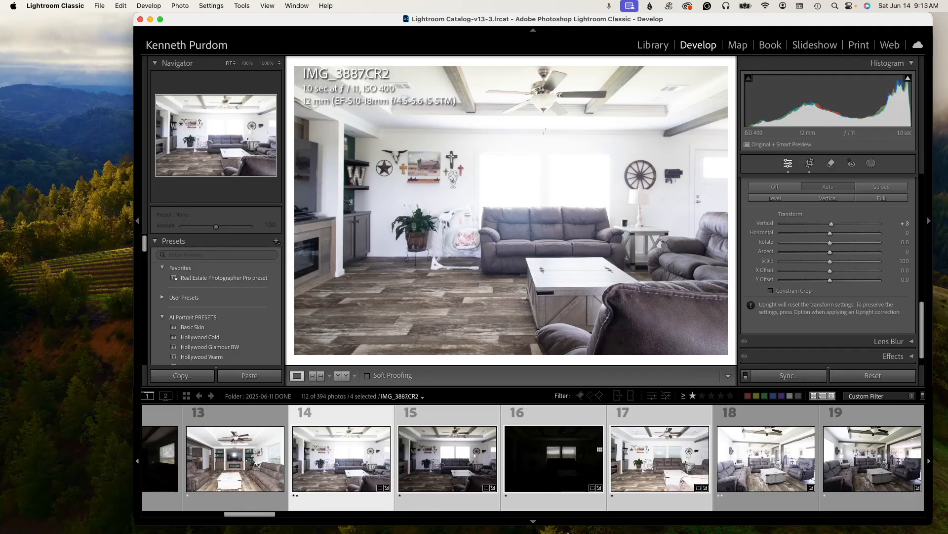
key("F11")
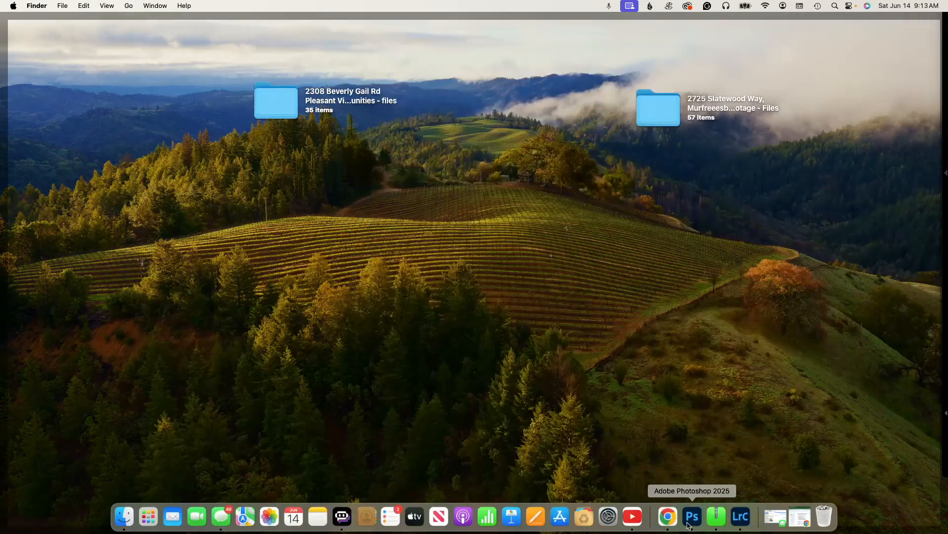
key("F11")
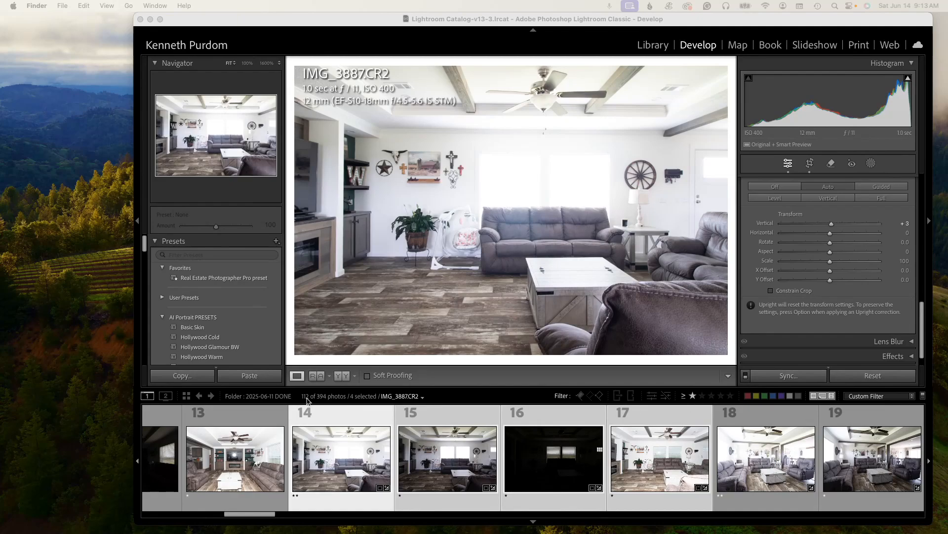
- Filter to photos rated one star and higher and select all of them in the Library grid
left_click(699, 396)
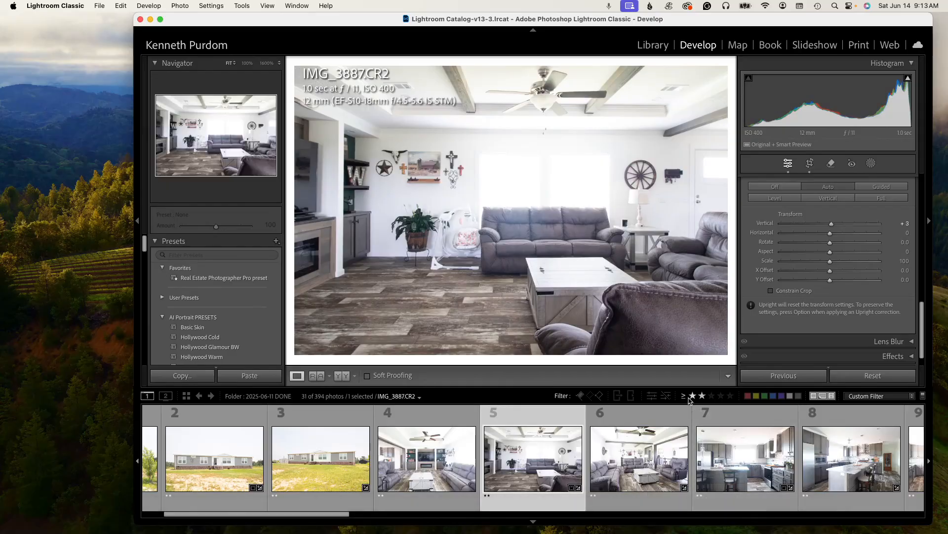
left_click(693, 397)
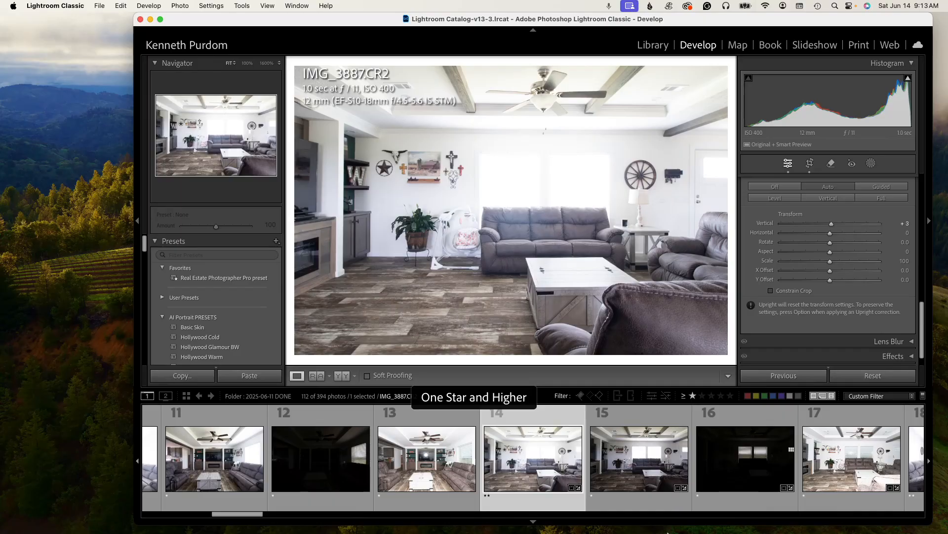
mouse_move(668, 531)
key("super+a")
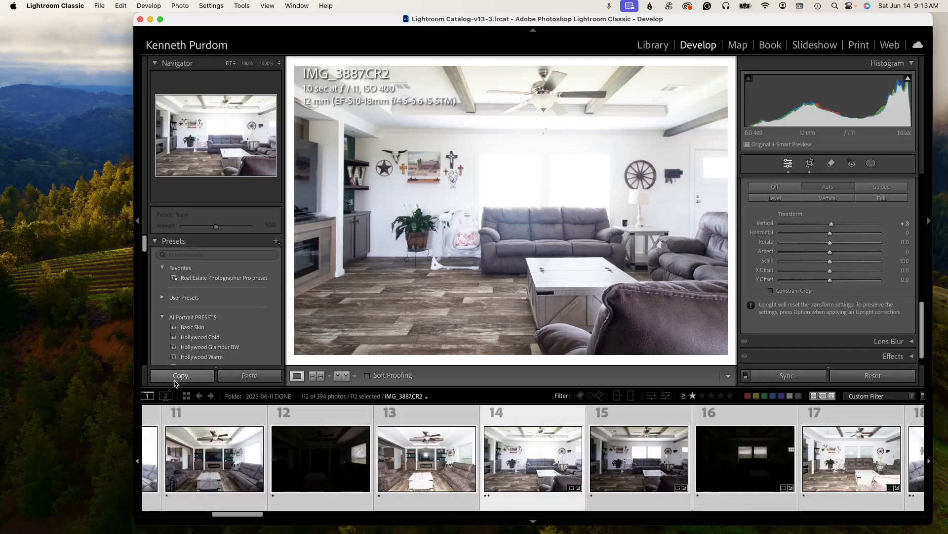
left_click(186, 395)
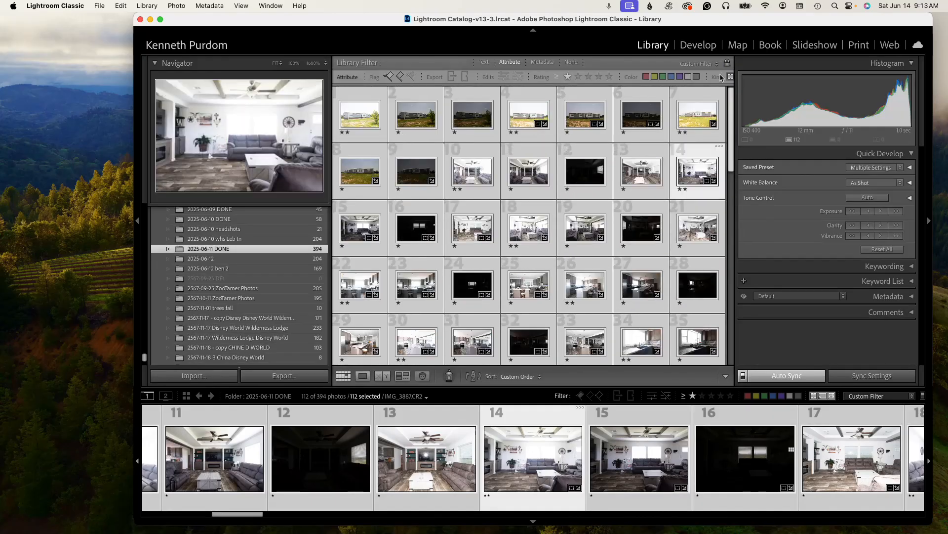
- Switch to the Google Docs notes and set the folder name's file count to 122
mouse_move(741, 529)
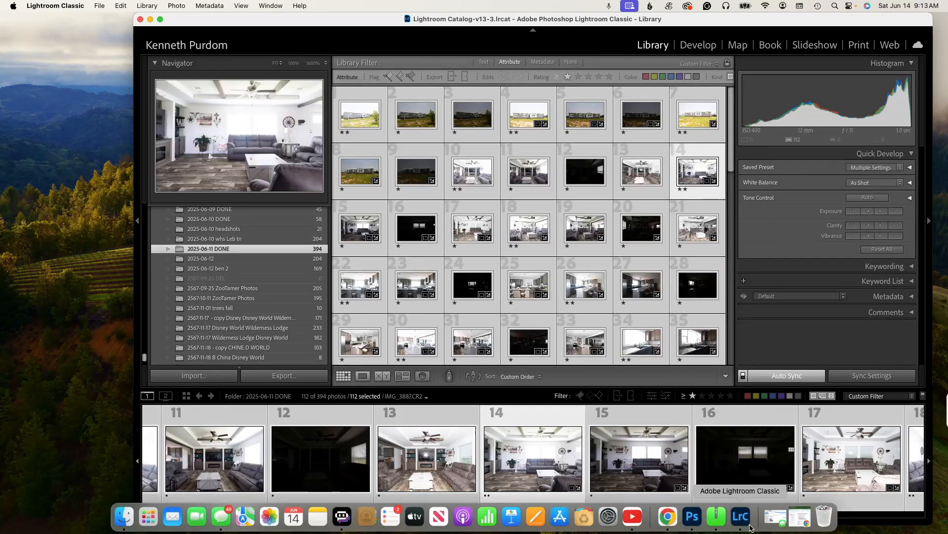
left_click(799, 517)
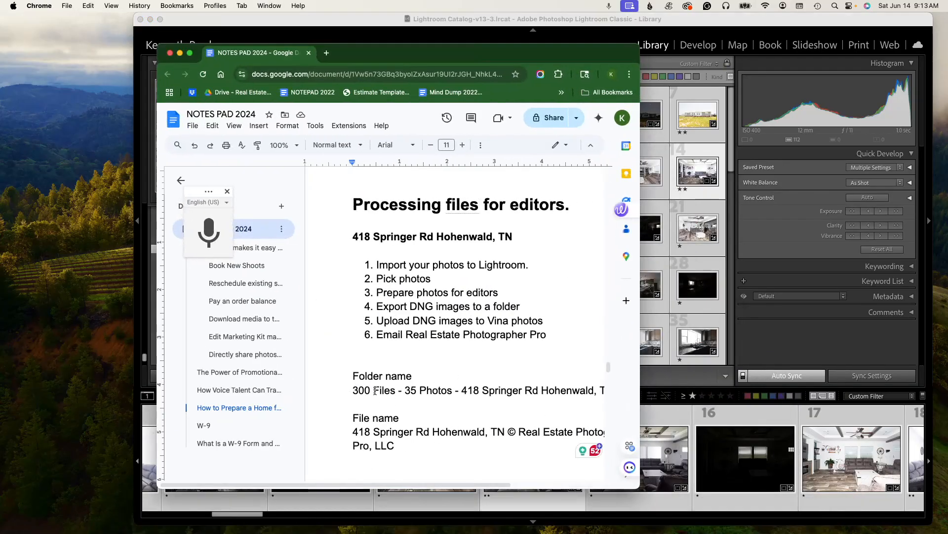
left_click_drag(372, 391, 352, 390)
type("122")
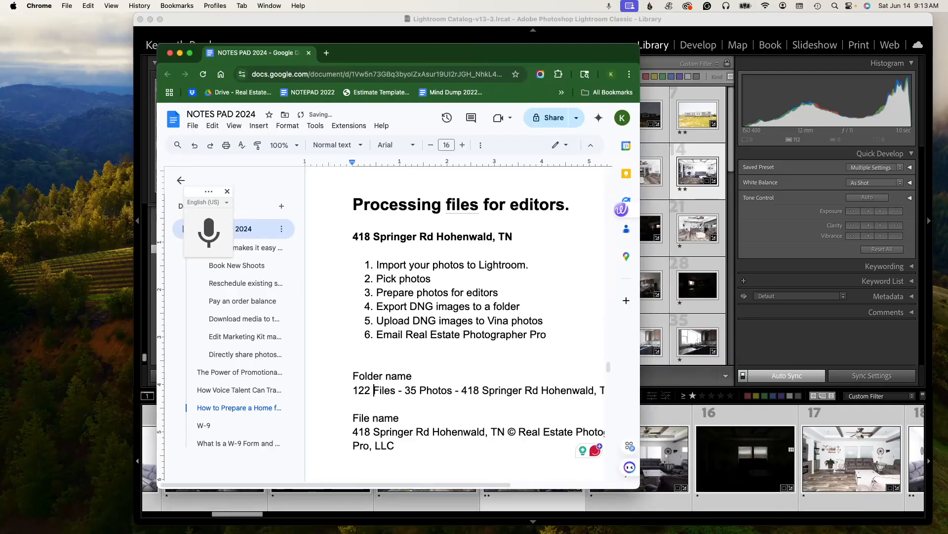
- Compare the folder's photo counts with the rating filter off and at one star and higher
left_click(728, 396)
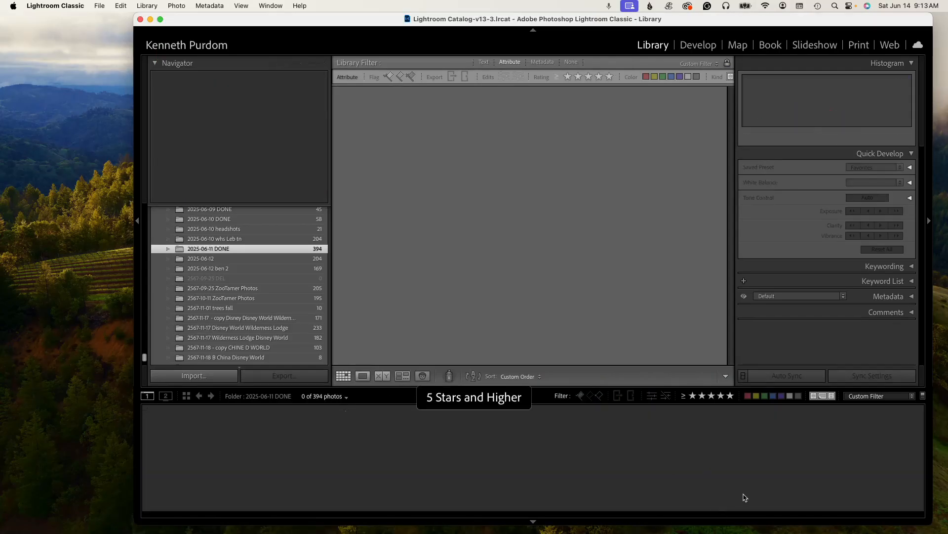
left_click(693, 395)
left_click(692, 395)
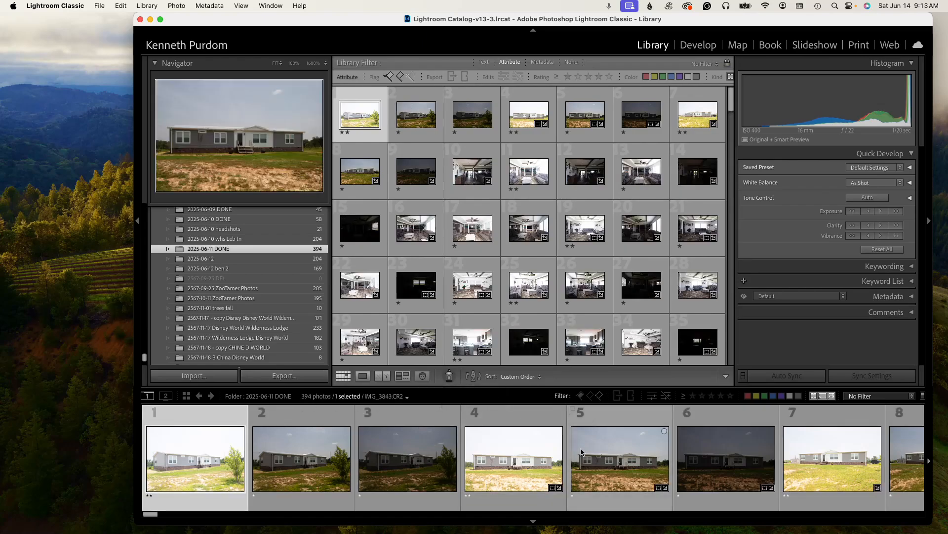
key("super+a")
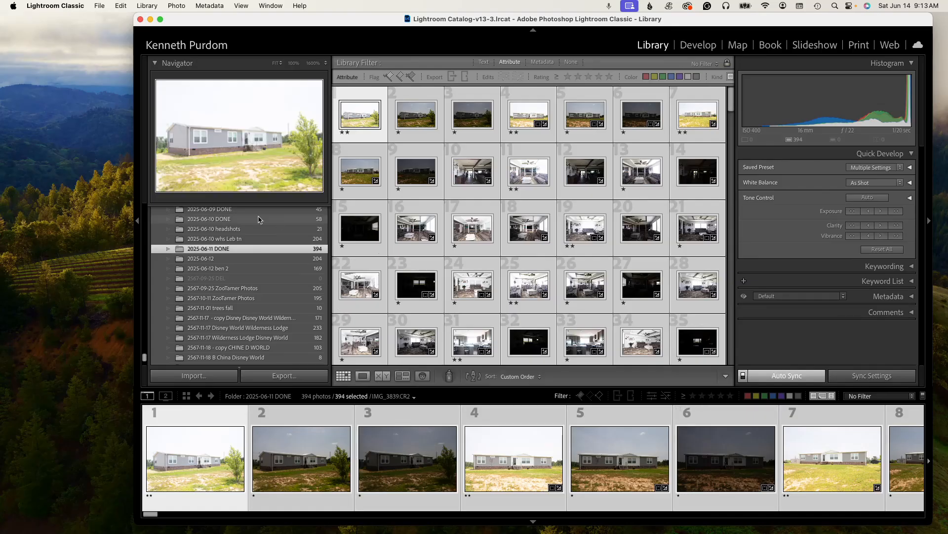
left_click(230, 239)
left_click(227, 249)
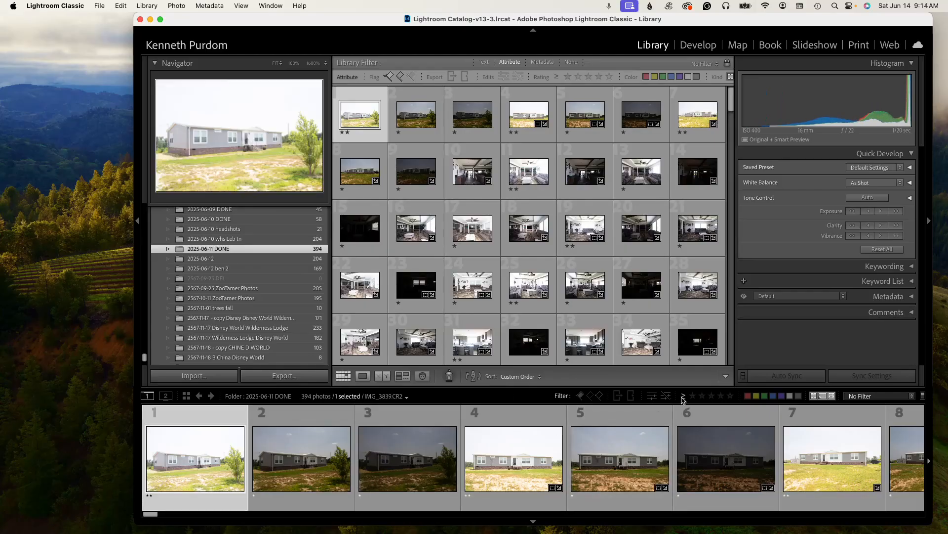
left_click(693, 395)
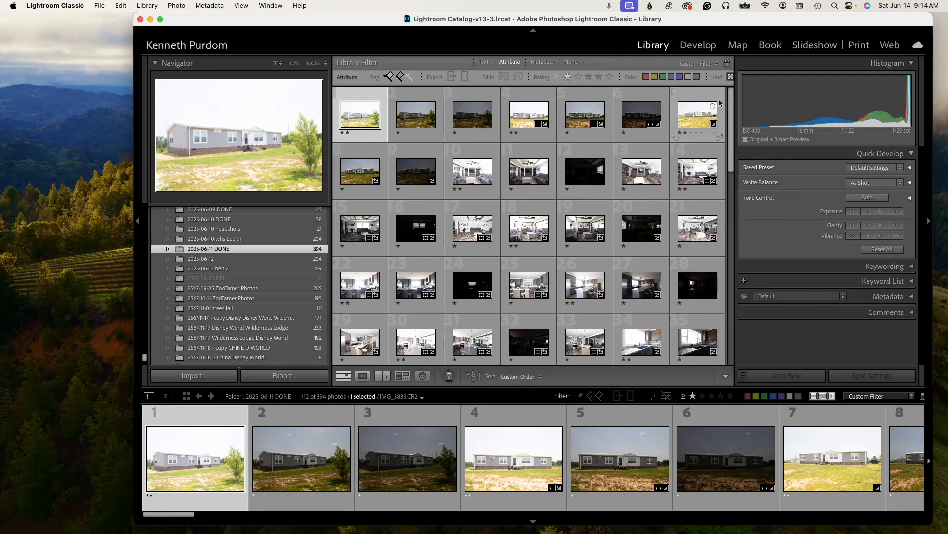
scroll(726, 180, "down", 5)
scroll(725, 180, "up", 5)
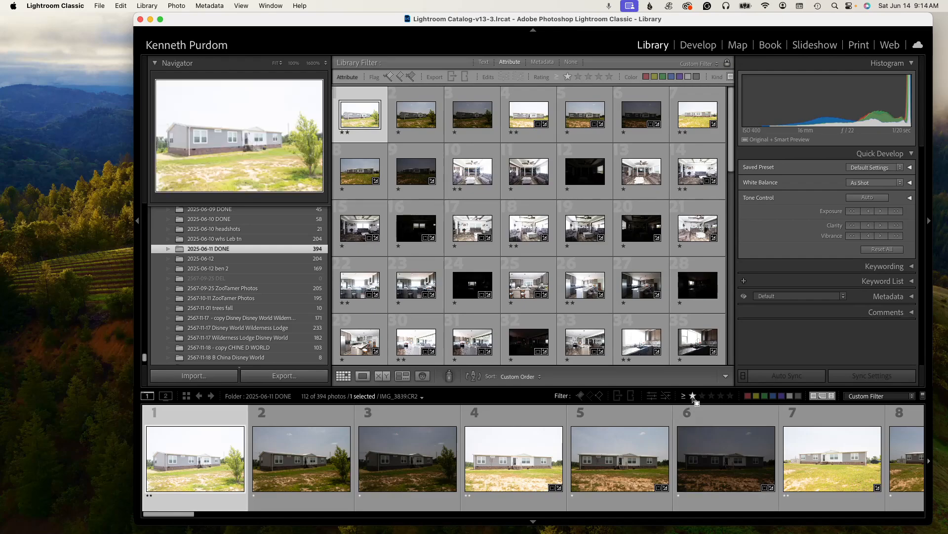
key("super+a")
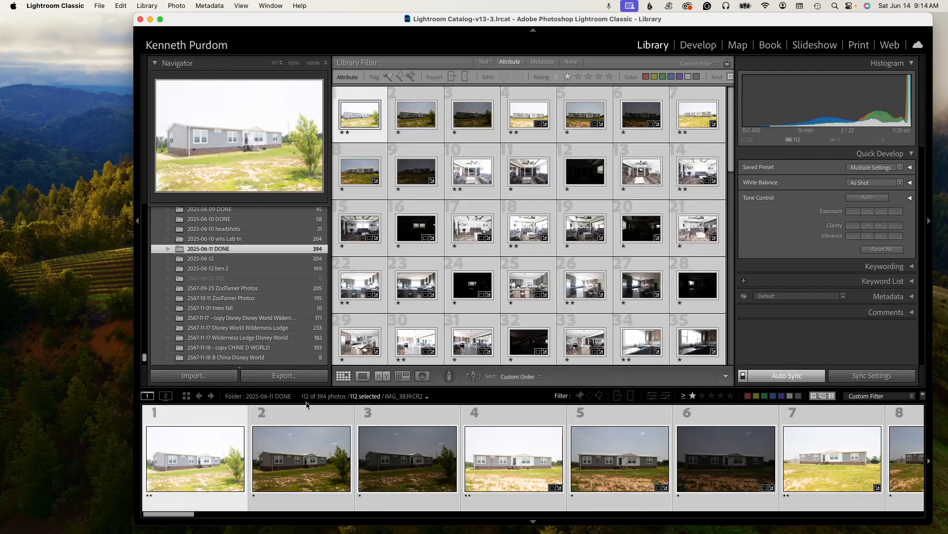
- Set the folder name's file count to 112 in the notes document
mouse_move(492, 532)
left_click(784, 516)
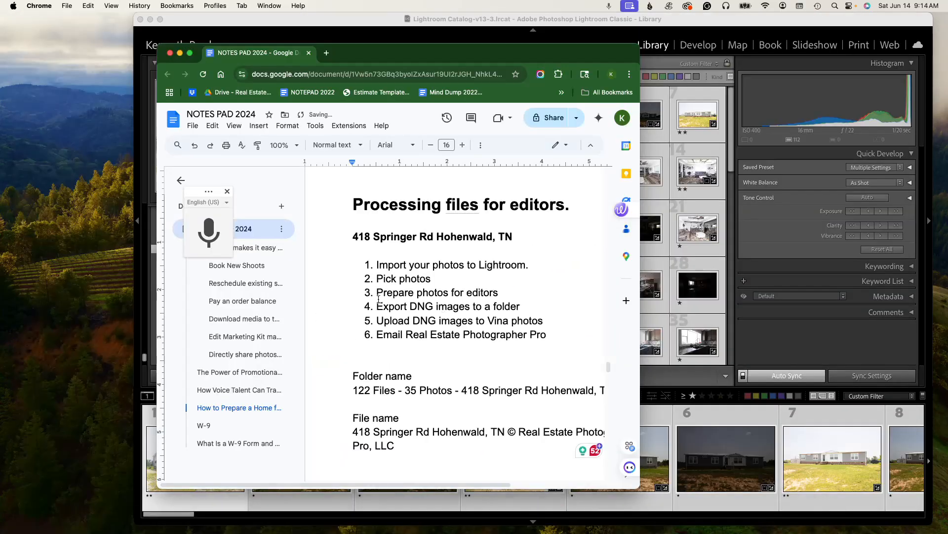
left_click(375, 384)
key("BackSpace")
key("BackSpace")
key("BackSpace")
type("112")
- Change the folder name's photo count to 32
left_click(416, 390)
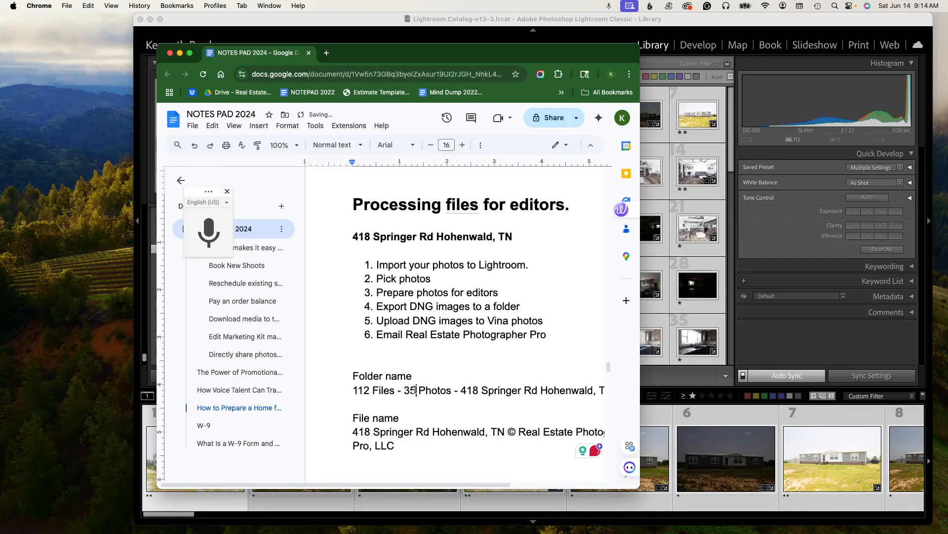
key("BackSpace")
key("BackSpace")
type("2")
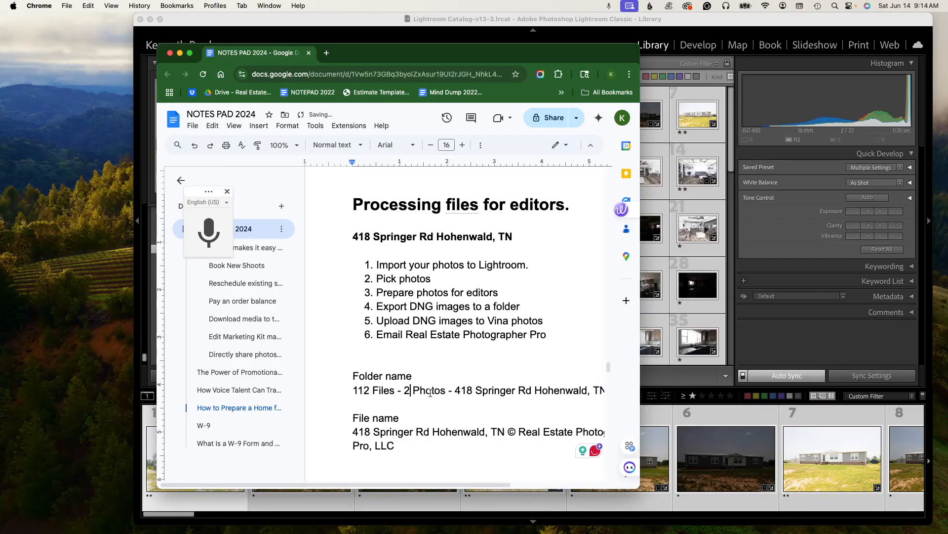
type("32")
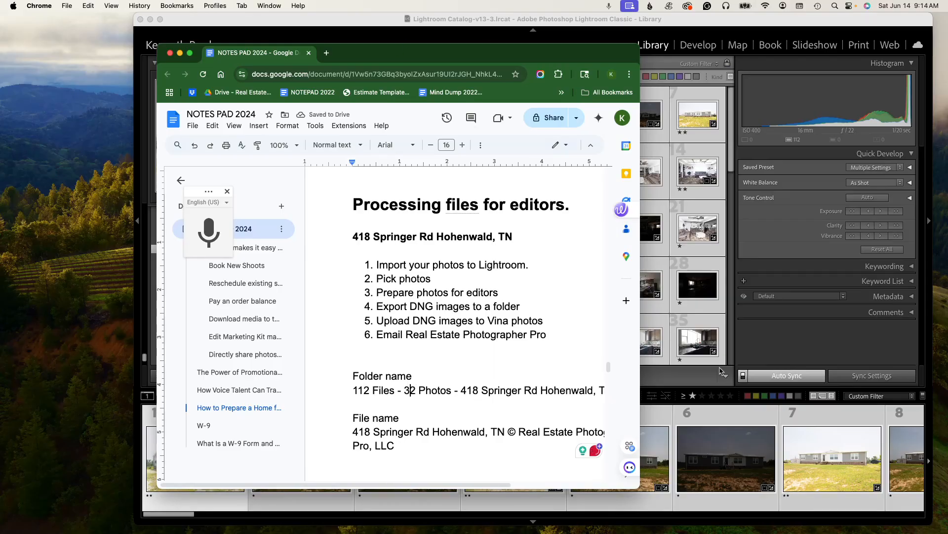
- Filter Lightroom to two stars and higher, then set the folder name's photo count to 31
left_click(696, 382)
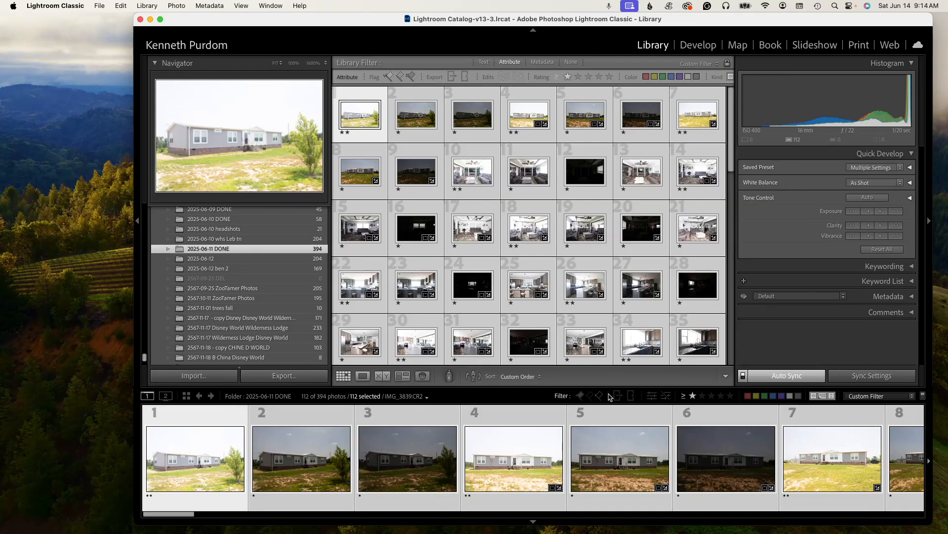
left_click(703, 396)
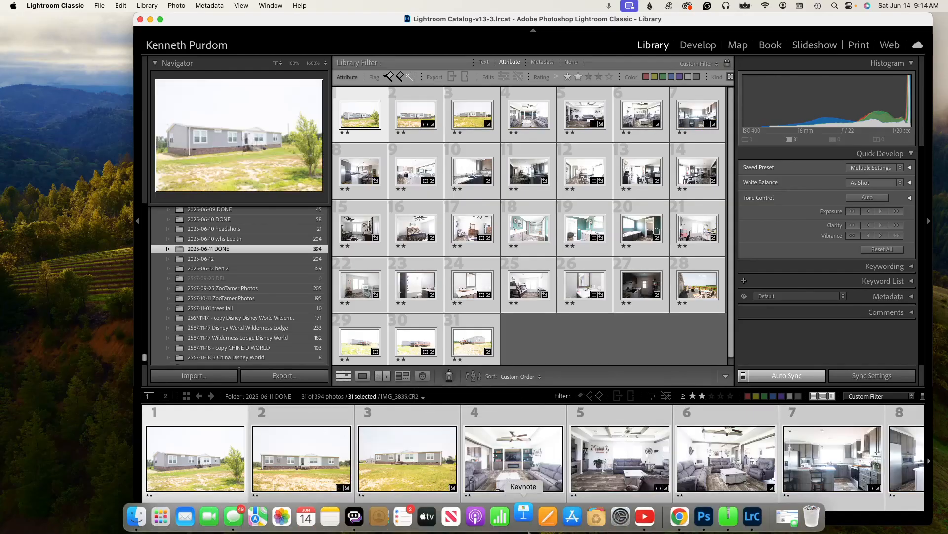
left_click(684, 523)
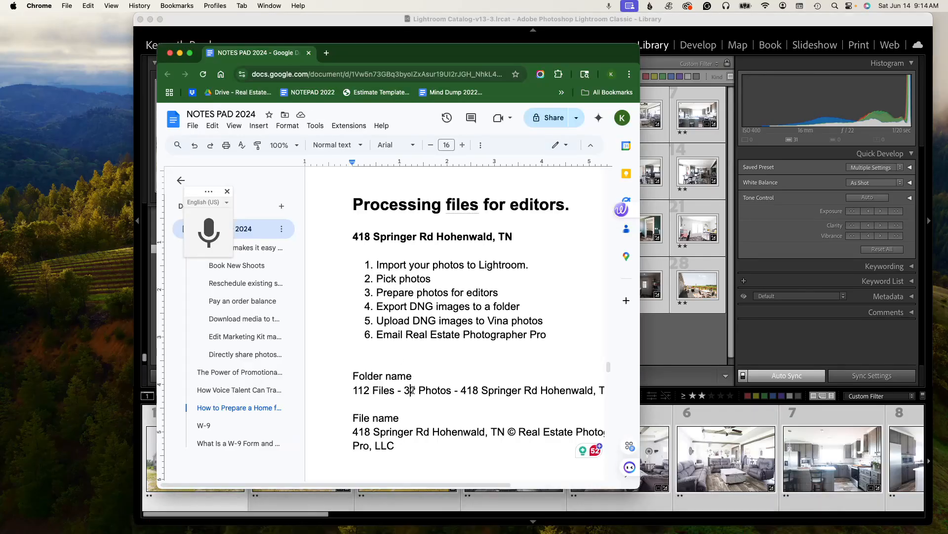
key("BackSpace")
type("1")
- Copy the folder name line from the notes and create a new desktop folder named with it
left_click_drag(352, 390, 455, 391)
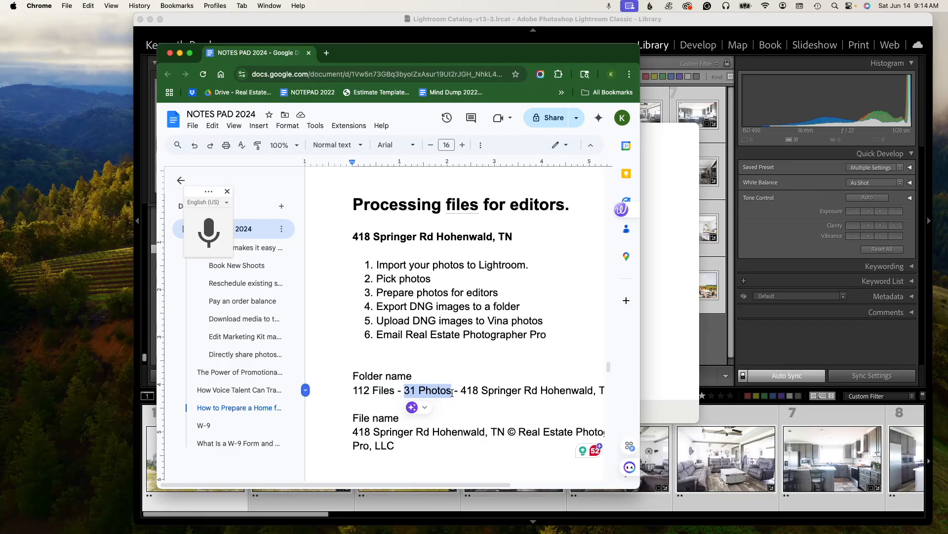
left_click_drag(461, 391, 585, 391)
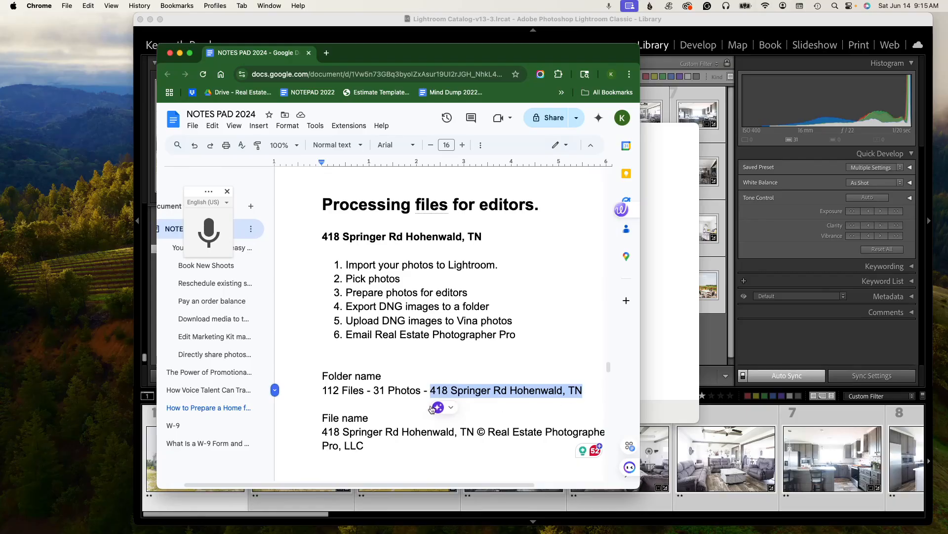
left_click(583, 391)
left_click_drag(584, 390, 301, 390)
key("super+c")
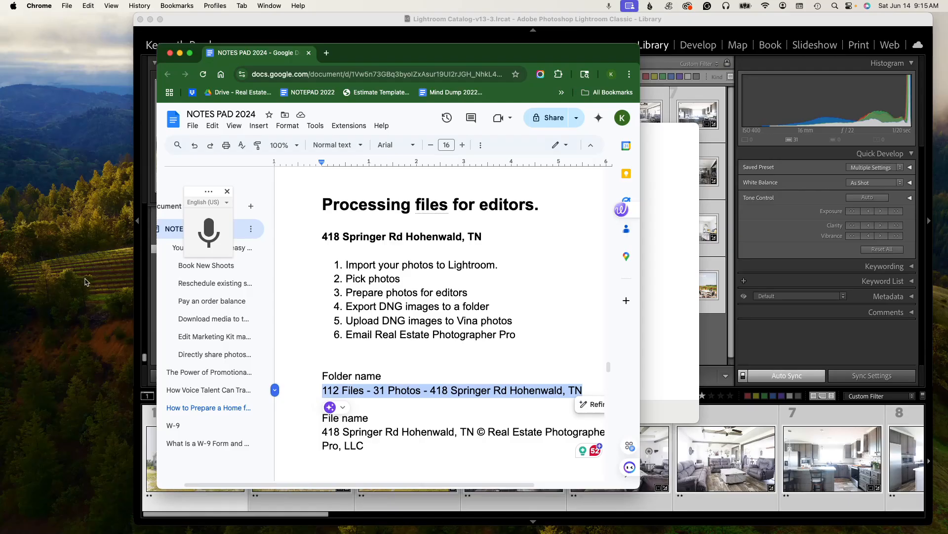
left_click(85, 279)
right_click(85, 279)
left_click(98, 285)
key("super+v")
left_click(225, 376)
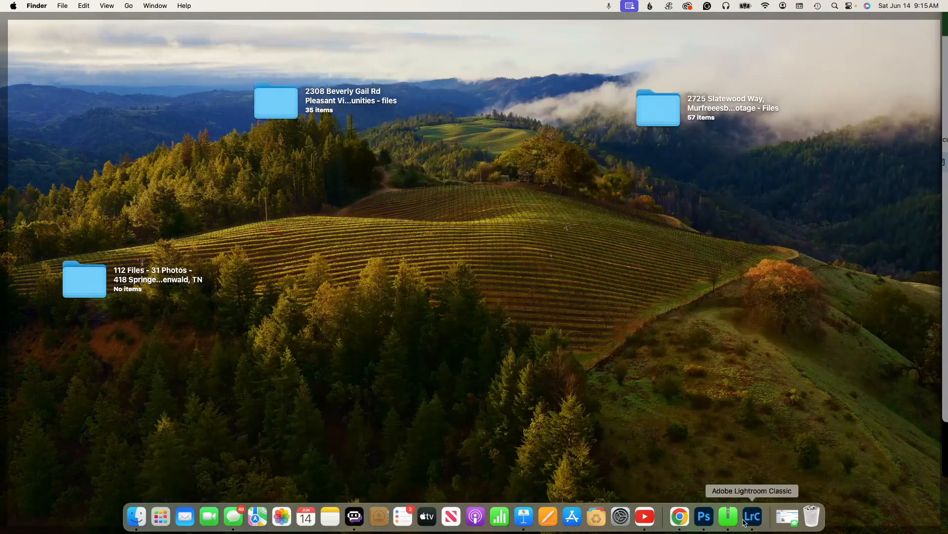
- Return to Lightroom, widen the rating filter to one star and higher, and select all shown photos
left_click(752, 518)
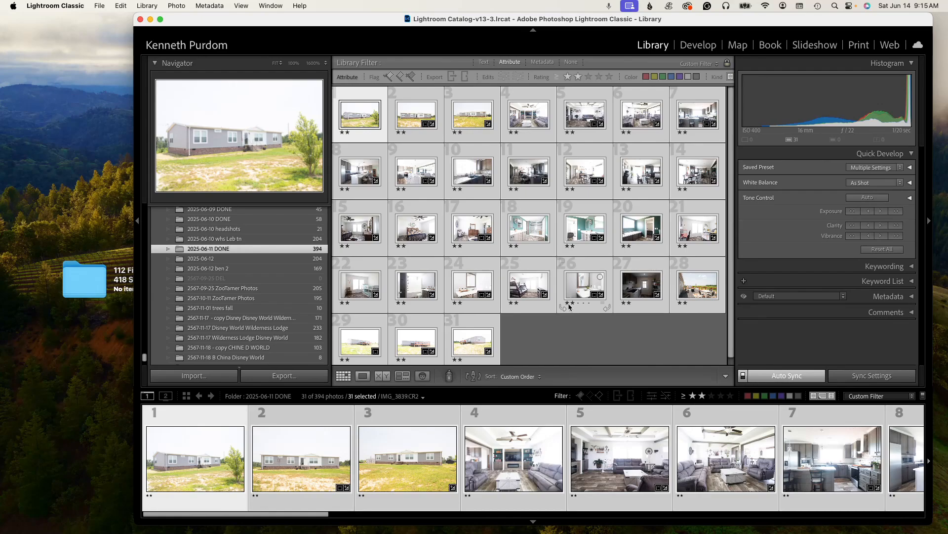
left_click(693, 395)
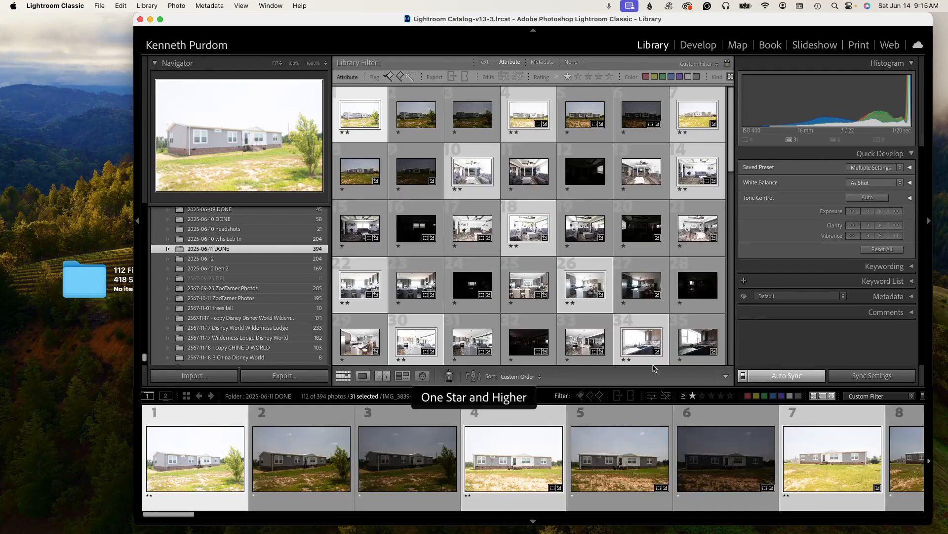
key("super+a")
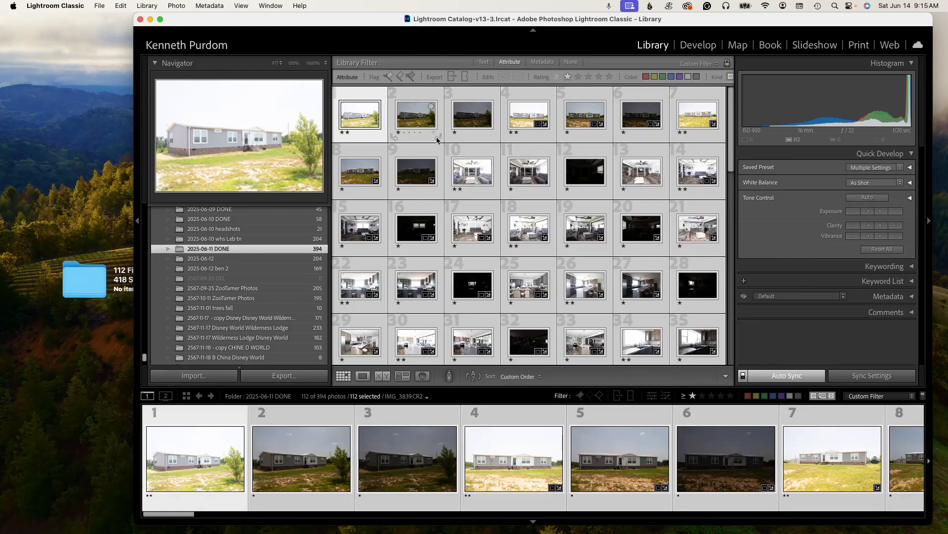
mouse_move(732, 137)
left_mouse_down()
mouse_move(732, 319)
mouse_move(731, 131)
left_mouse_up()
- Open the Export dialog and set the destination to the newly created 112 Files - 31 Photos desktop folder for the property
left_click(100, 6)
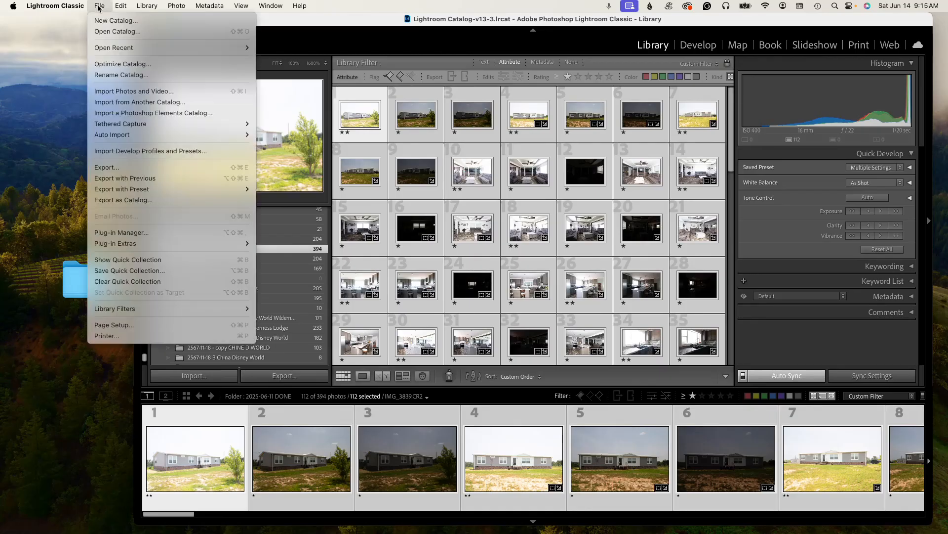
left_click(107, 168)
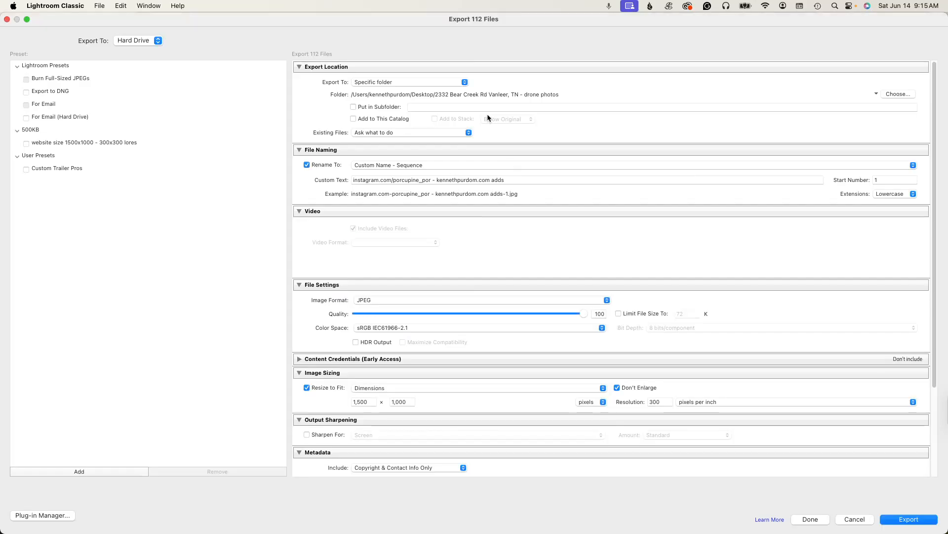
left_click(896, 97)
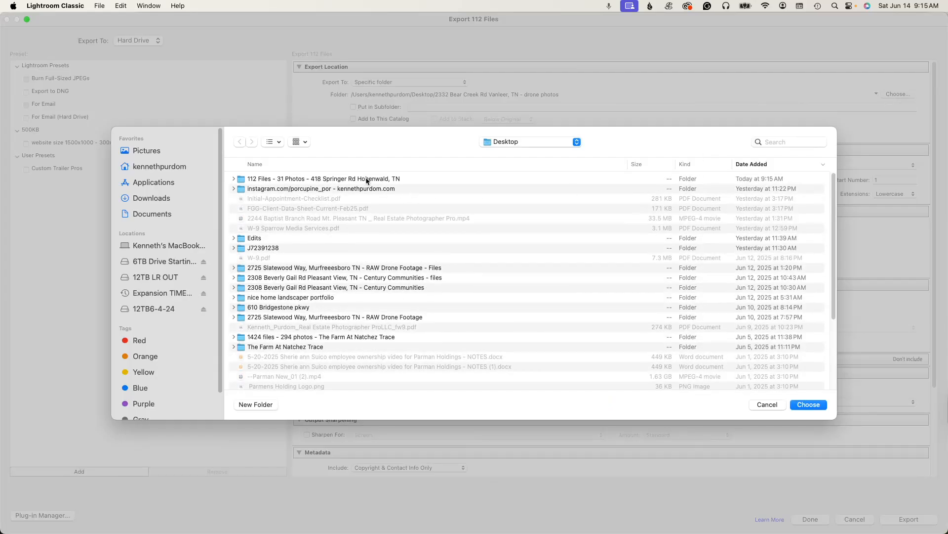
left_click(368, 179)
left_click(809, 404)
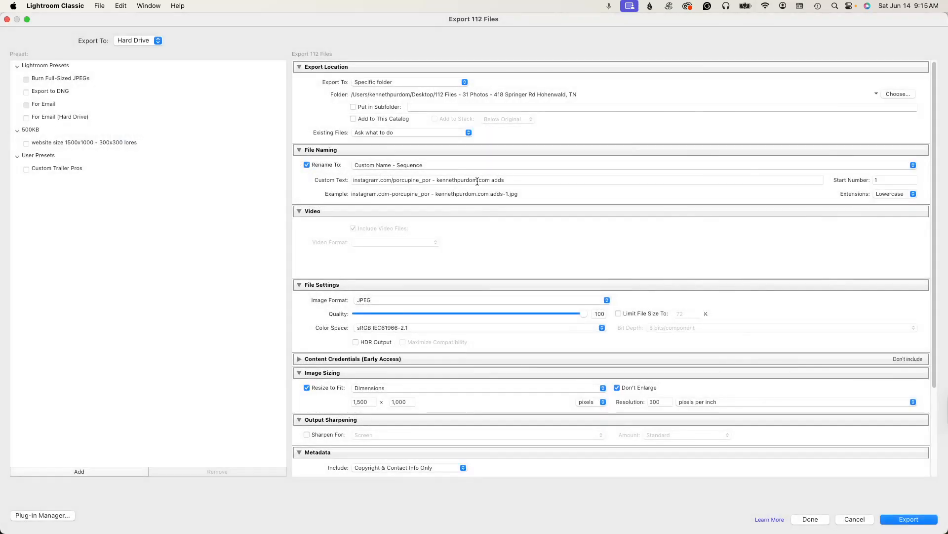
triple_click(482, 180)
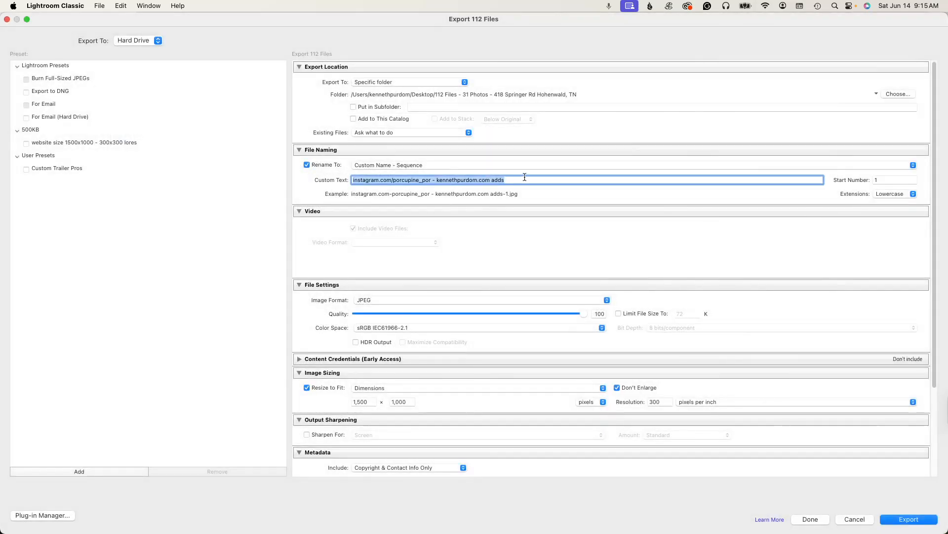
key("super+v")
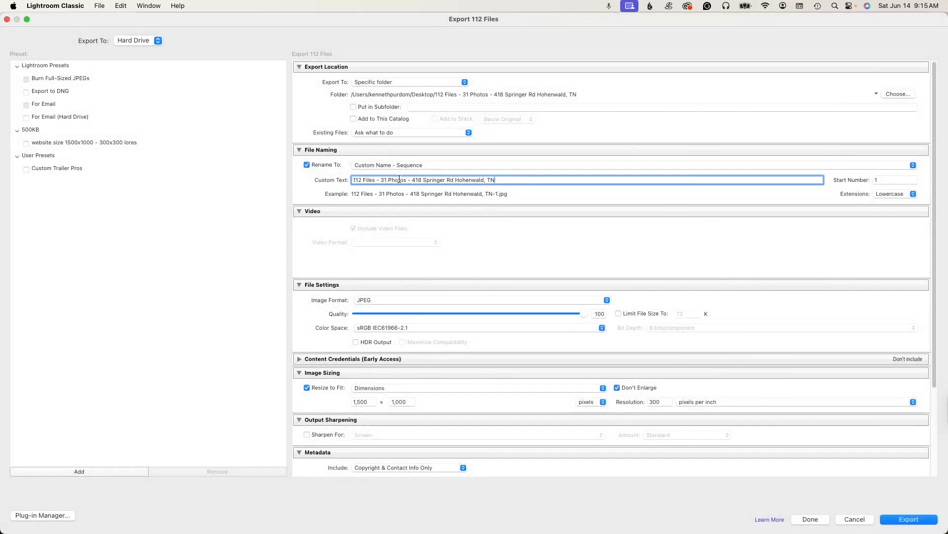
left_click_drag(412, 180, 268, 185)
key("BackSpace")
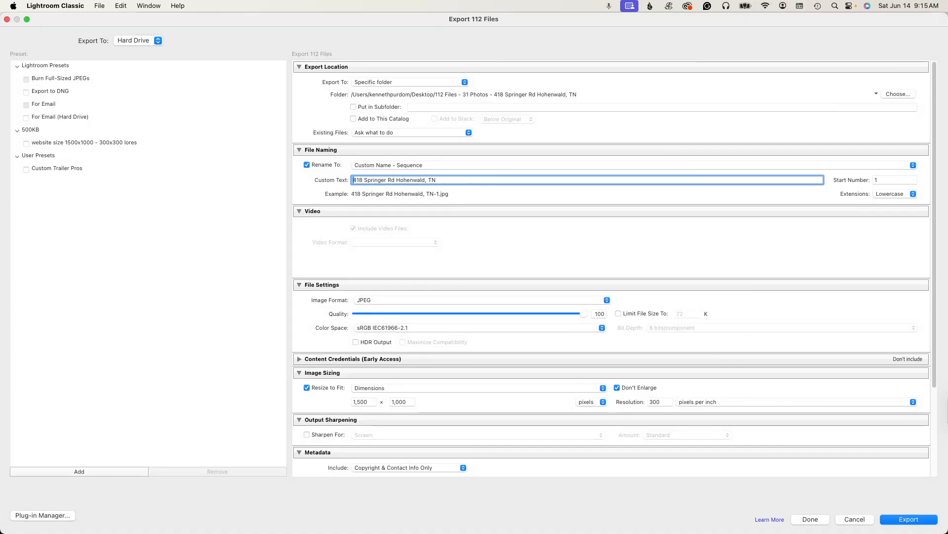
left_click(7, 19)
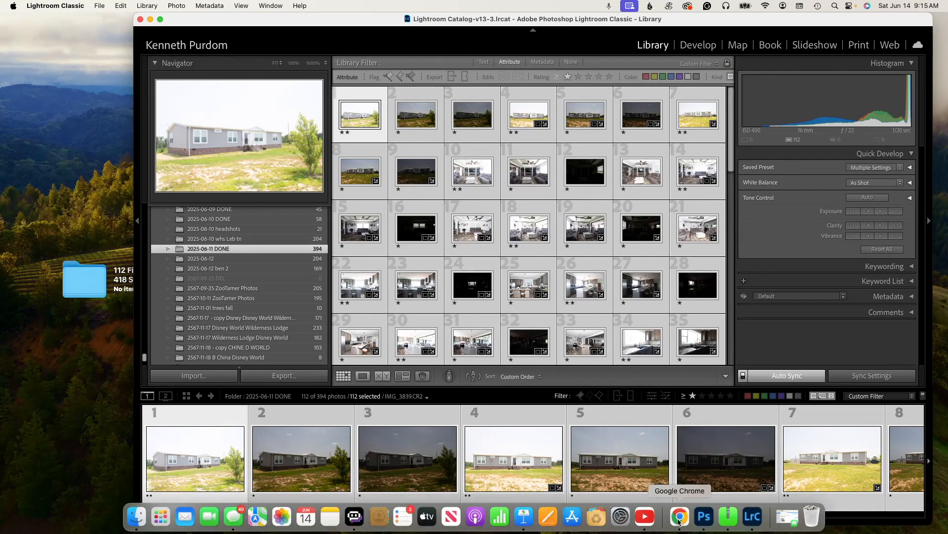
- Copy the file name line from the notes document in Chrome, then minimise the browser window
left_click(679, 519)
left_click(343, 407)
left_click(361, 444)
left_click_drag(366, 445, 318, 436)
key("super+c")
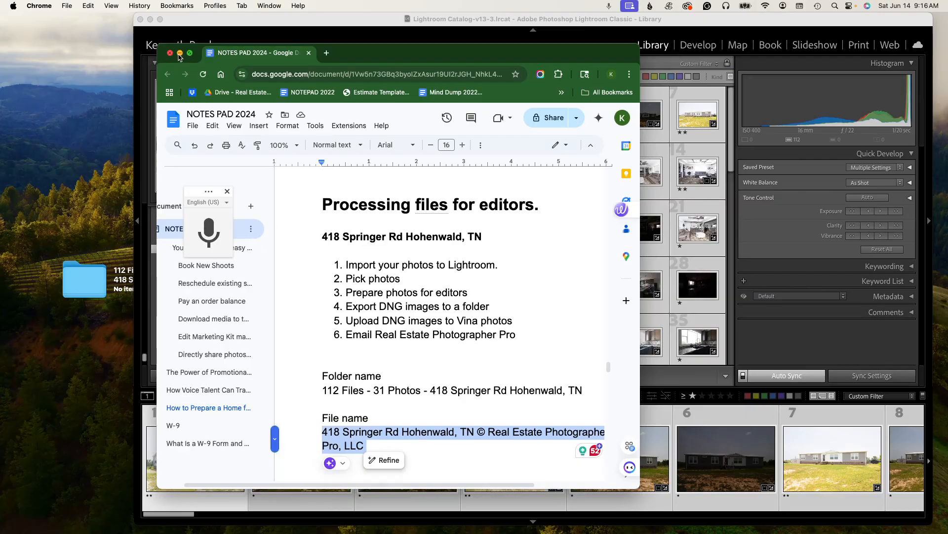
left_click(180, 54)
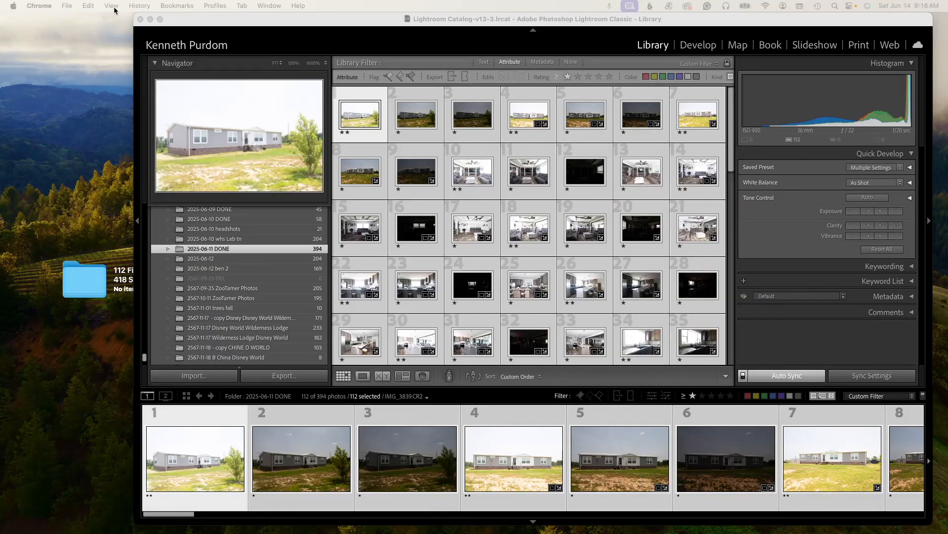
- Reopen the Export dialog and choose the 112 Files - 31 Photos desktop folder again as the destination
left_click(67, 5)
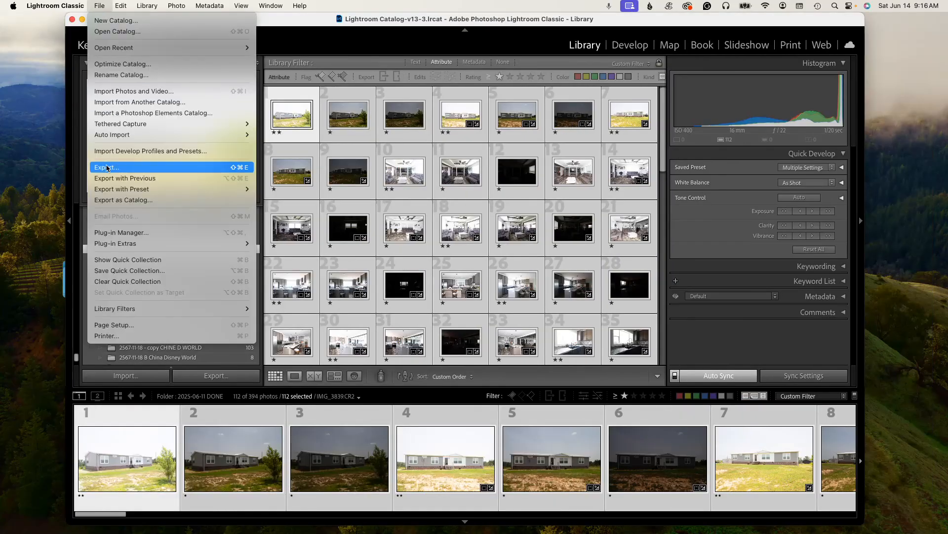
left_click(107, 168)
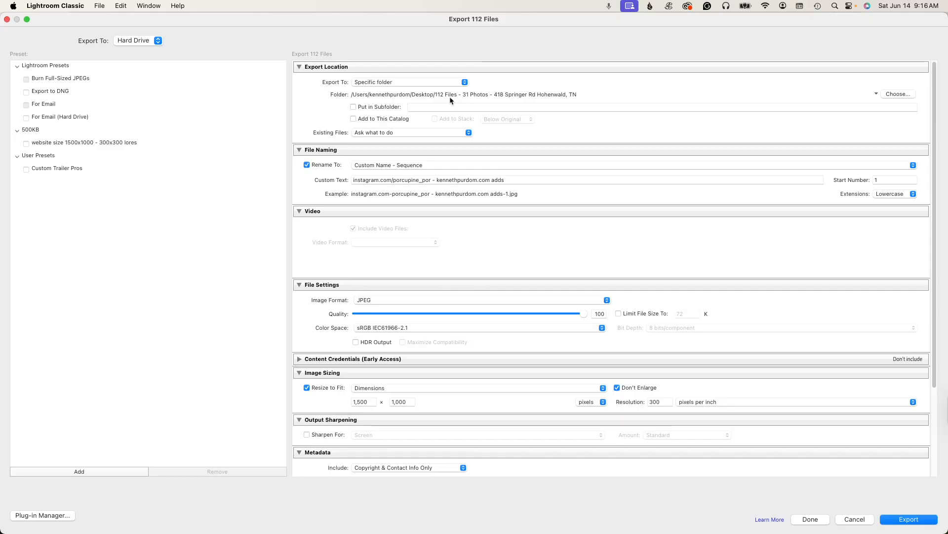
left_click(894, 93)
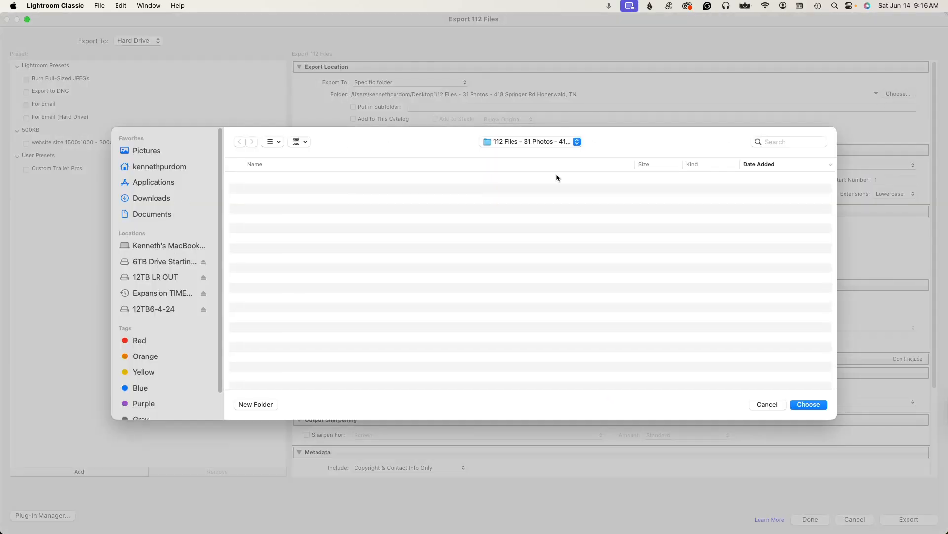
left_click(577, 142)
left_click(517, 153)
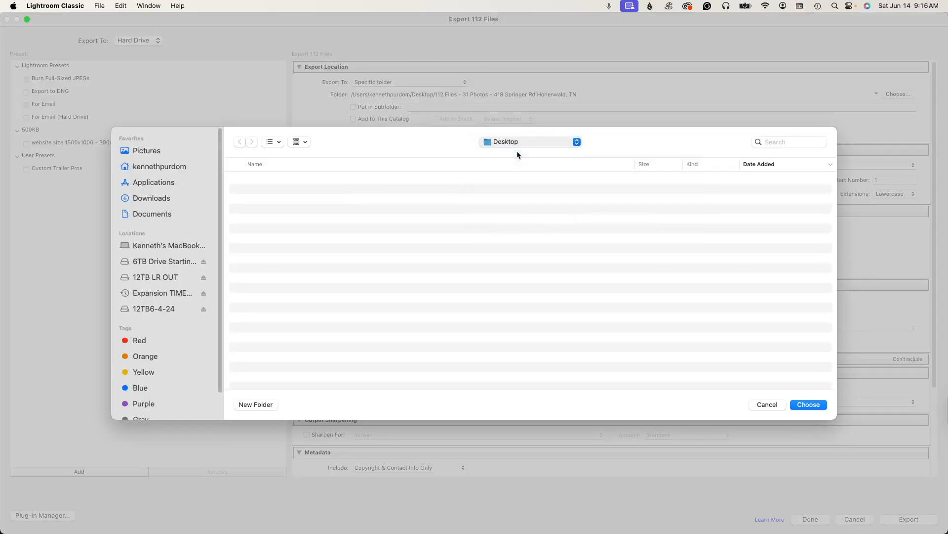
left_click(349, 180)
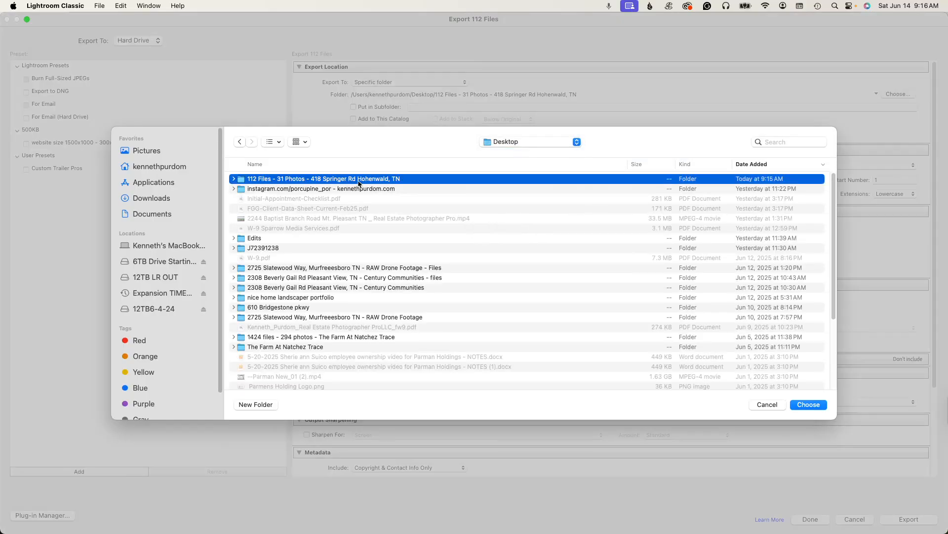
key("Return")
- Set the custom file name text to the property address followed by © Real Estate Photographer Pro, LLC
triple_click(427, 180)
key("super+v")
left_click_drag(440, 179, 318, 180)
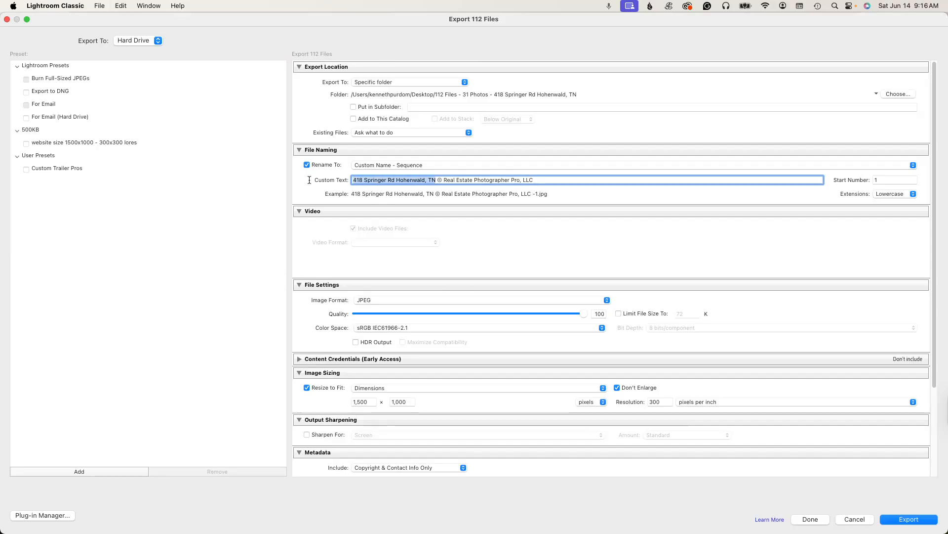
left_click_drag(438, 180, 570, 179)
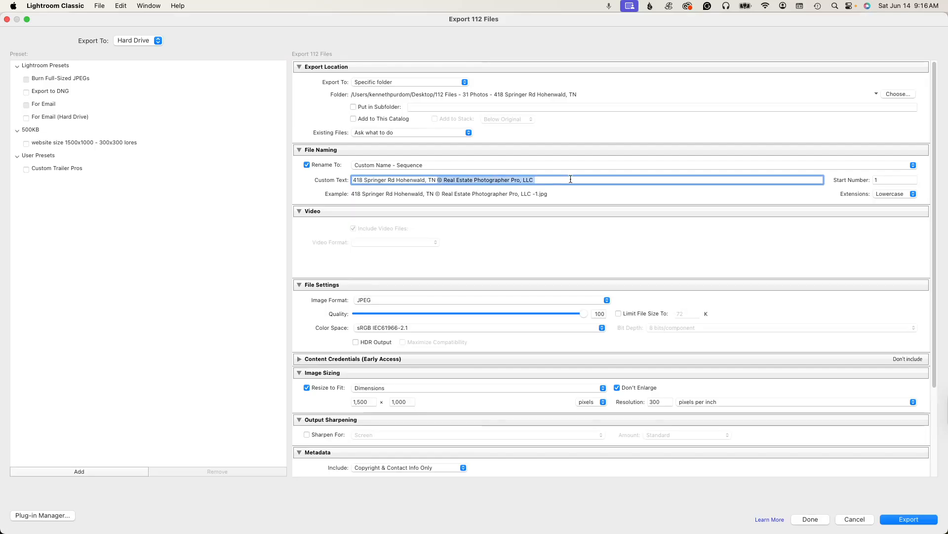
- Set the image format to DNG with a Full Size JPEG preview and start the export
left_click(543, 300)
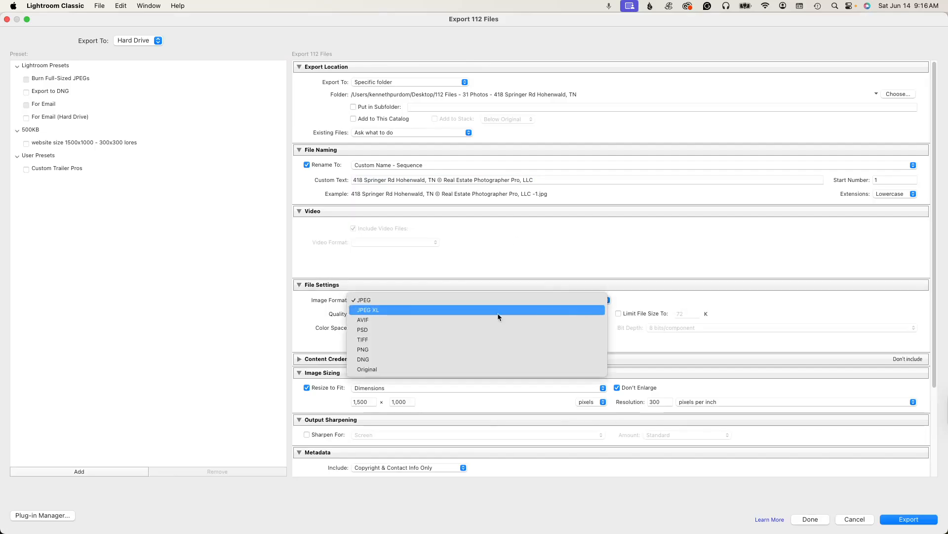
left_click(405, 361)
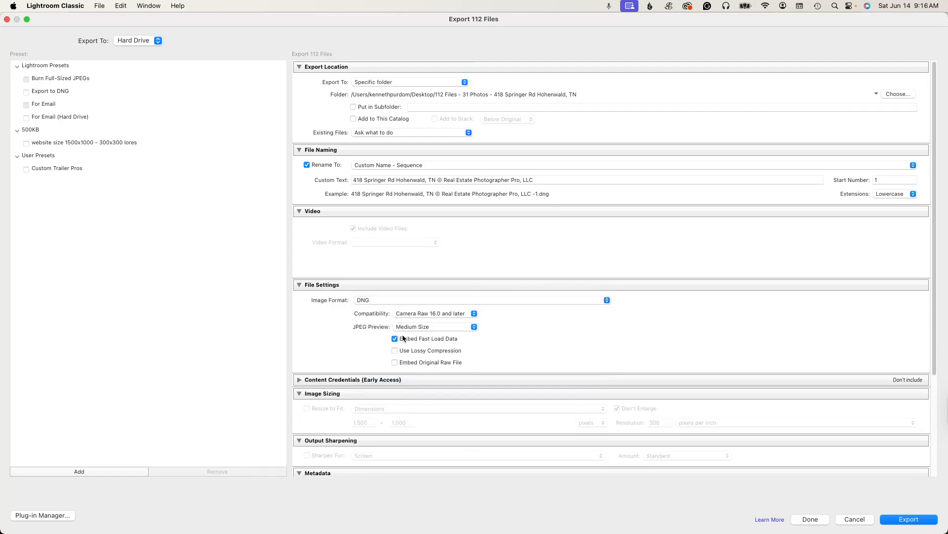
left_click(473, 327)
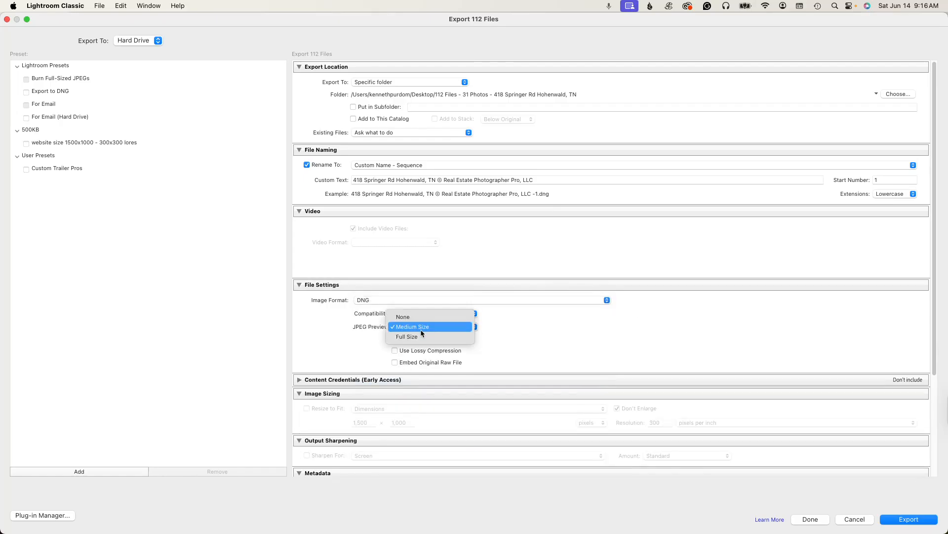
left_click(403, 338)
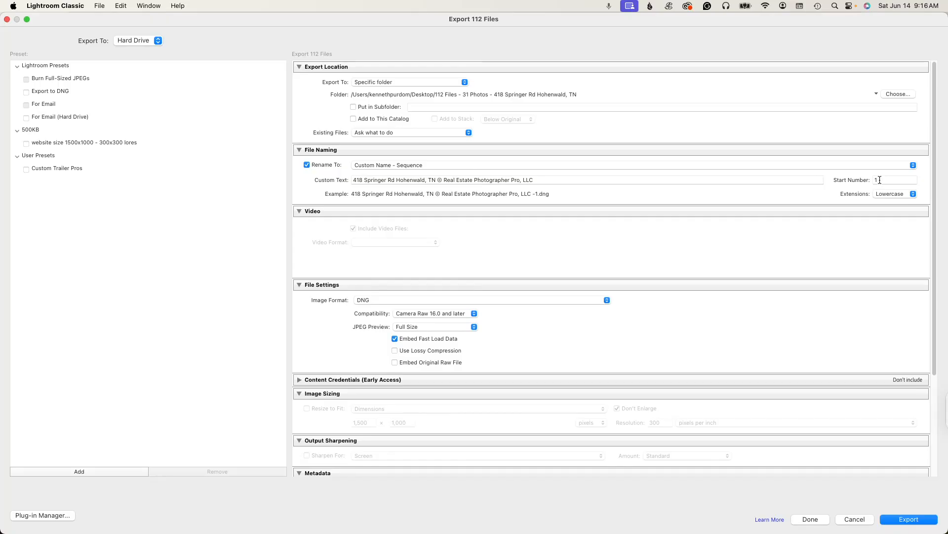
left_click(900, 523)
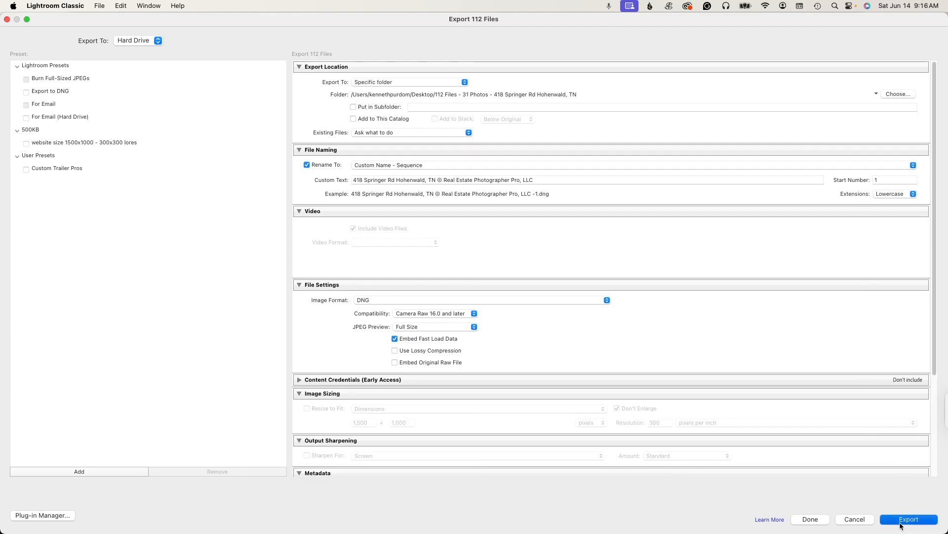
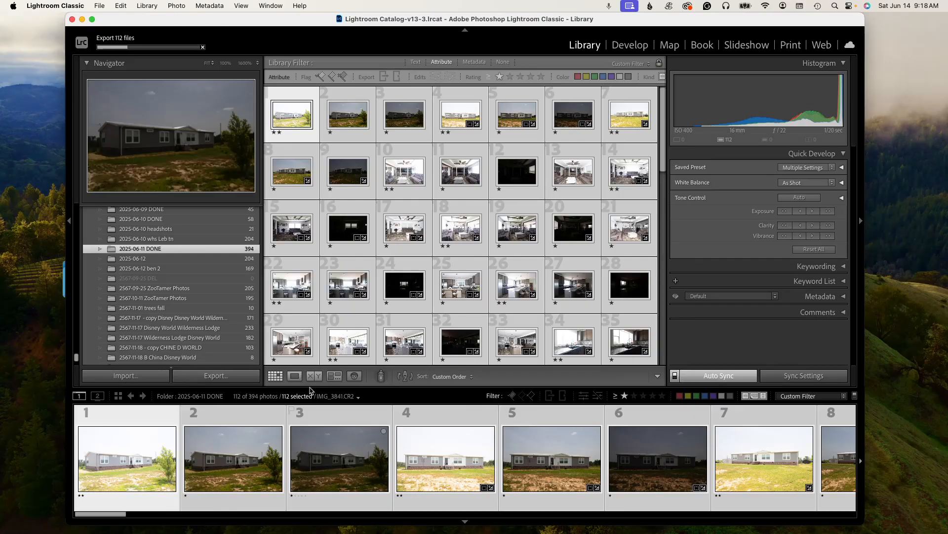
- Minimise Lightroom and bring the notes document in Chrome back to the front
left_click(82, 19)
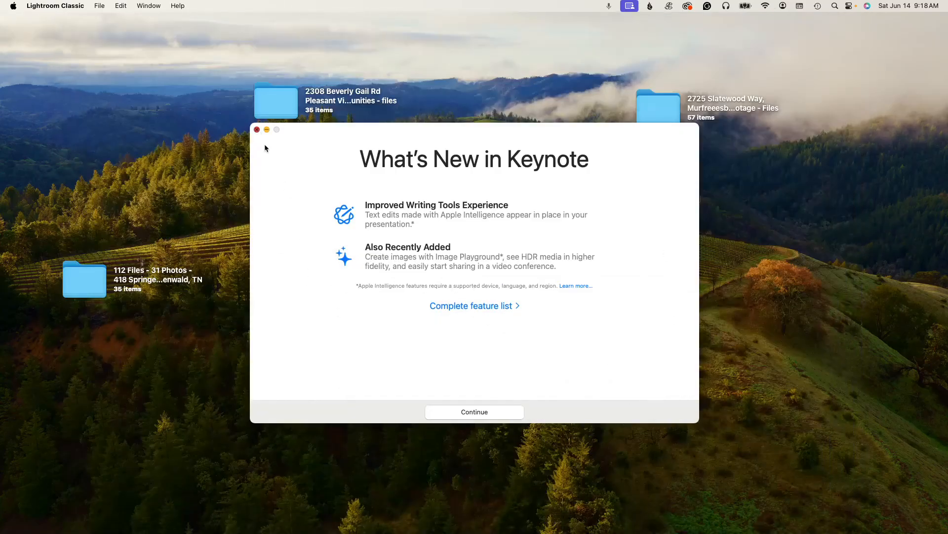
left_click(273, 149)
mouse_move(695, 532)
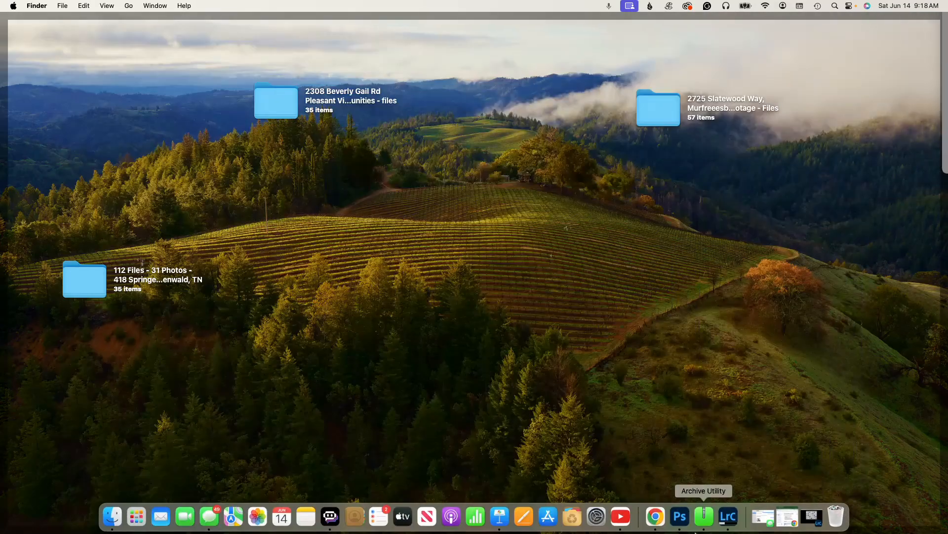
left_click(656, 517)
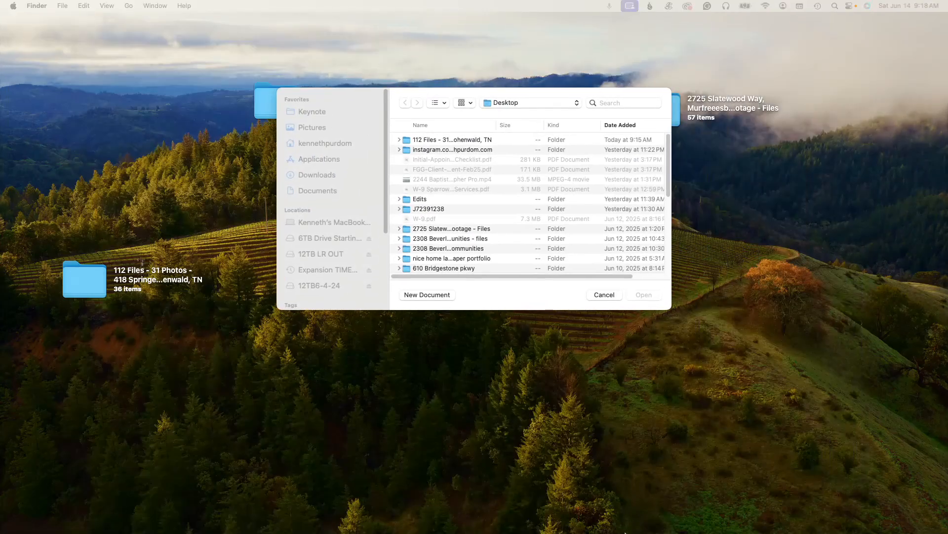
mouse_move(622, 529)
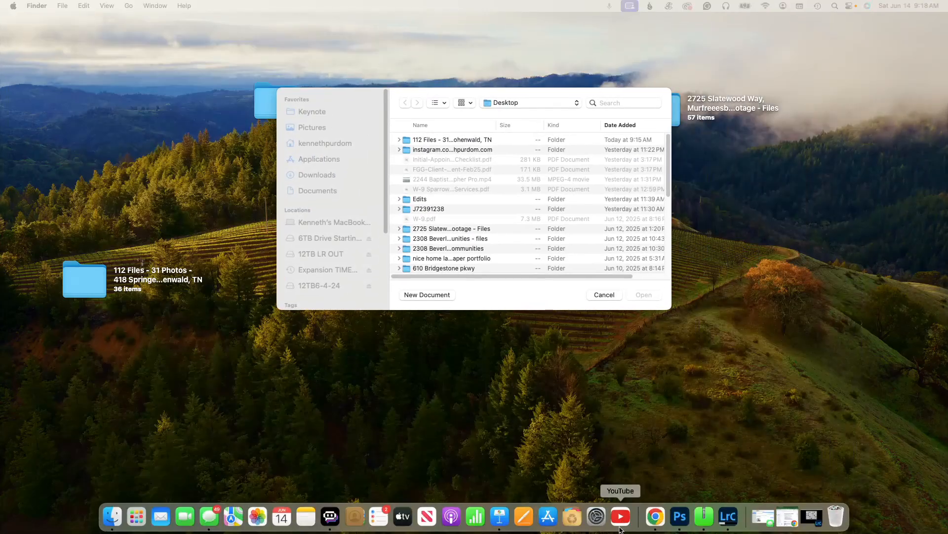
left_click(658, 524)
left_click(785, 523)
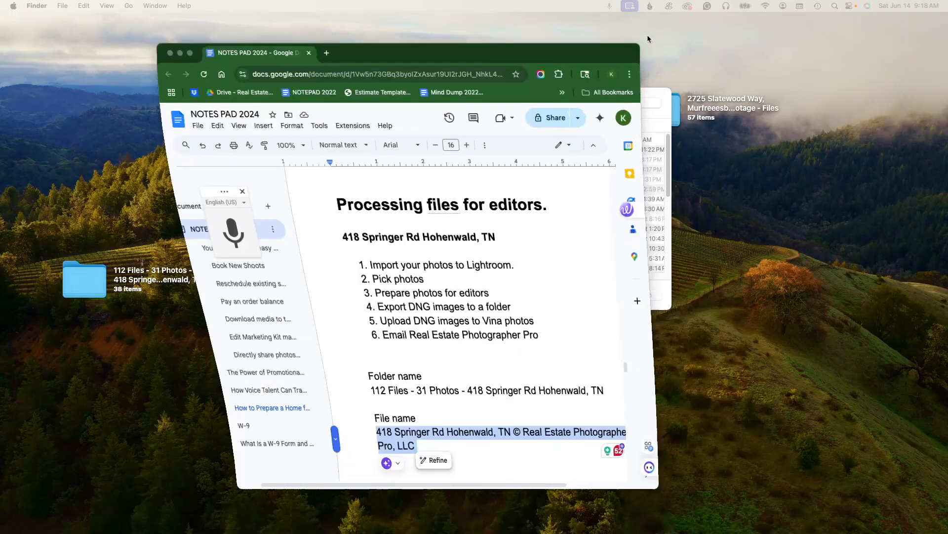
- Open vinaphoto.com in a new tab, maximise the browser window and go to the client dashboard
left_click(327, 53)
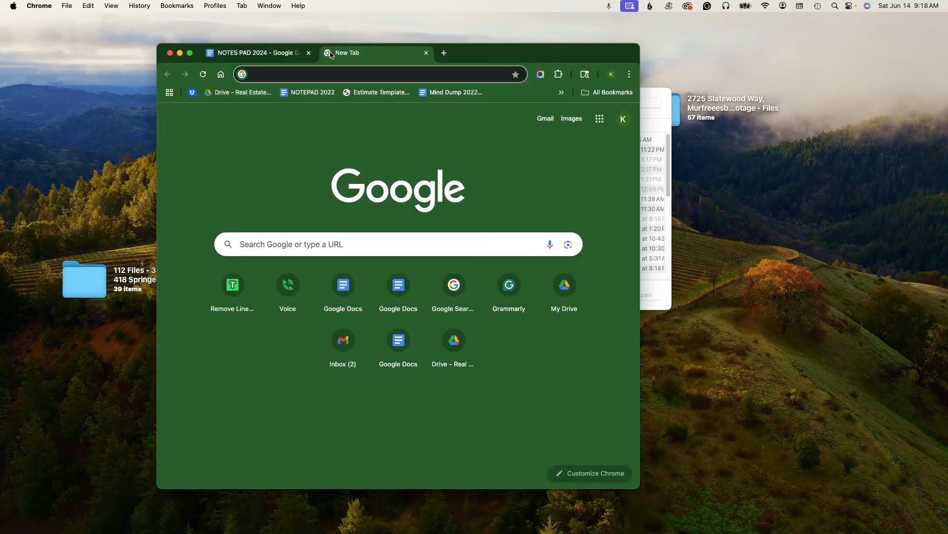
type("v")
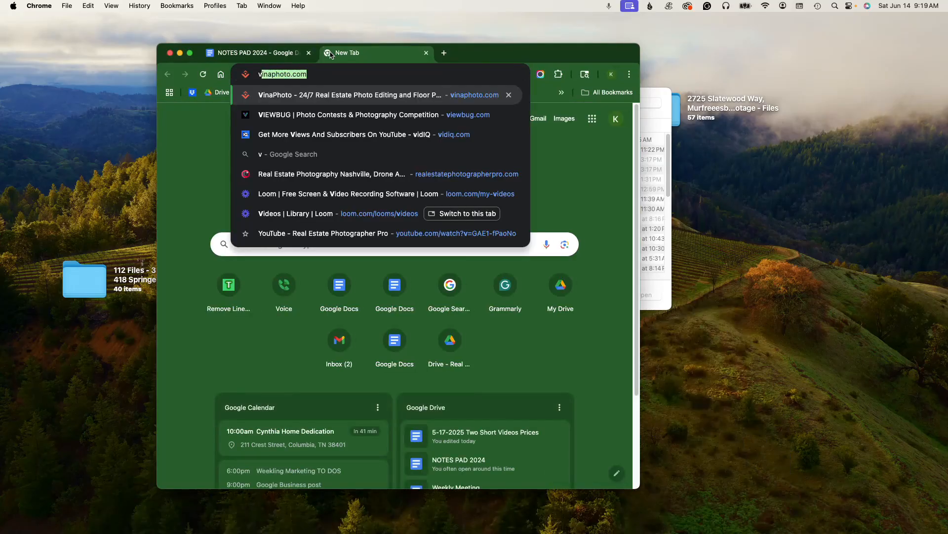
key("Return")
left_click_drag(542, 55, 543, 23)
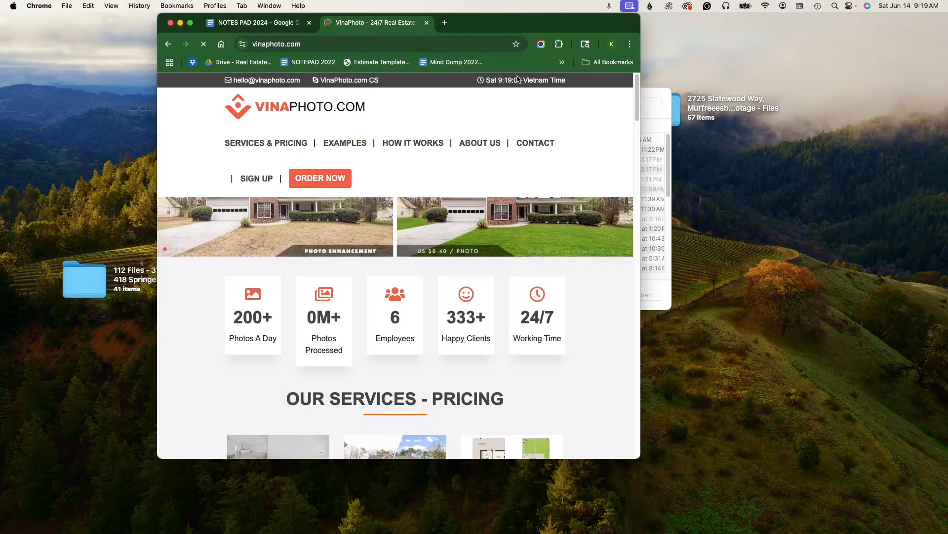
left_click(190, 23)
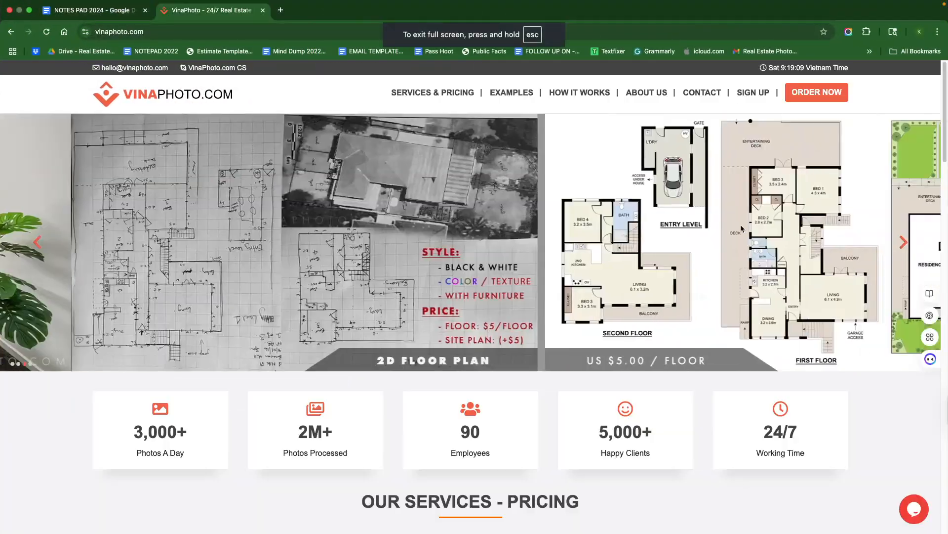
left_click(810, 92)
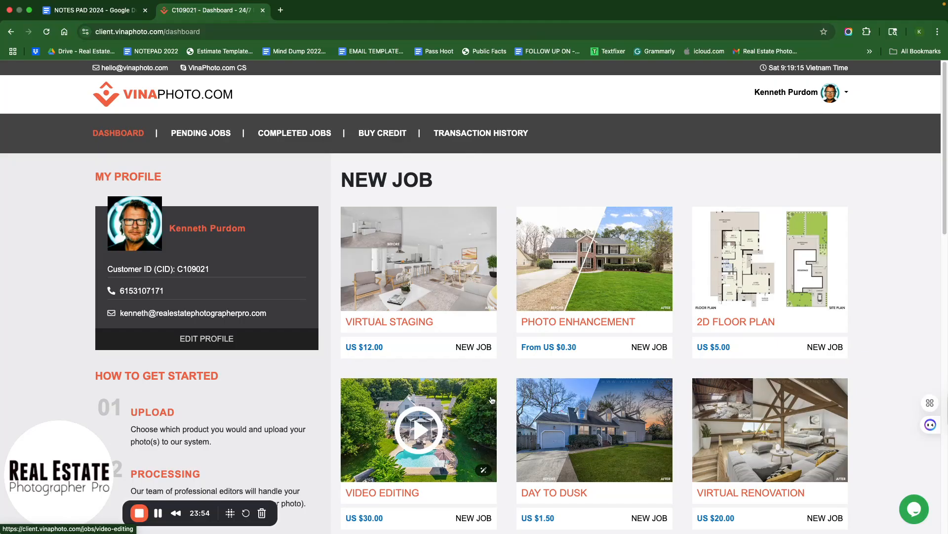
- Start a new Photo Enhancement job of the HDR Bracketing Photos (Multiple Exposures) type
left_click(610, 322)
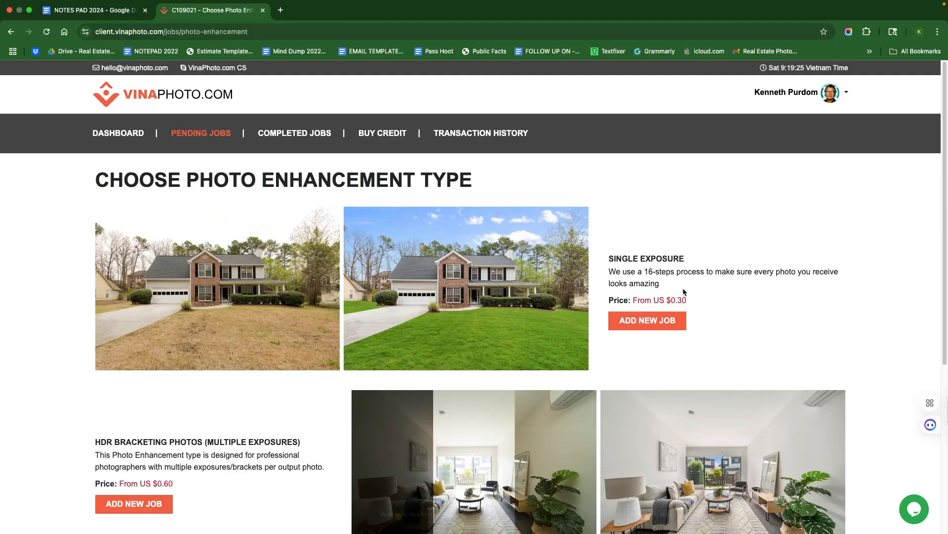
scroll(203, 457, "down", 1)
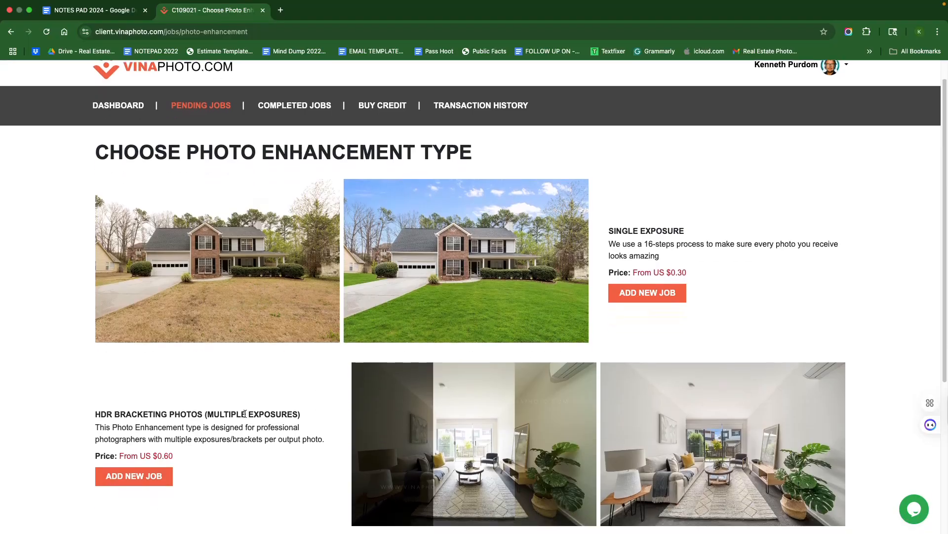
left_click(121, 487)
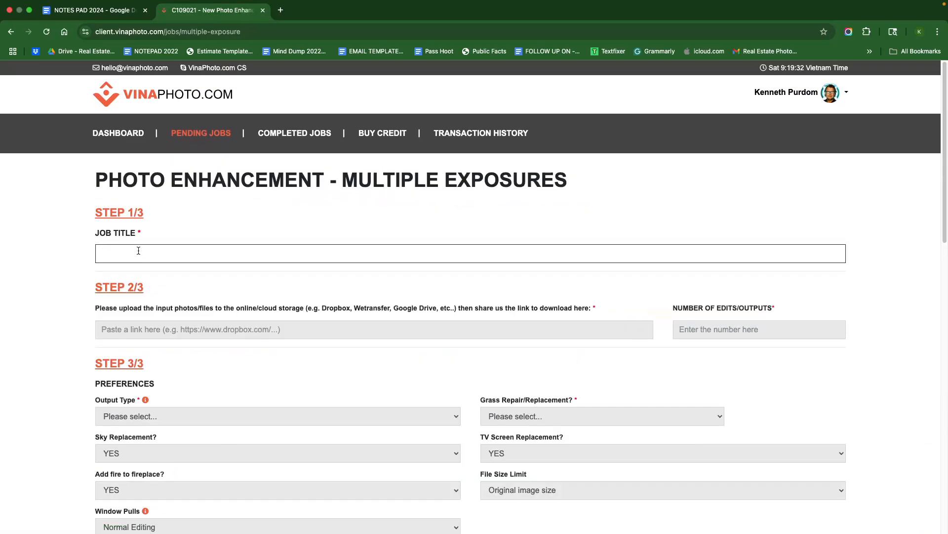
left_click(139, 251)
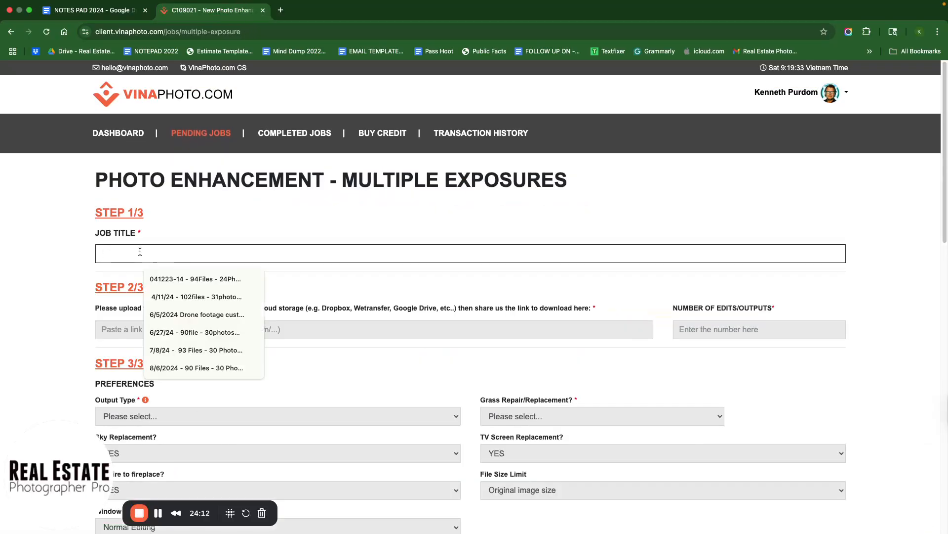
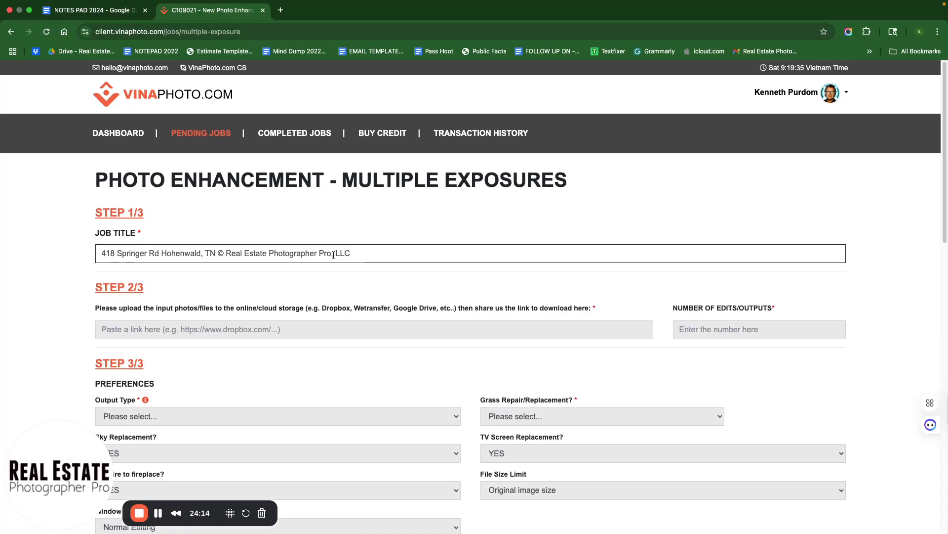
key("super+Left")
key("shift+super+Right")
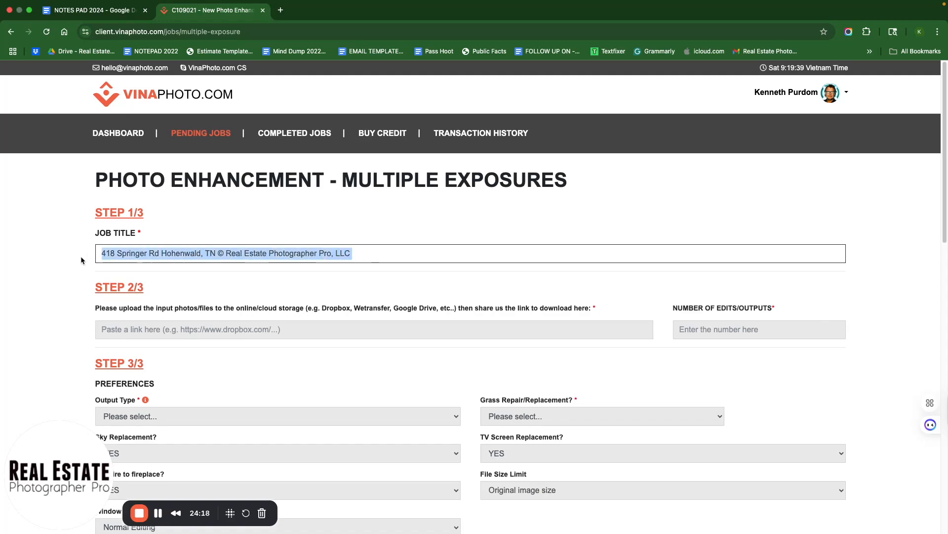
key("BackSpace")
left_click(96, 12)
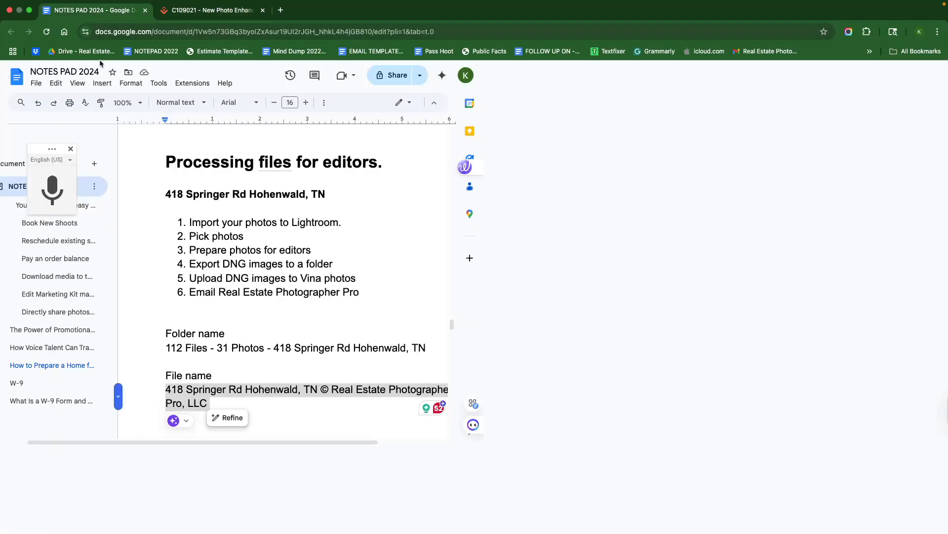
left_click(561, 355)
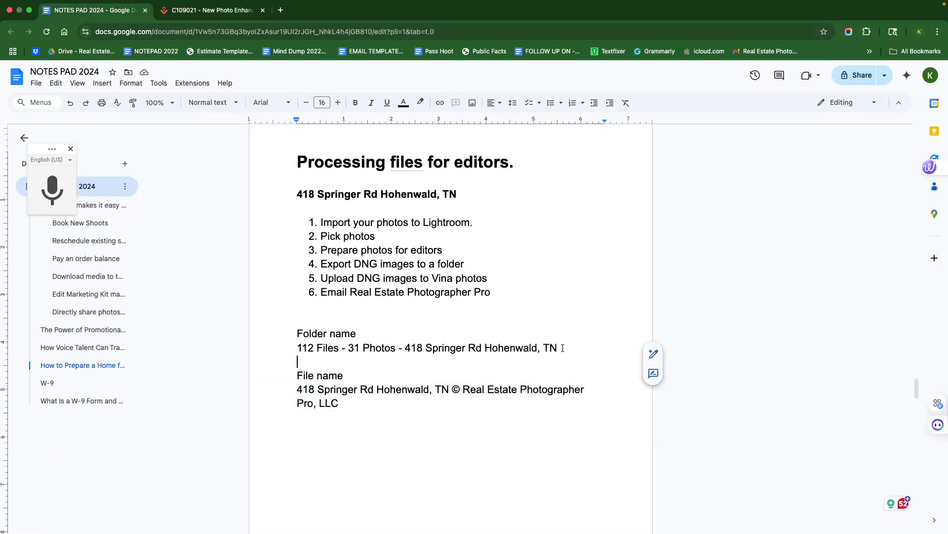
left_click_drag(563, 347, 394, 347)
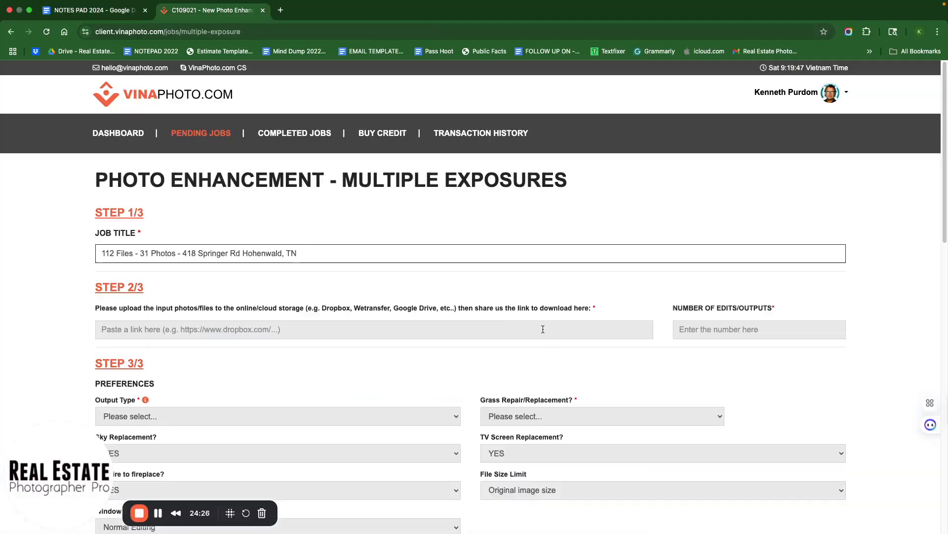
- Set the number of edits/outputs to 31
left_click(236, 330)
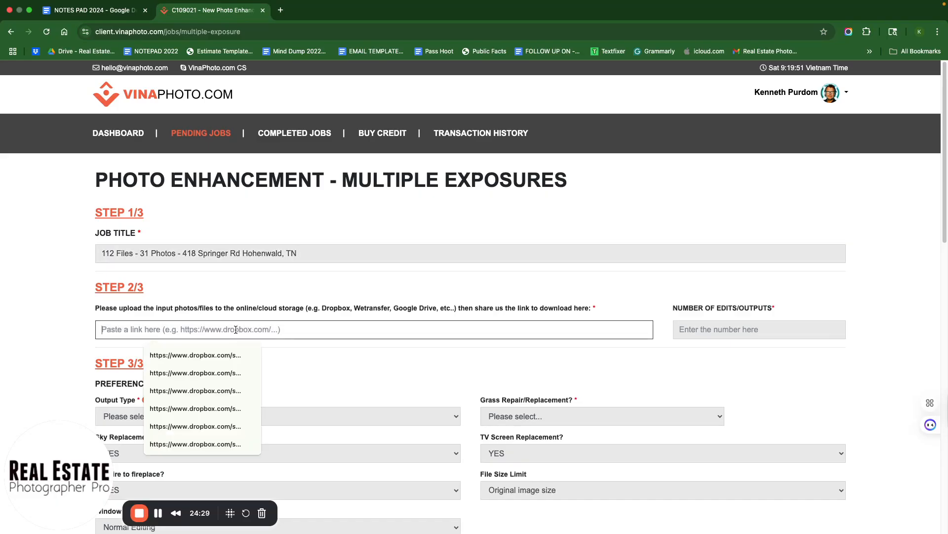
left_click(726, 326)
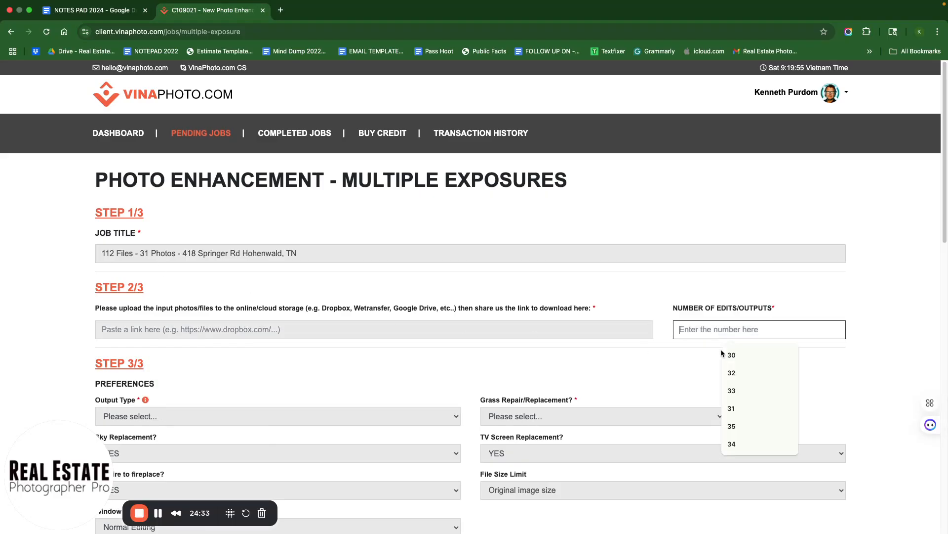
left_click(732, 408)
- Set the output type to HDR Standard (US $0.60 per output photo) and open the grass repair options
left_click(243, 410)
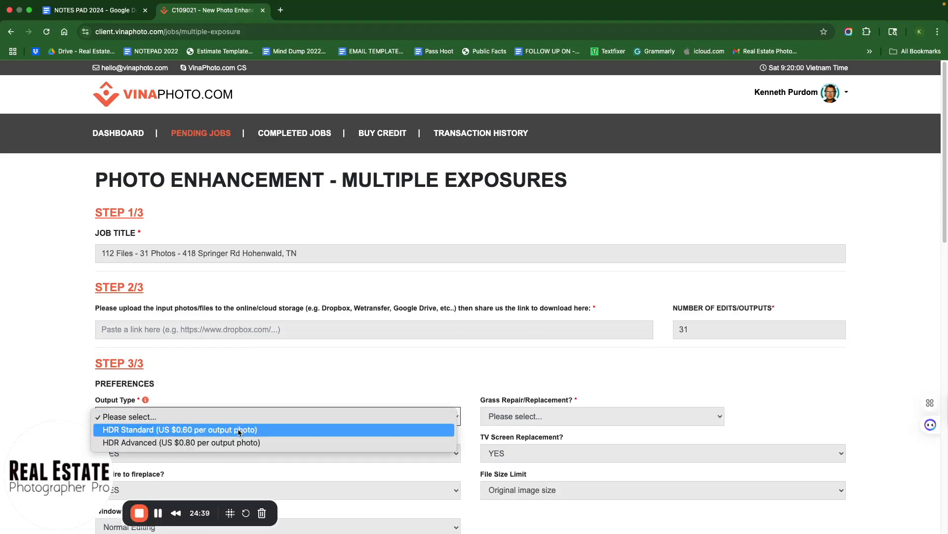
left_click(240, 430)
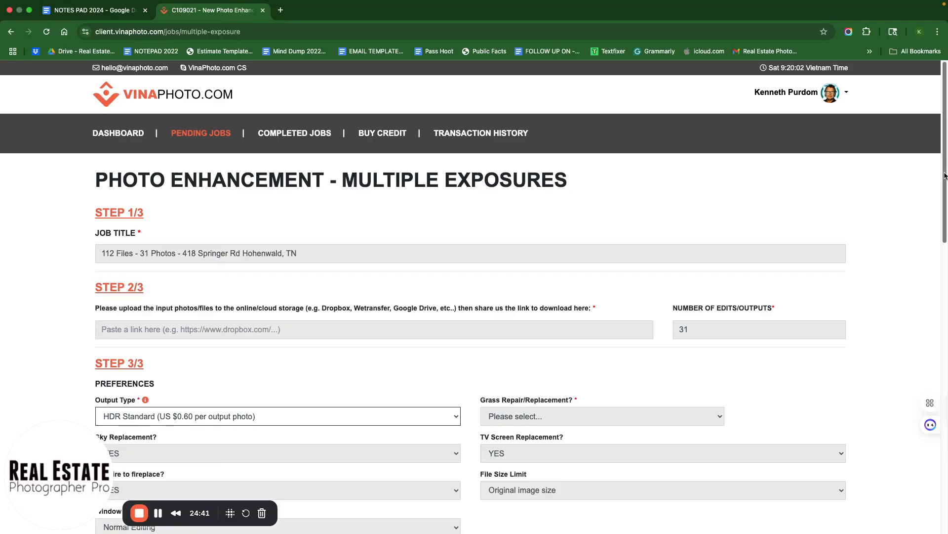
scroll(642, 296, "down", 3)
left_click(491, 272)
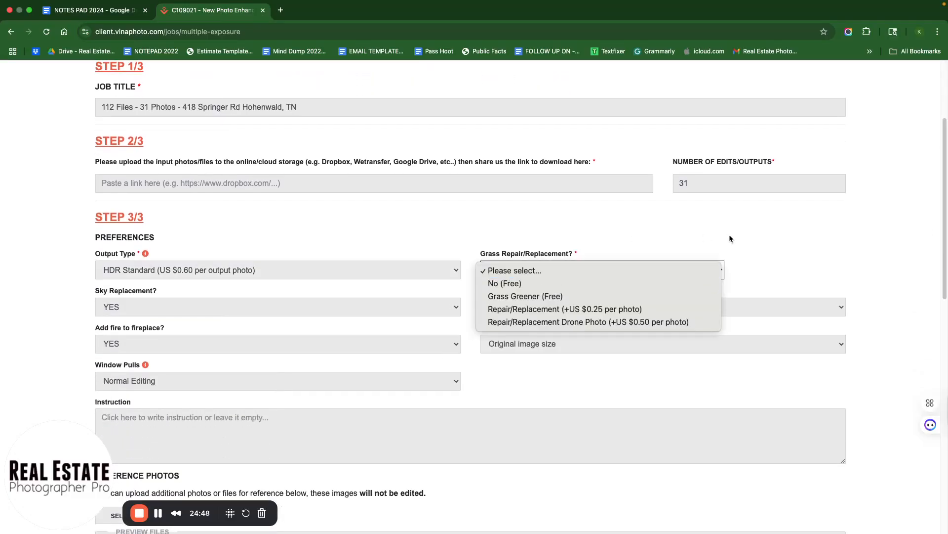
left_click(851, 276)
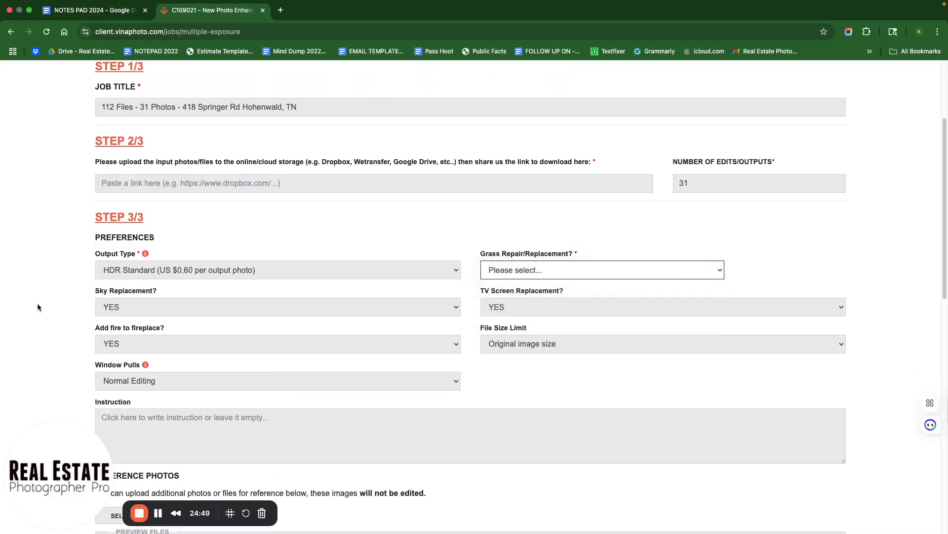
- Review the Sky Replacement and TV Screen Replacement options
left_click(120, 307)
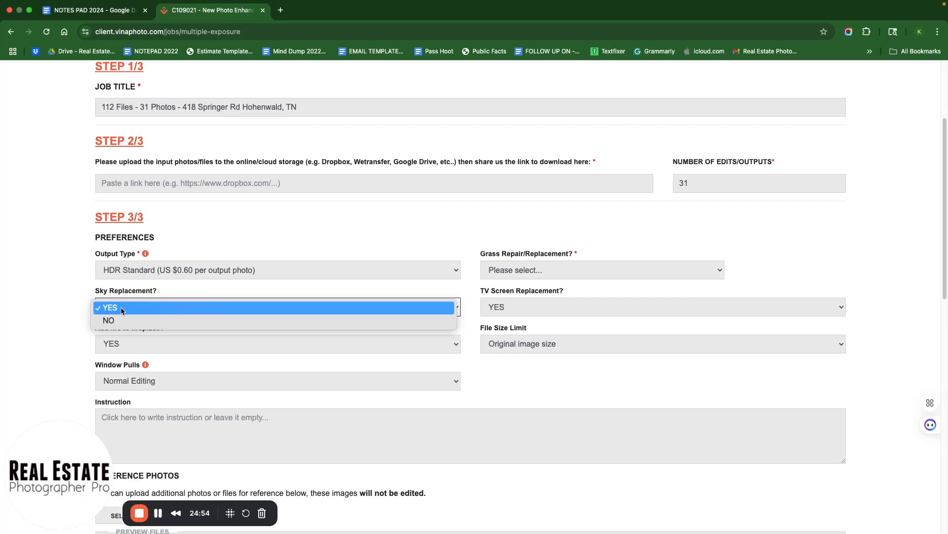
left_click(122, 309)
left_click(503, 309)
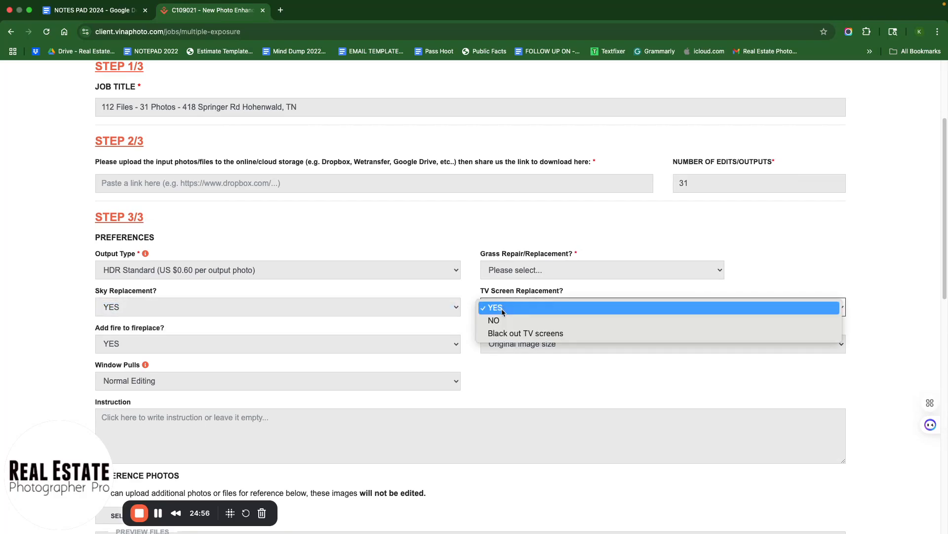
left_click(140, 346)
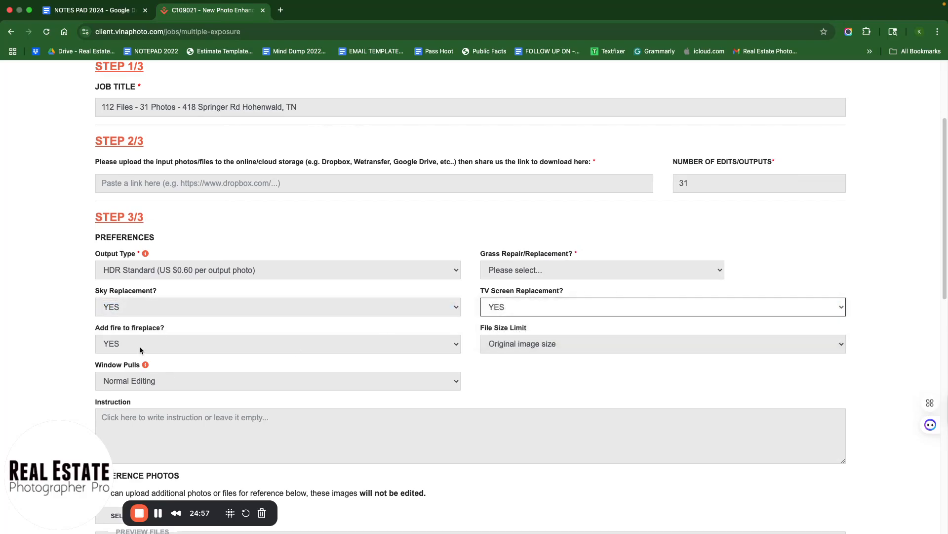
- Set Add fire to fireplace to NO and the file size limit to Under 10MB
left_click(129, 348)
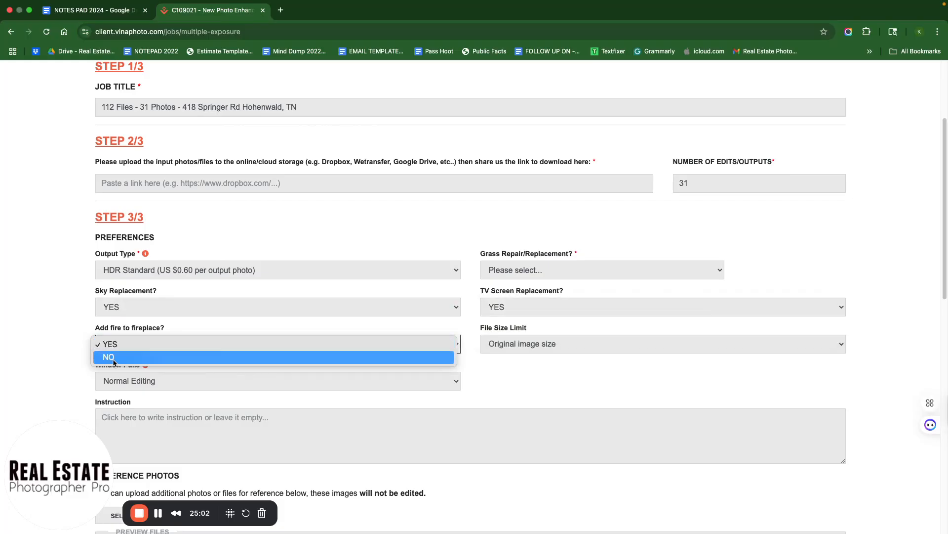
left_click(114, 360)
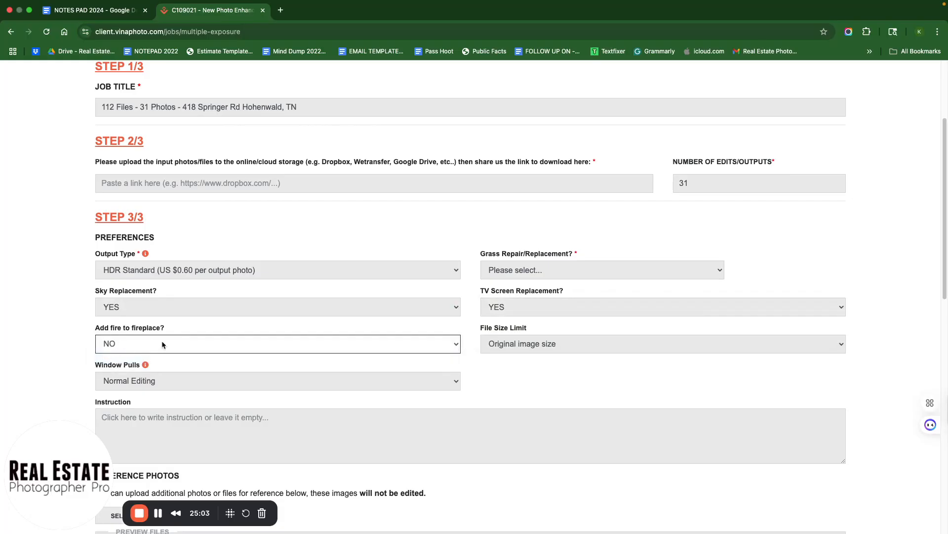
left_click(542, 347)
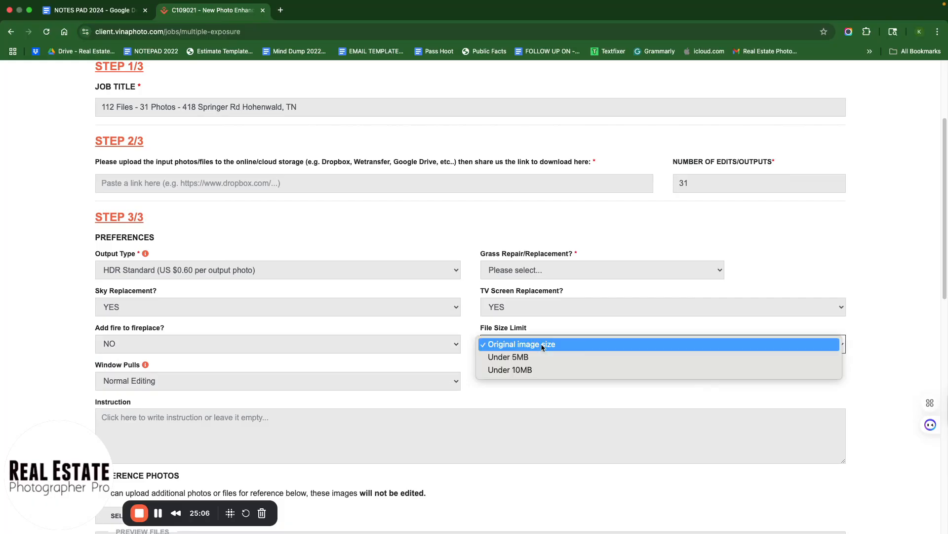
left_click(521, 370)
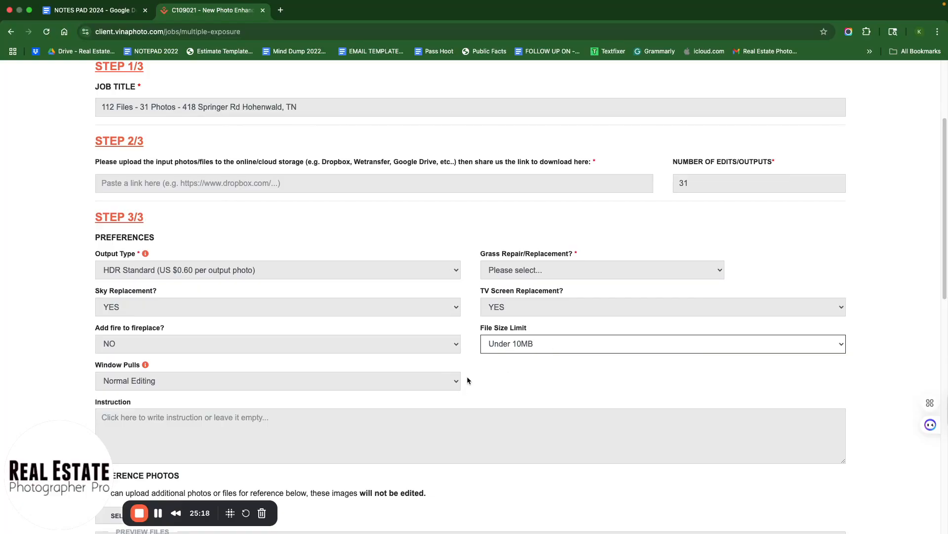
- Review the Window Pulls options, keeping Normal Editing
left_click(177, 382)
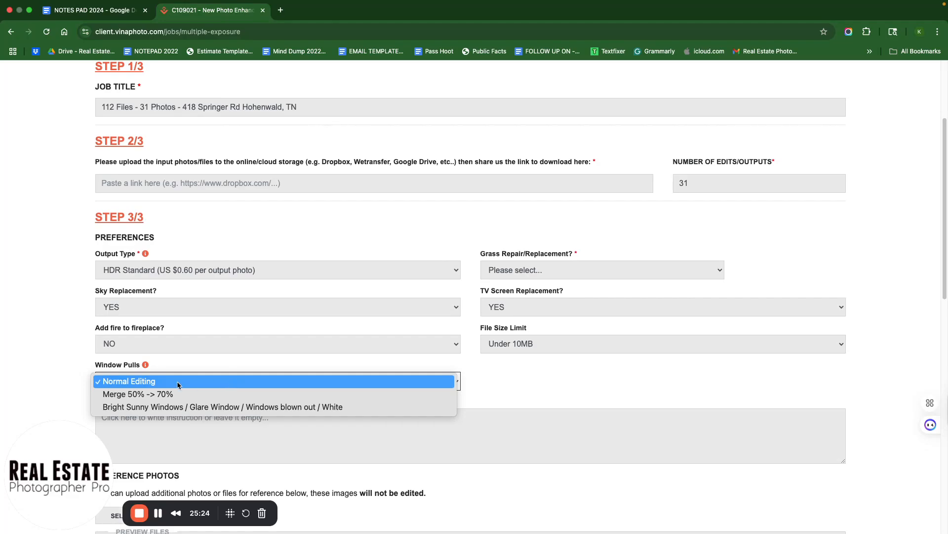
left_click(147, 384)
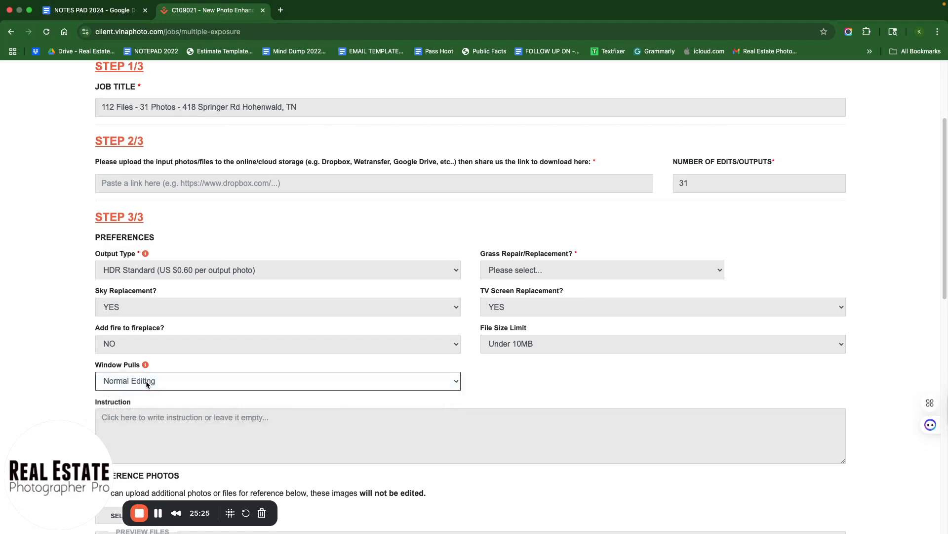
left_click(458, 383)
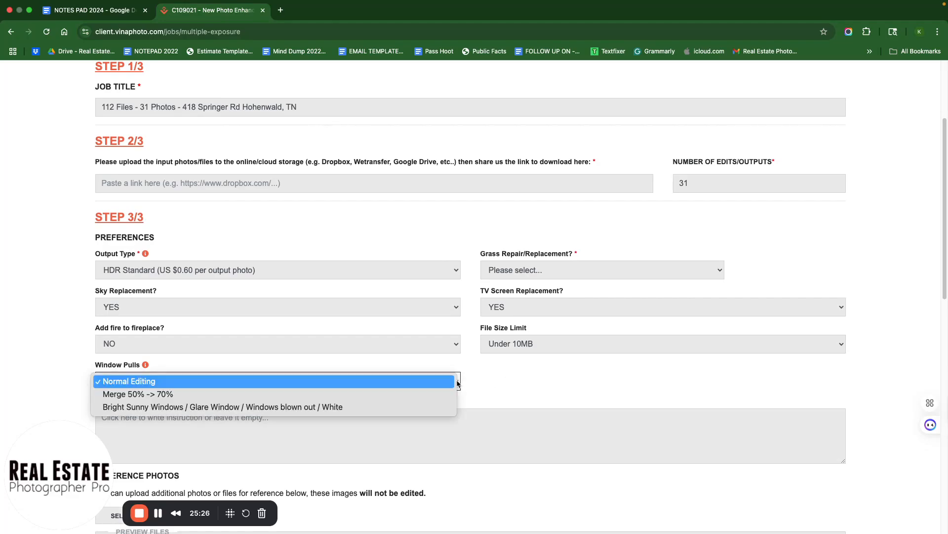
left_click(162, 384)
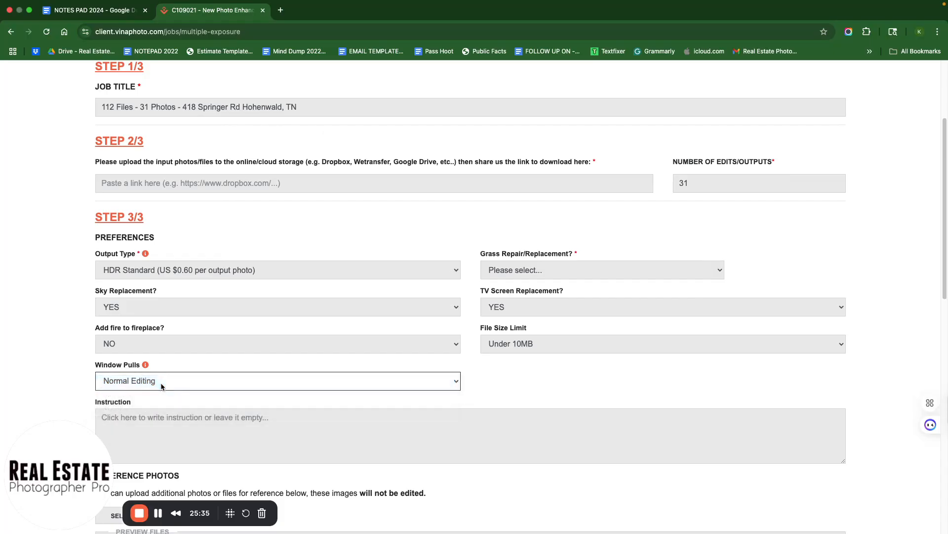
left_click(175, 419)
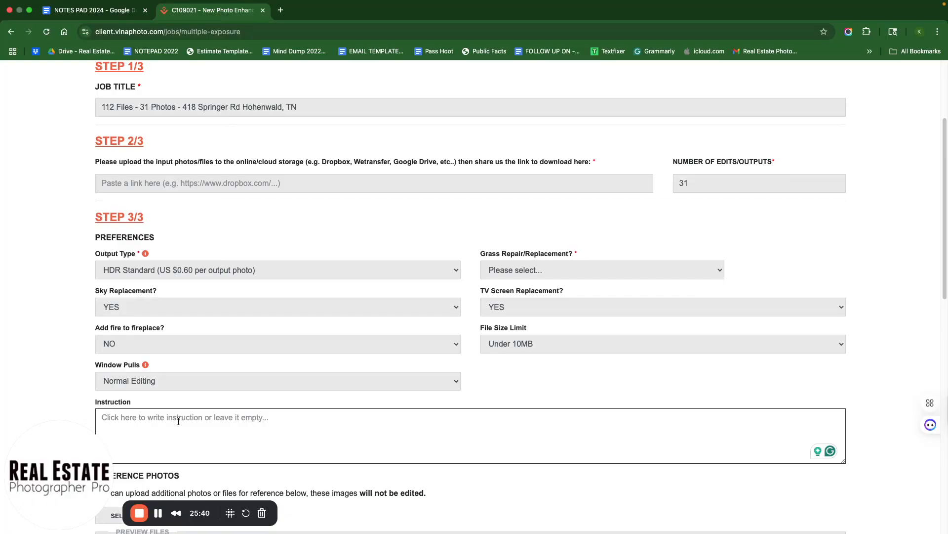
type("B")
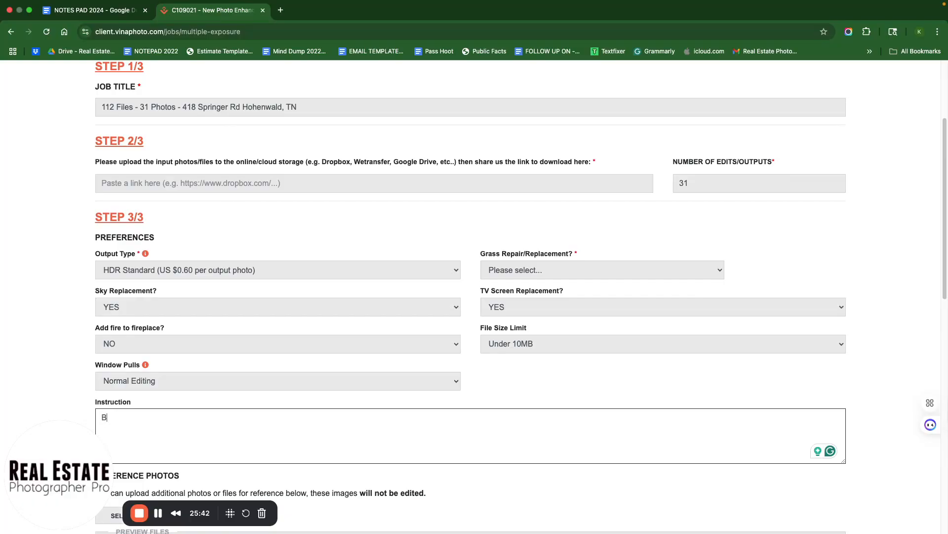
key("BackSpace")
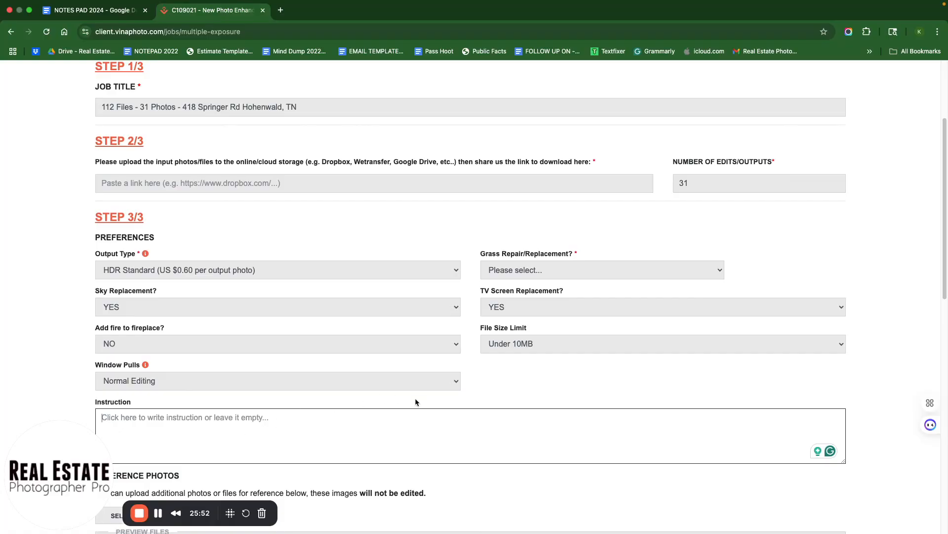
- Tick the optional extra 'Do not require any items to be removed or wall/floor/color change requests'
scroll(409, 398, "down", 5)
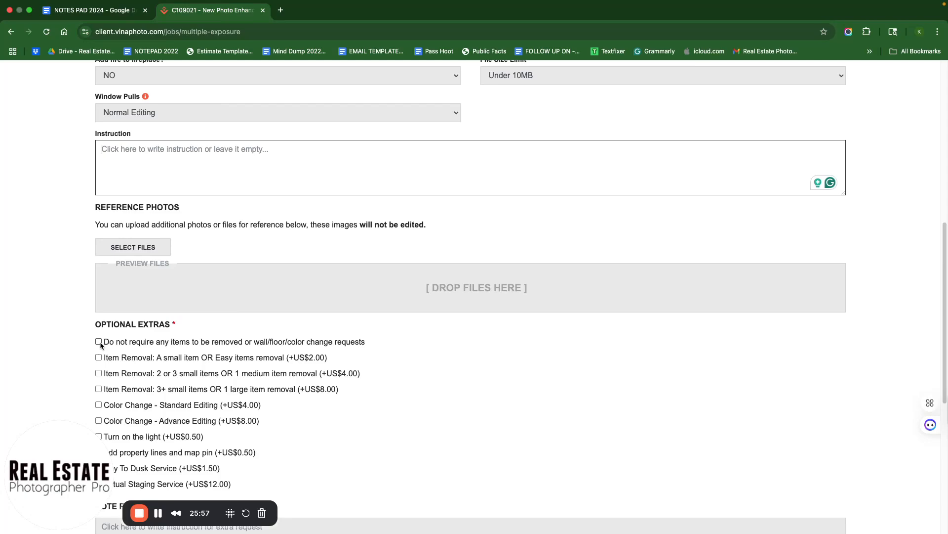
left_click(99, 342)
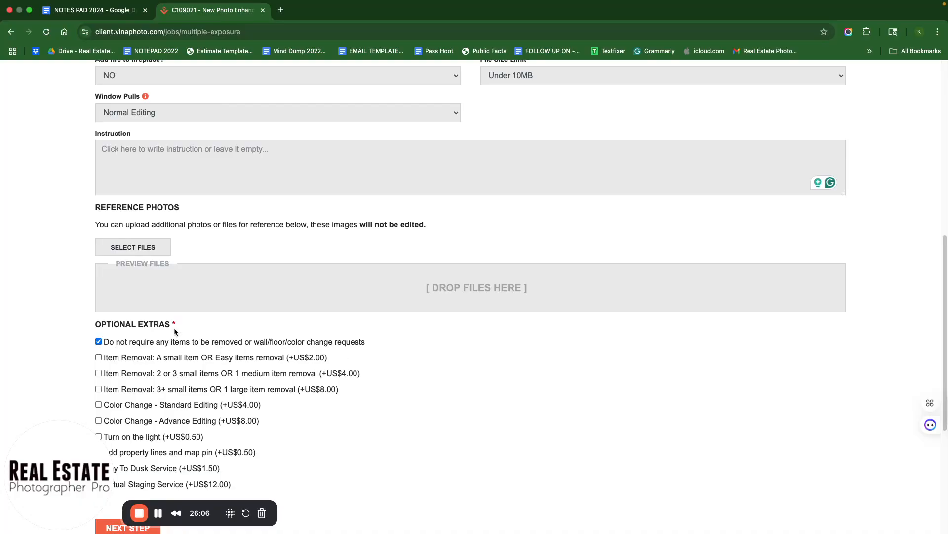
scroll(369, 381, "down", 3)
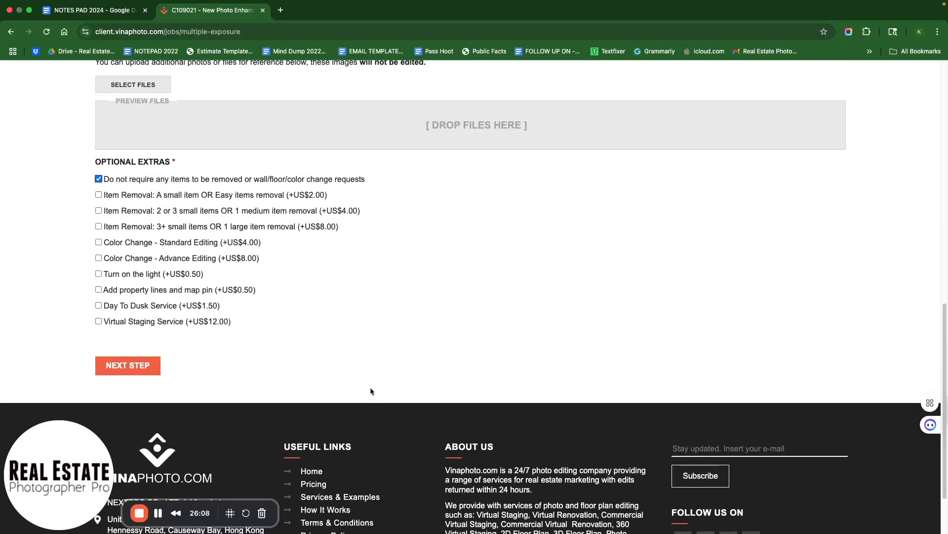
scroll(369, 387, "up", 5)
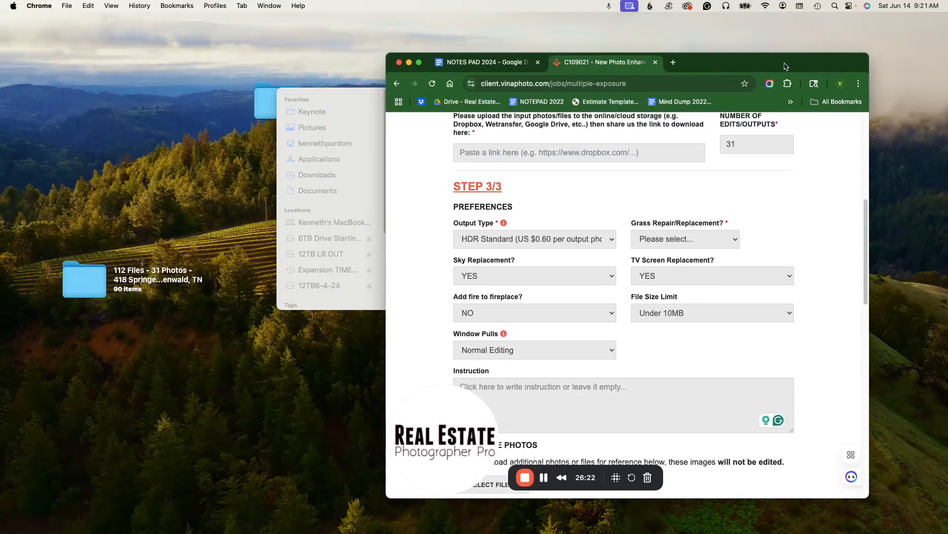
- Open Dropbox in a new browser tab
left_click_drag(785, 66, 752, 63)
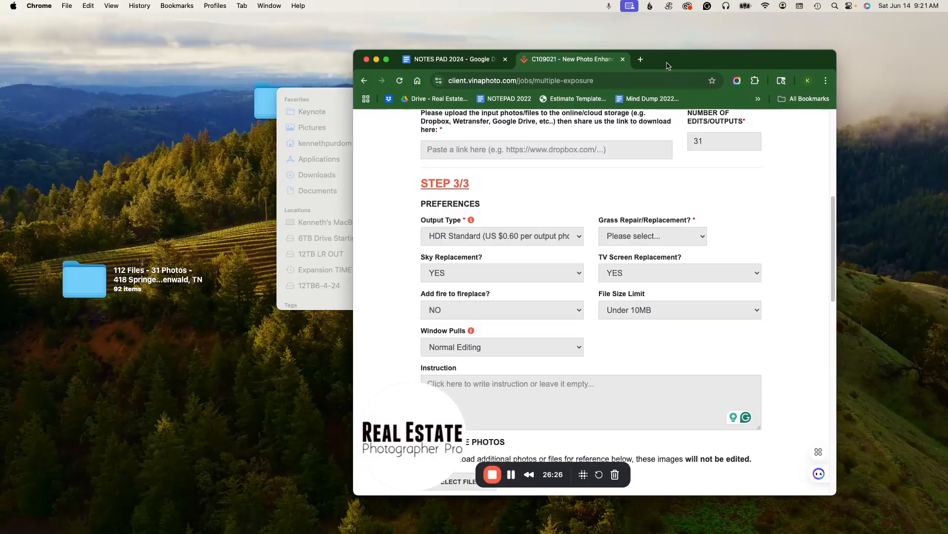
left_click(640, 62)
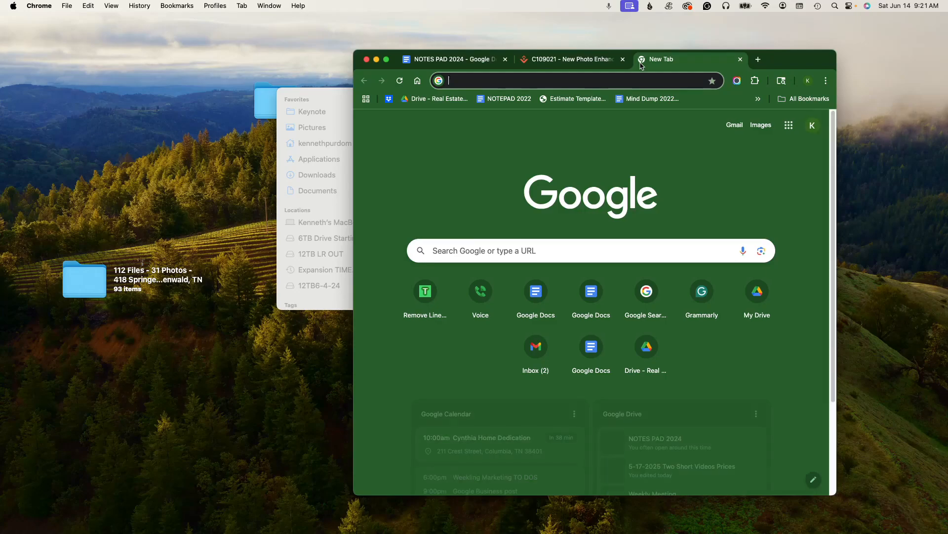
type("drop")
key("Return")
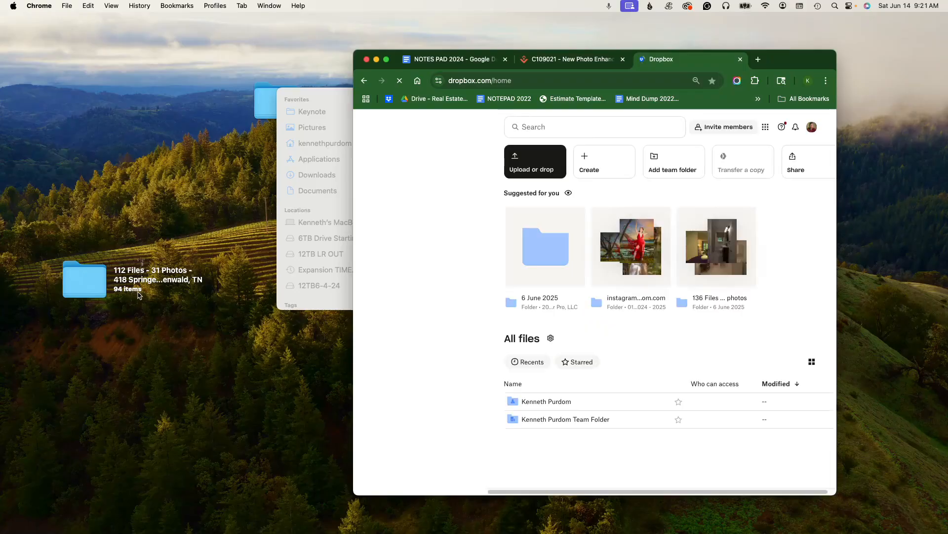
left_click_drag(814, 61, 744, 46)
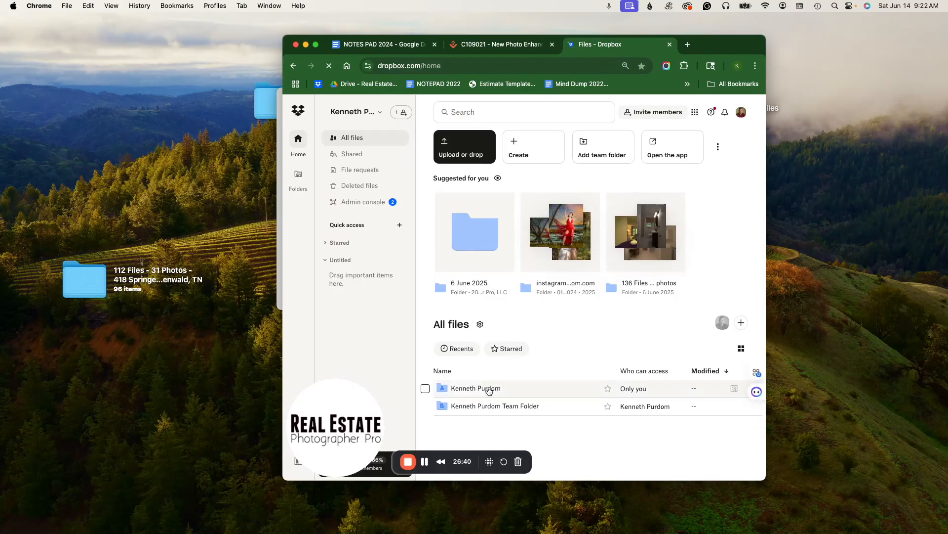
left_click(488, 388)
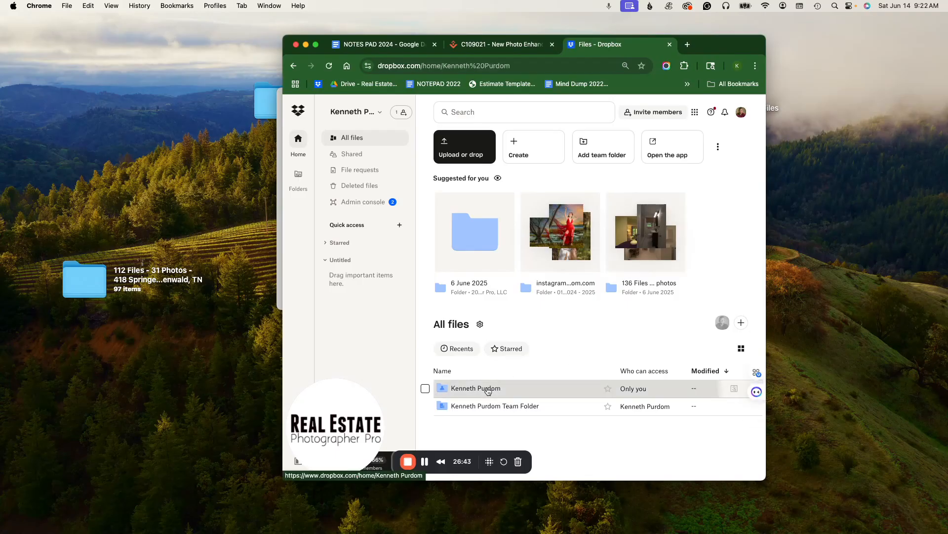
left_click_drag(731, 44, 703, 21)
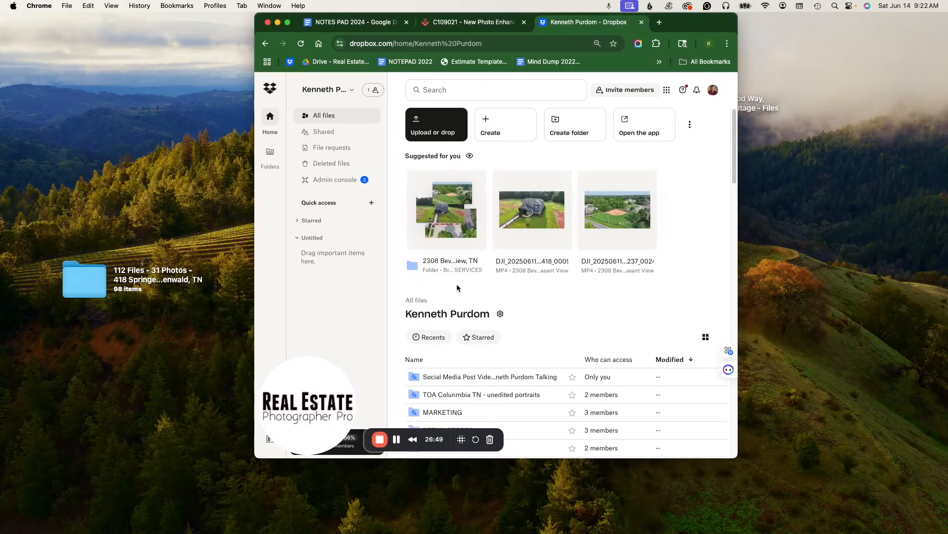
scroll(425, 312, "down", 2)
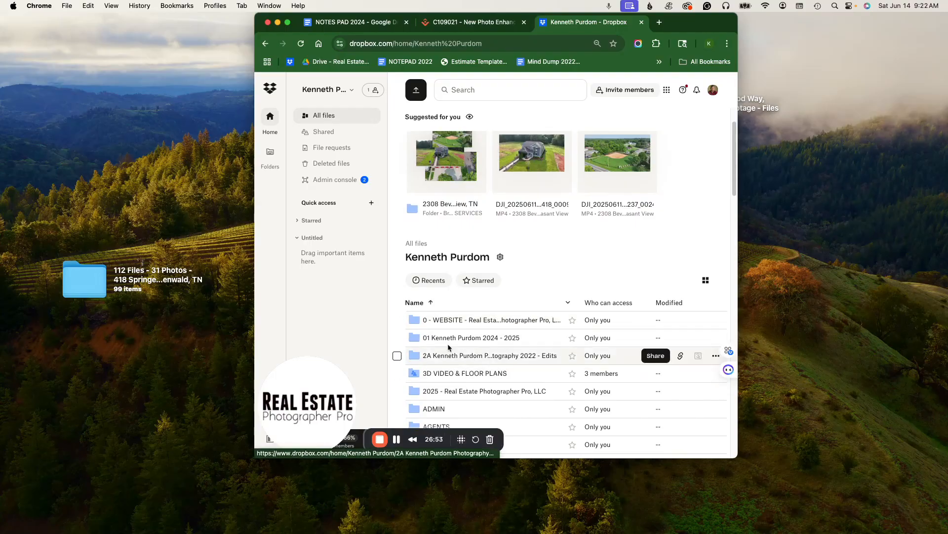
left_click(484, 392)
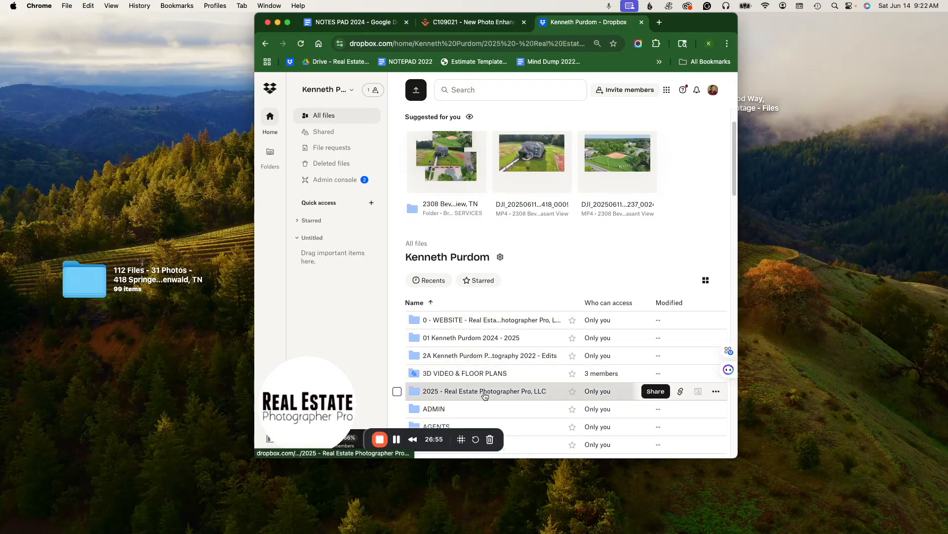
scroll(508, 341, "down", 1)
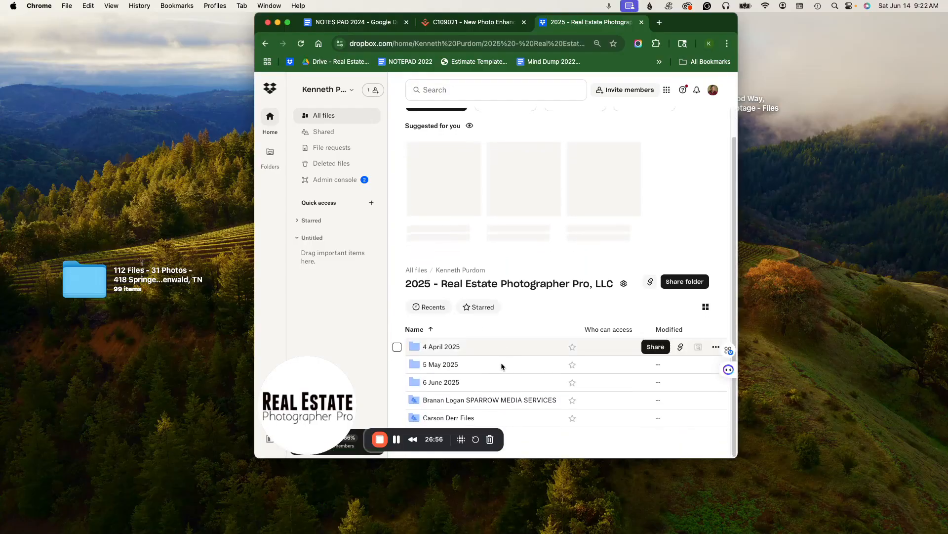
left_click(439, 383)
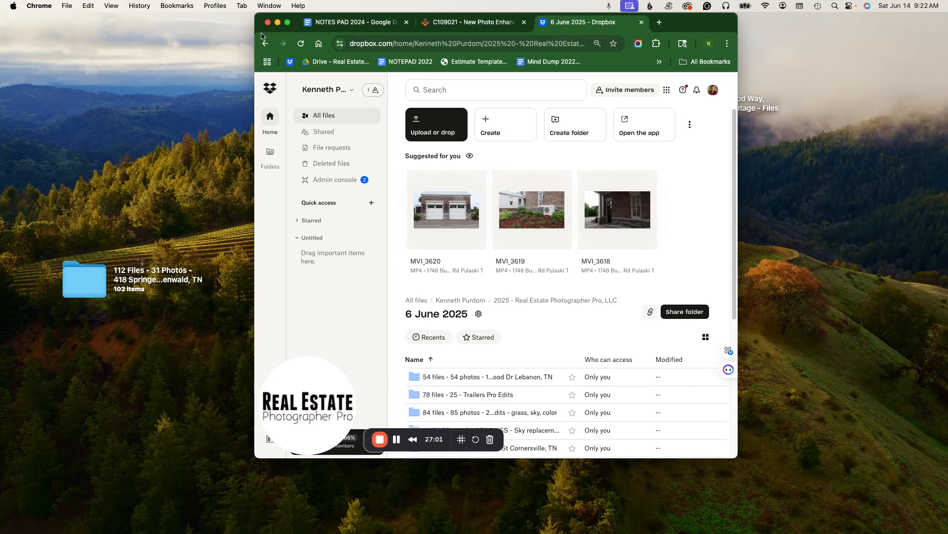
left_click(265, 43)
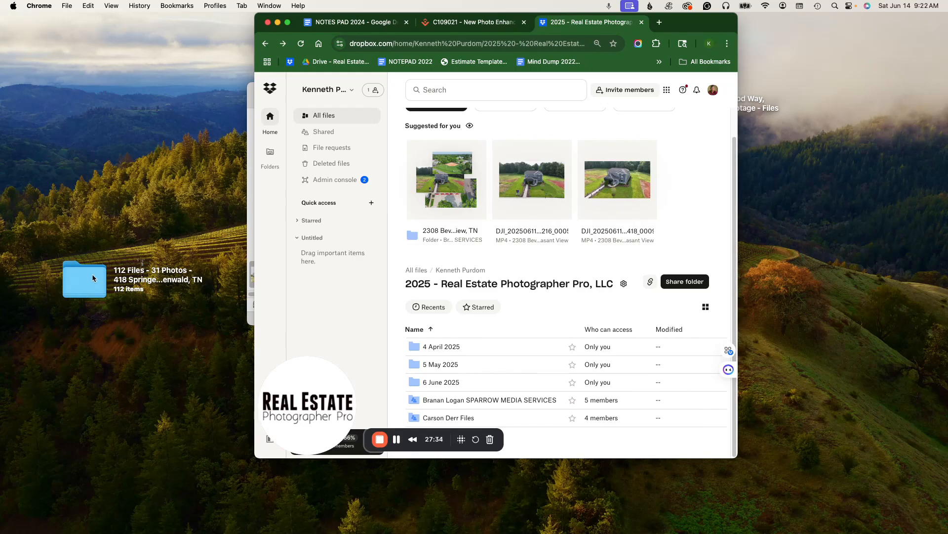
left_click_drag(92, 278, 453, 378)
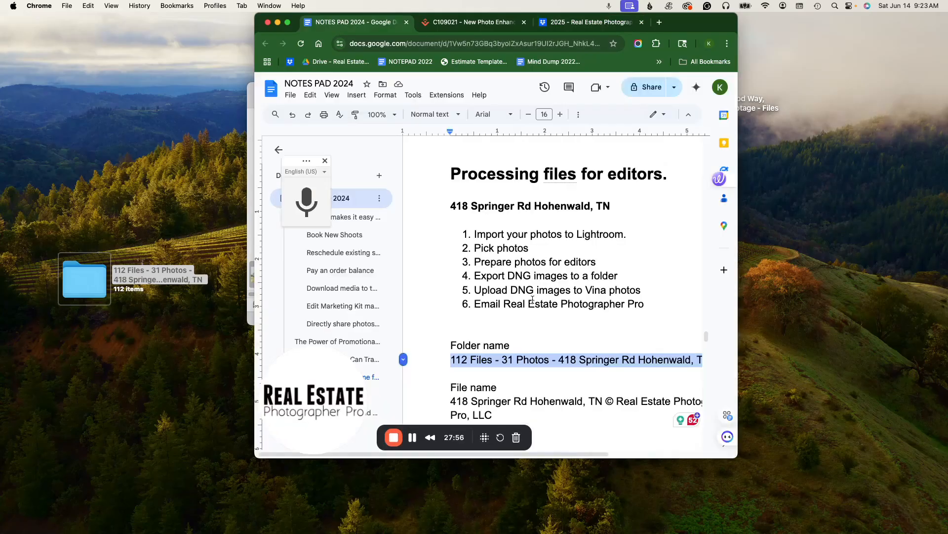
- Review the processing checklist, folder name and file name in the NOTES PAD 2024 document
left_click_drag(605, 263, 447, 263)
left_click(606, 266)
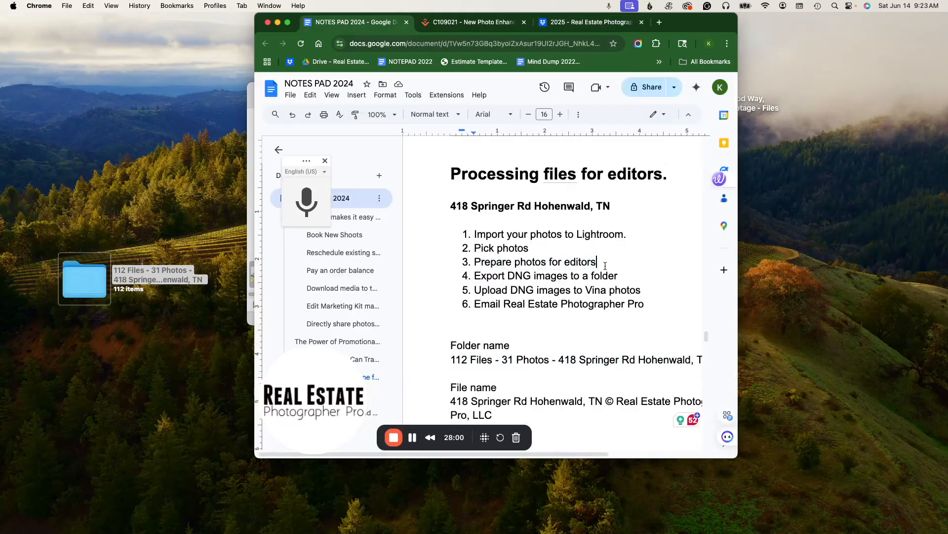
left_click_drag(619, 276, 475, 279)
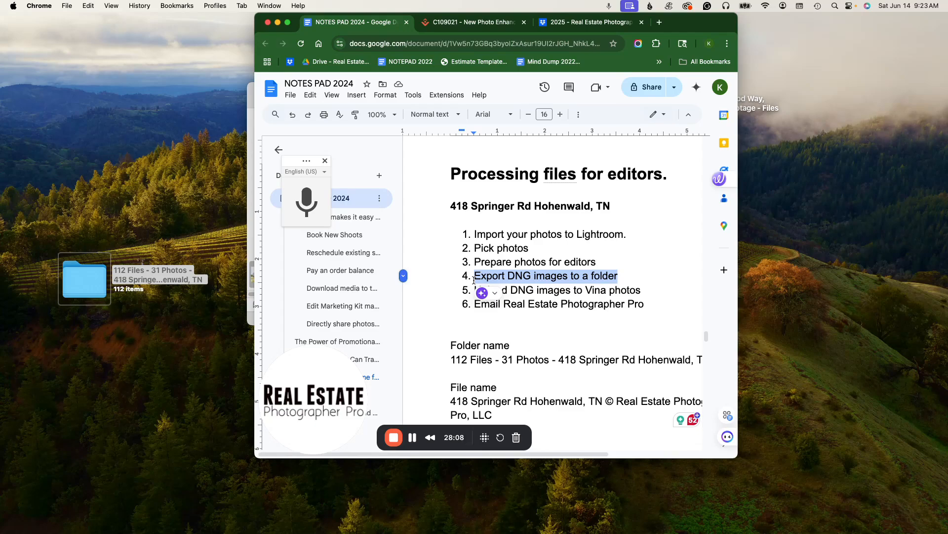
left_click(681, 274)
left_click_drag(451, 359, 501, 360)
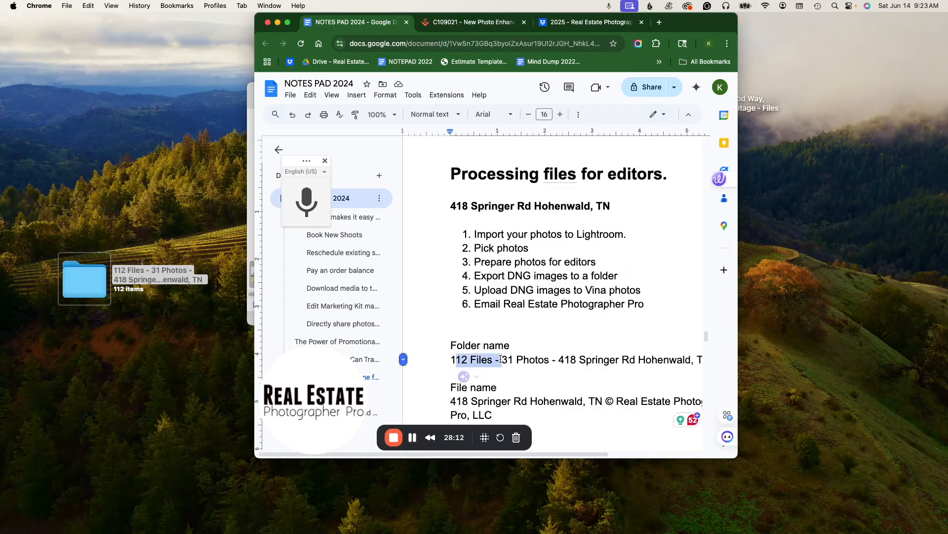
left_click(507, 404)
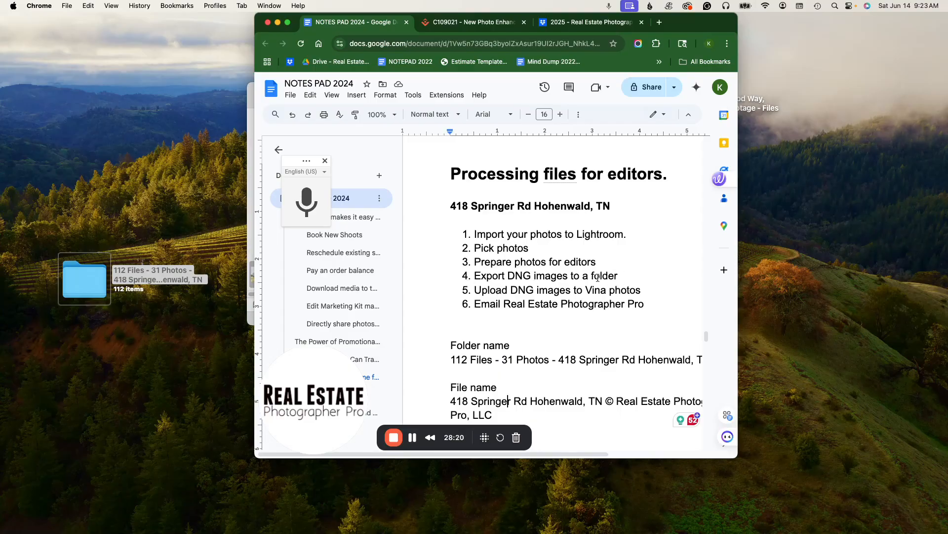
- Insert a new checklist item 'Dropbox' after 'Export DNG images to a folder'
left_click(626, 275)
key("Return")
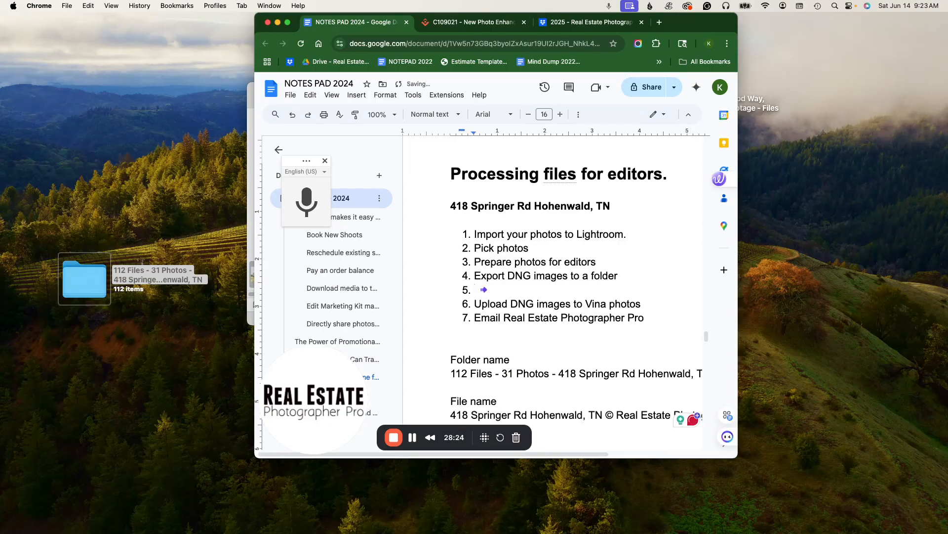
type("Dropbox")
- Check the Dropbox upload progress and review the remaining checklist items before returning to the VinaPhoto form
mouse_move(645, 303)
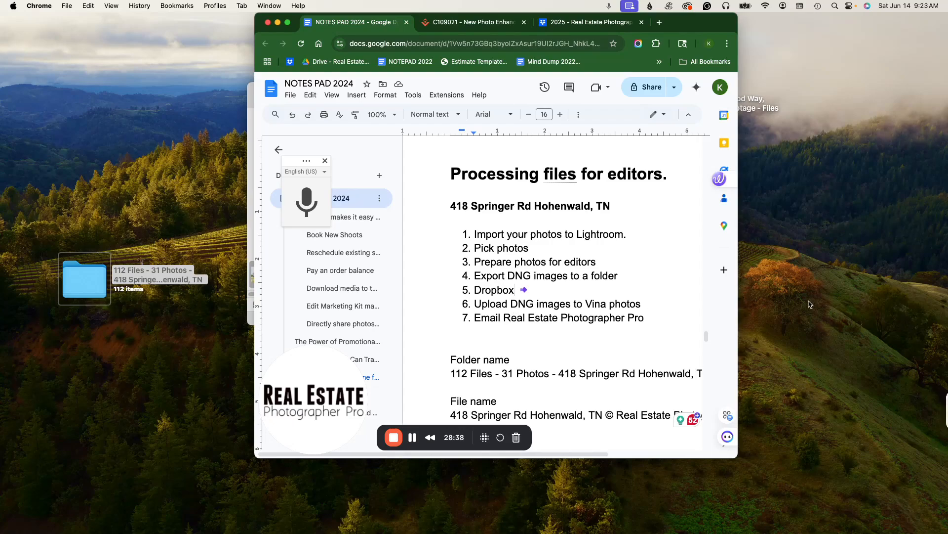
left_click(556, 22)
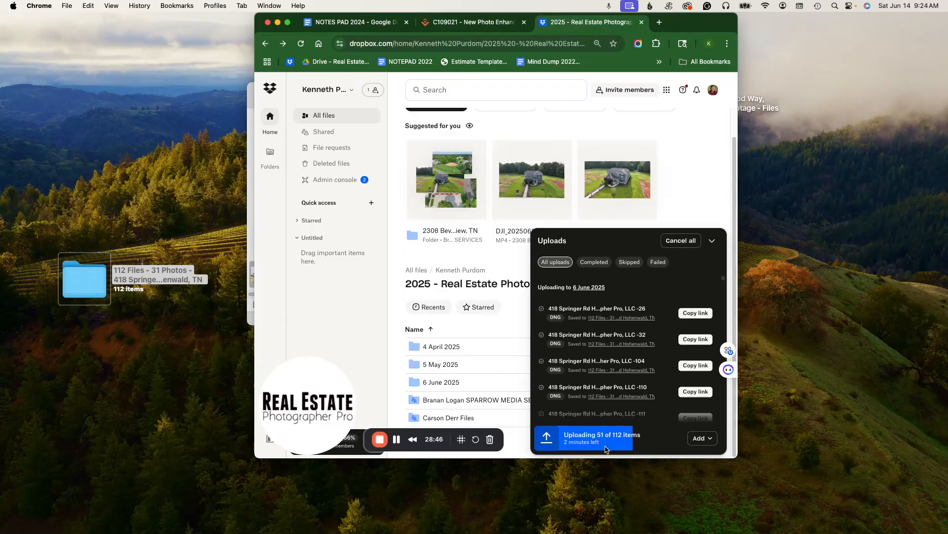
left_click(352, 22)
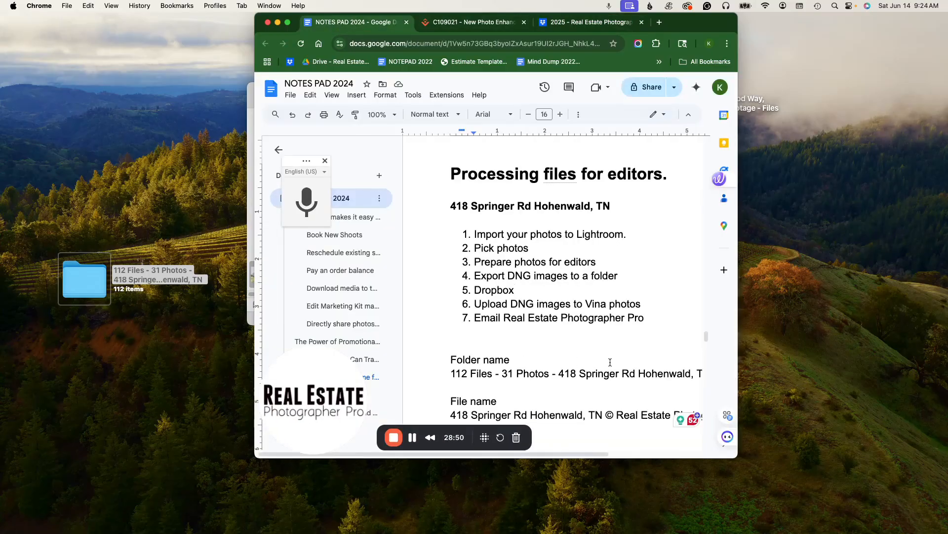
scroll(568, 336, "down", 2)
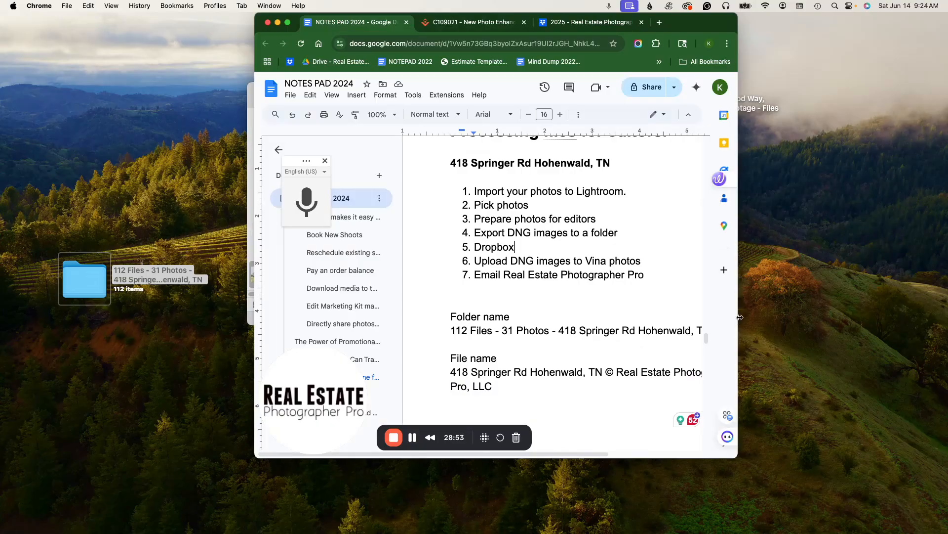
left_click_drag(740, 317, 882, 317)
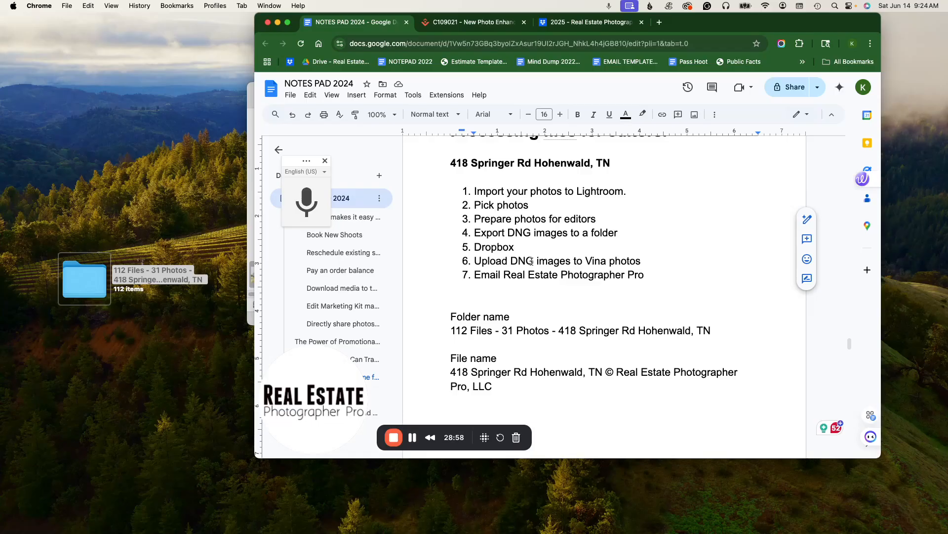
left_click_drag(475, 275, 649, 275)
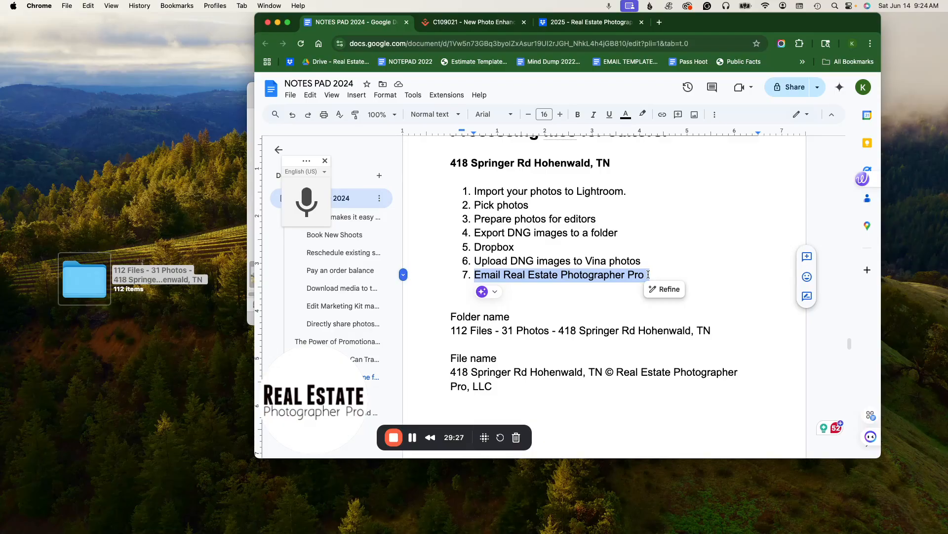
left_click(447, 24)
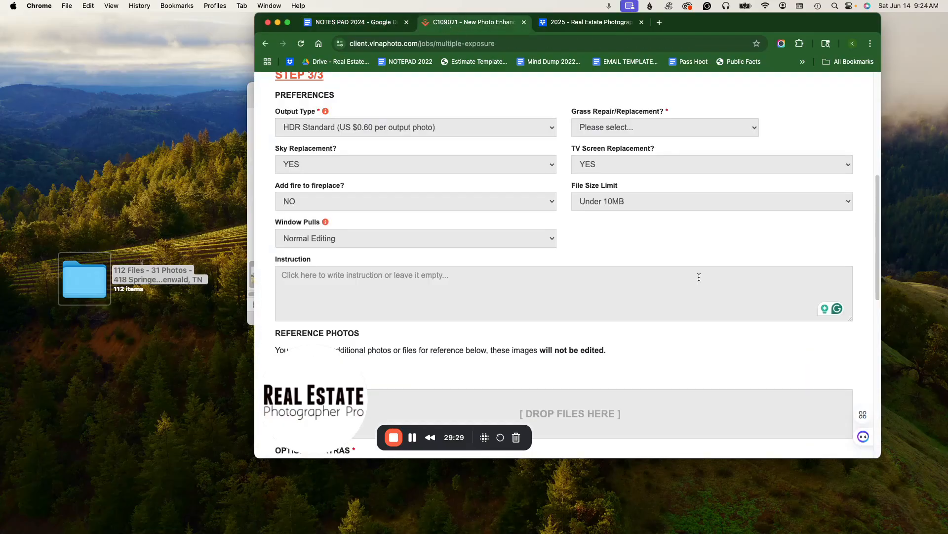
- Review the job title, download link and number of edits fields at the top of the VinaPhoto job form
scroll(609, 280, "up", 6)
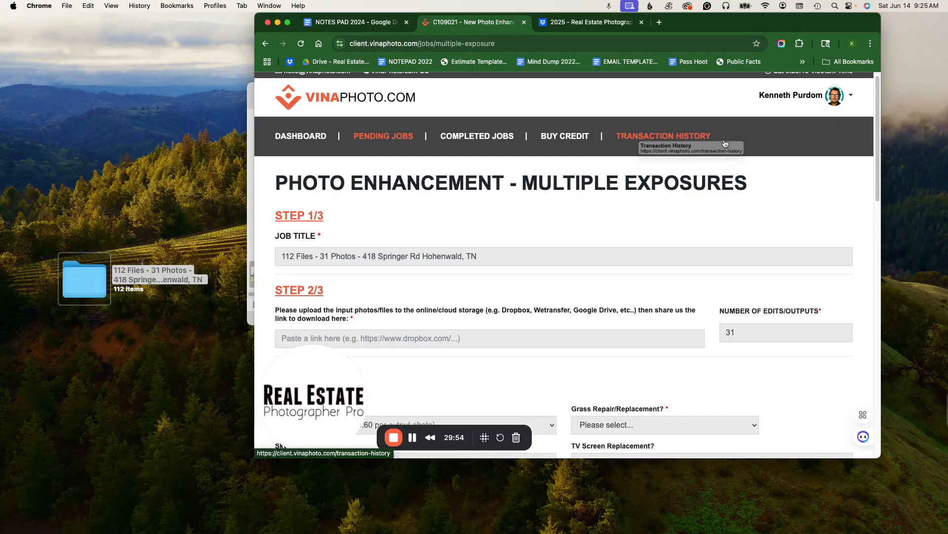
scroll(568, 292, "down", 8)
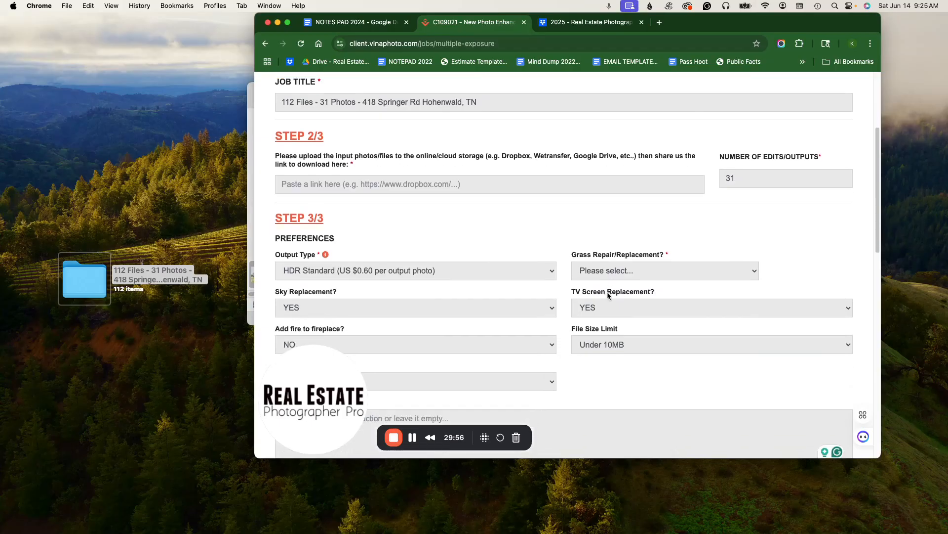
scroll(608, 295, "up", 3)
scroll(608, 295, "up", 2)
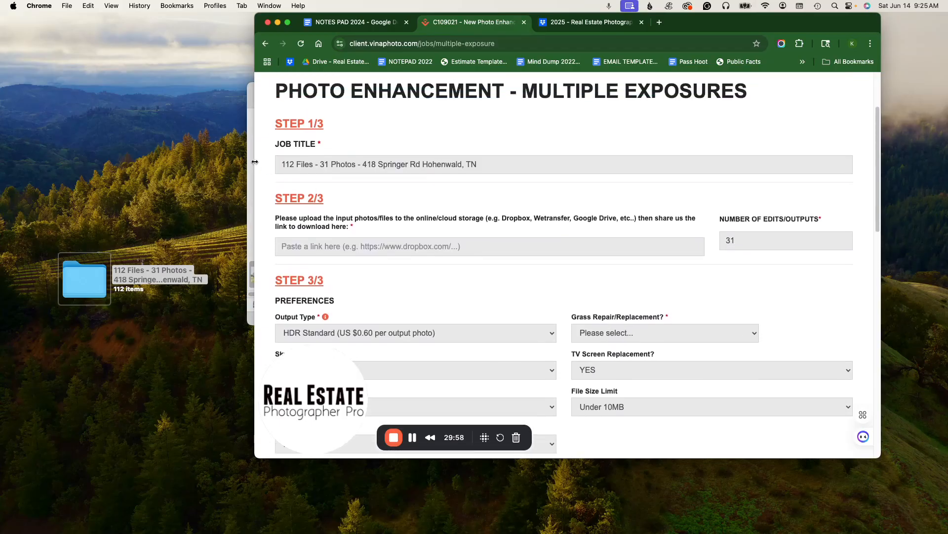
left_click_drag(480, 164, 271, 164)
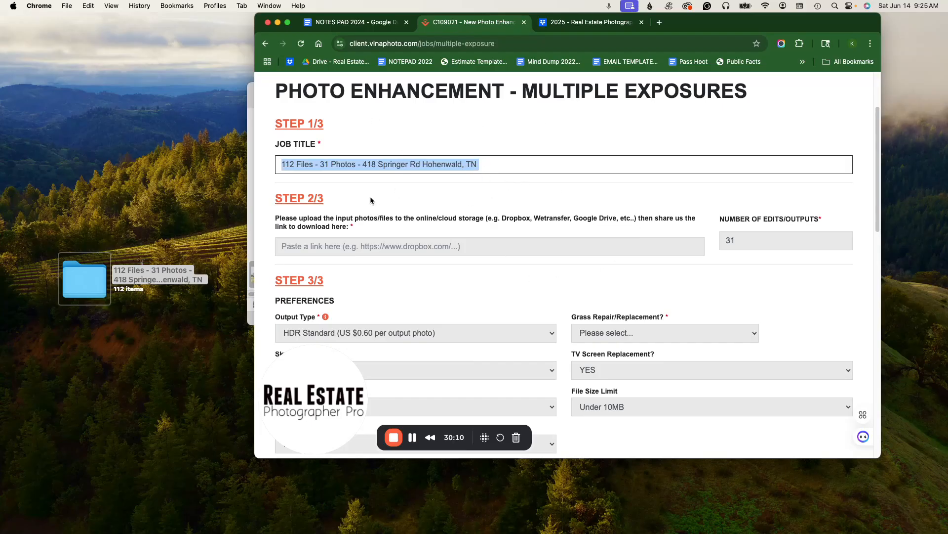
left_click(682, 247)
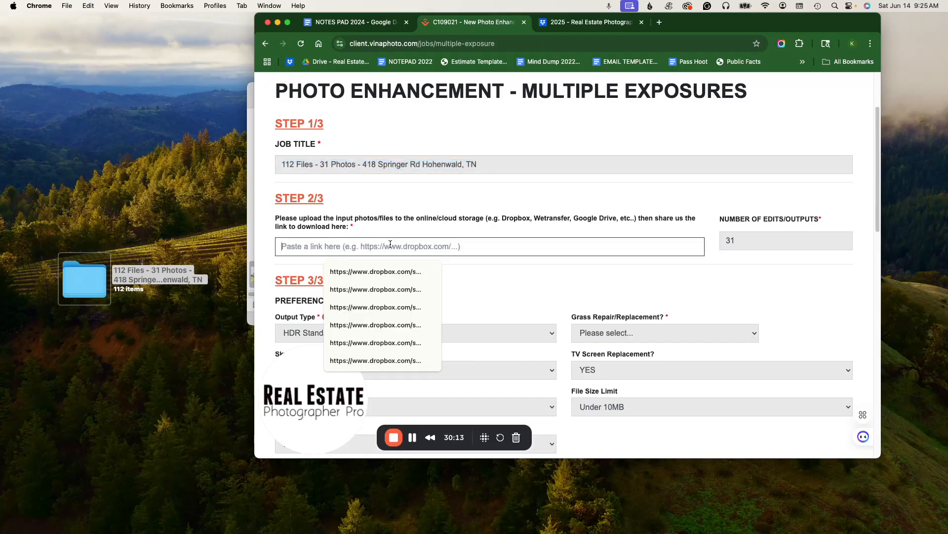
left_click(767, 236)
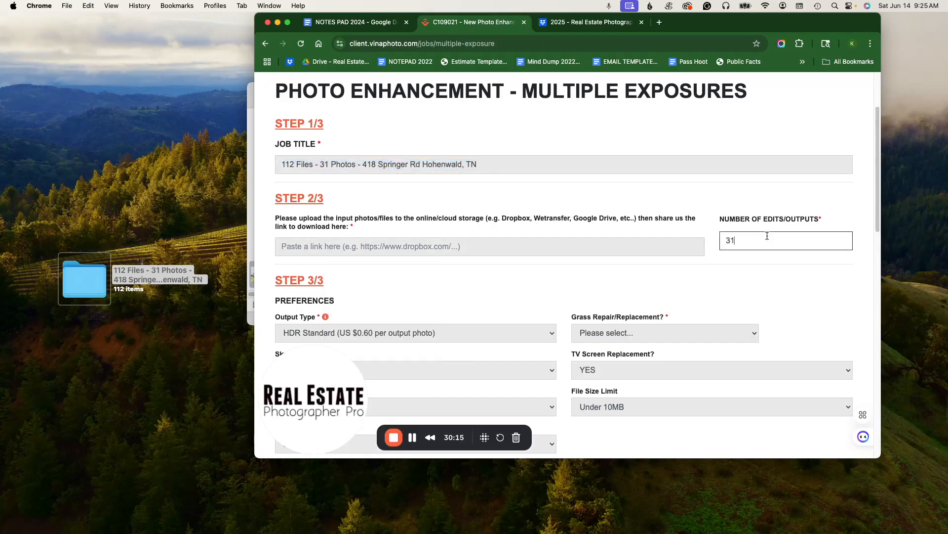
scroll(496, 312, "down", 5)
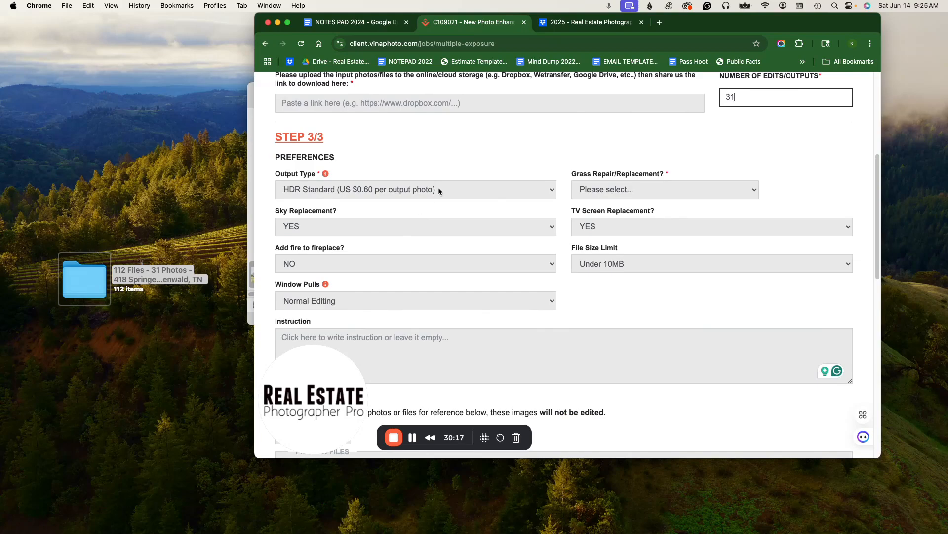
- Review the preference dropdowns, instruction box and optional extras further down the job form
left_click(438, 189)
left_click(696, 186)
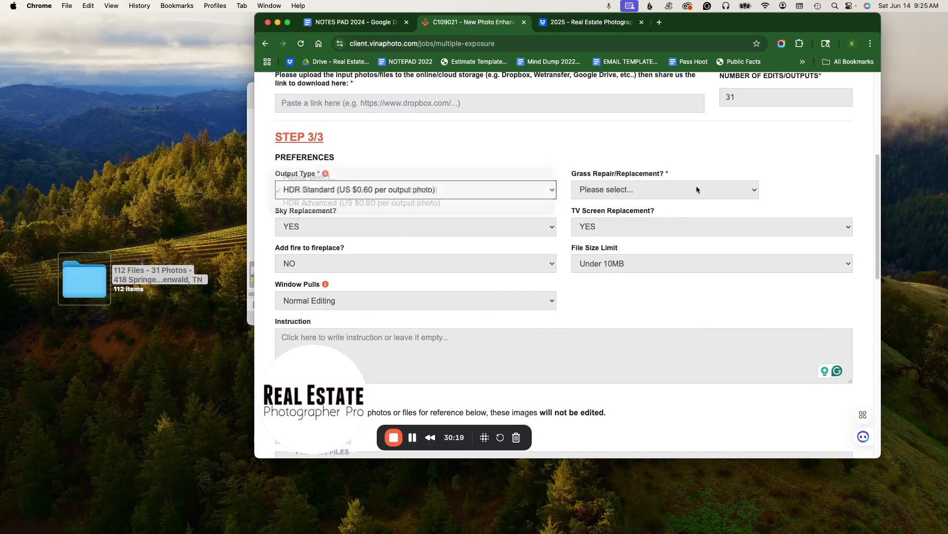
left_click(618, 192)
left_click(822, 175)
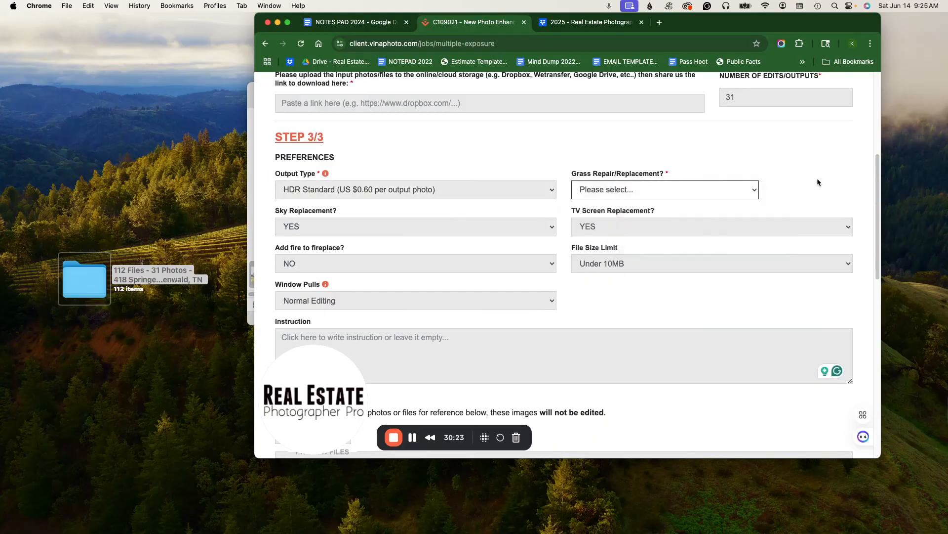
left_click(601, 228)
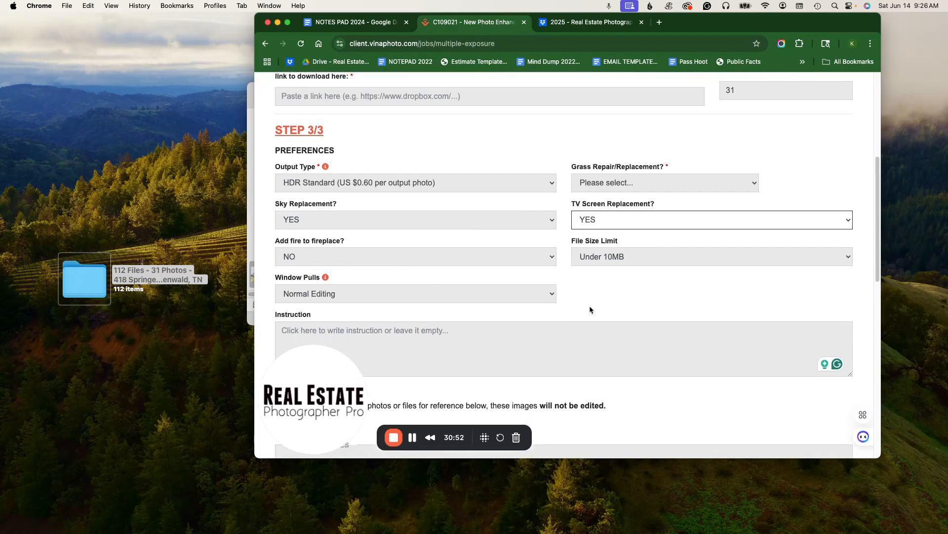
scroll(589, 306, "down", 1)
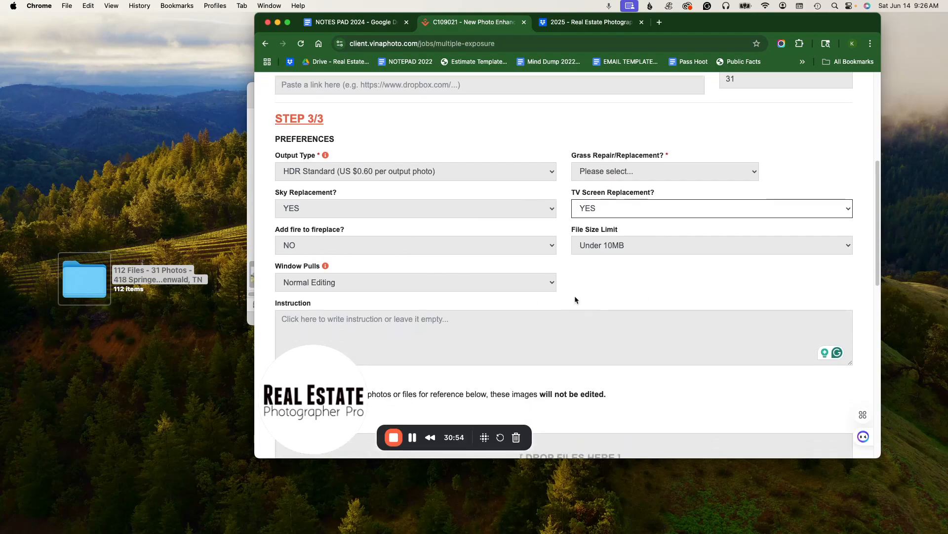
scroll(613, 295, "down", 6)
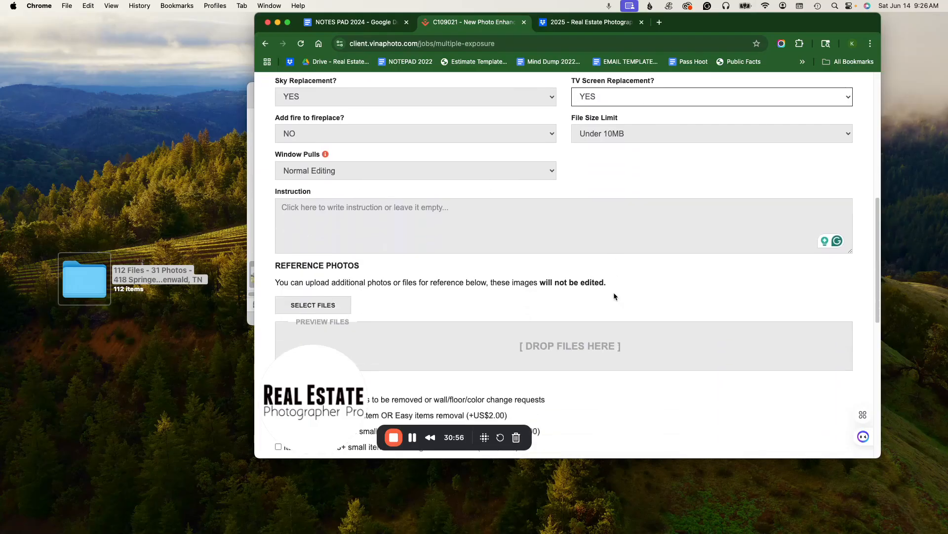
left_click(296, 196)
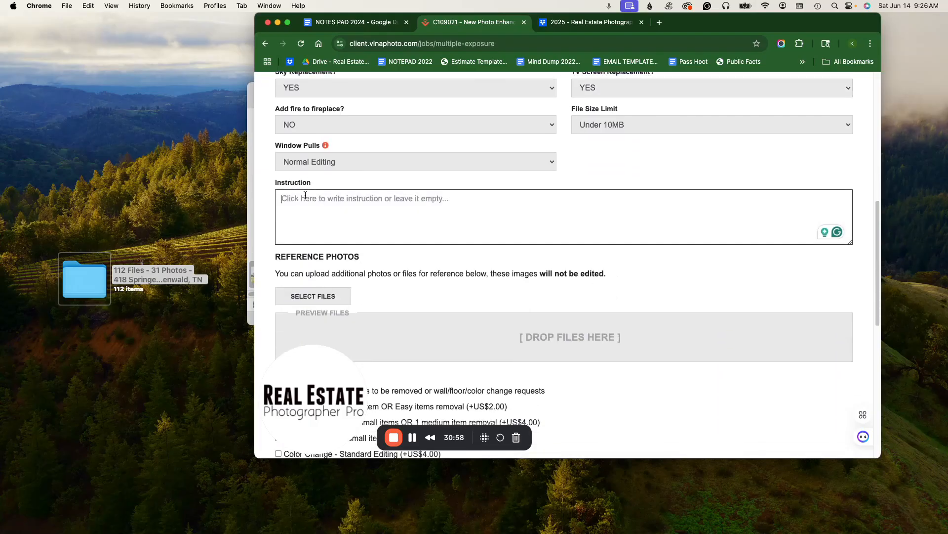
scroll(558, 289, "down", 12)
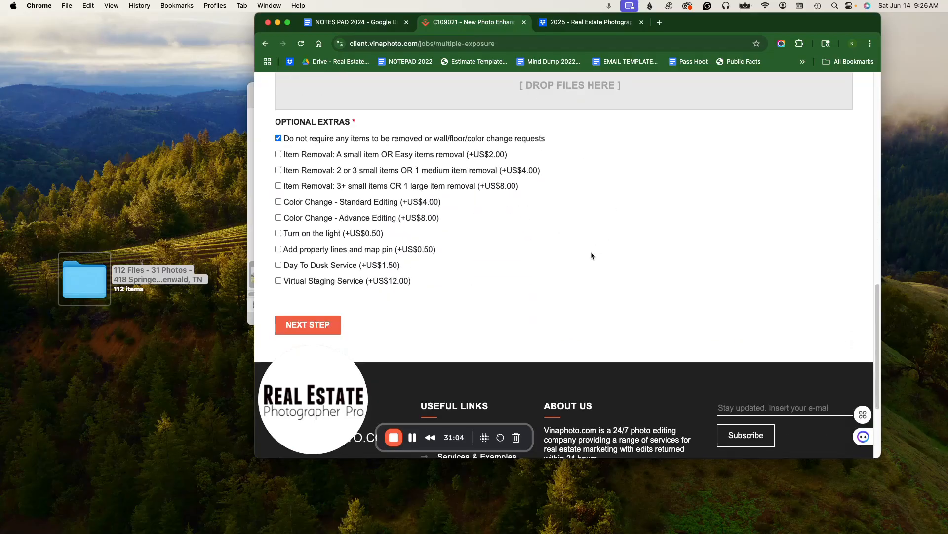
scroll(592, 269, "up", 15)
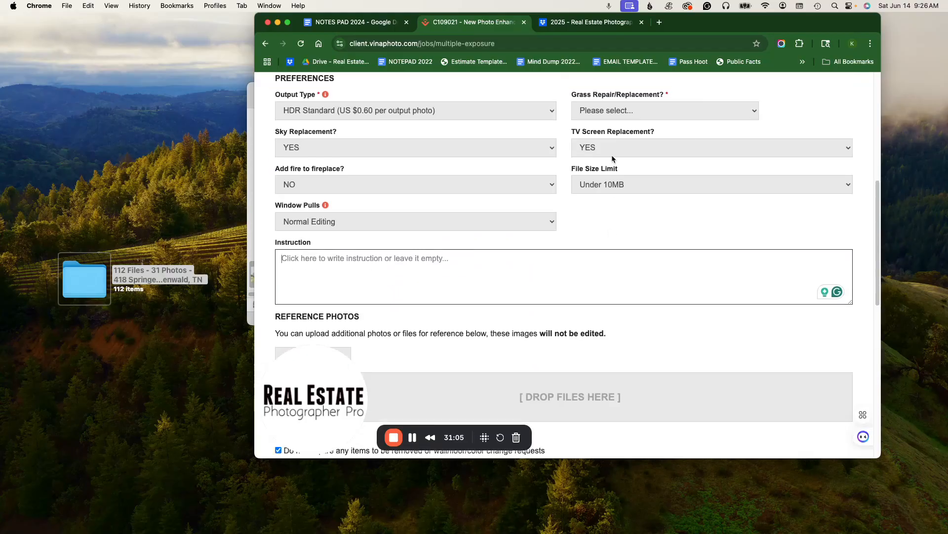
left_click(577, 24)
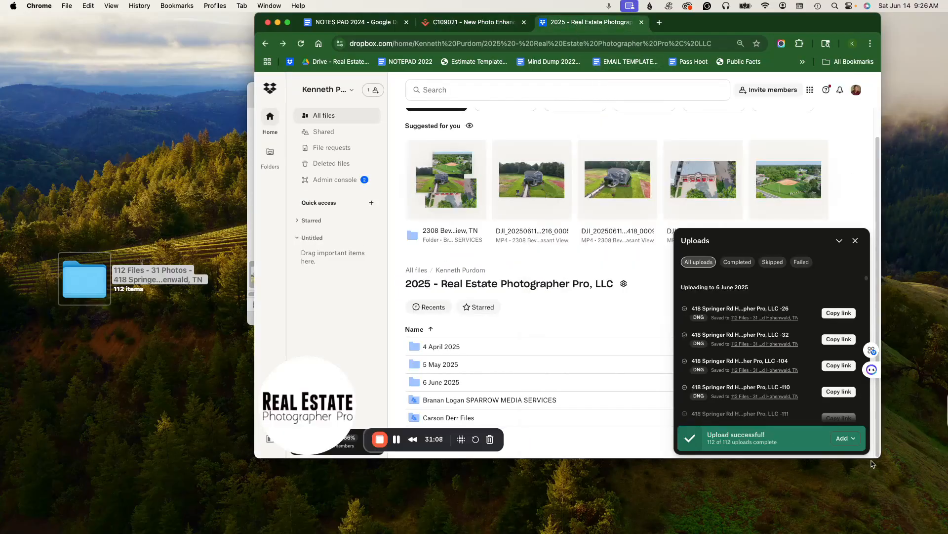
left_click(859, 247)
left_click(442, 386)
left_click(443, 386)
left_click(265, 44)
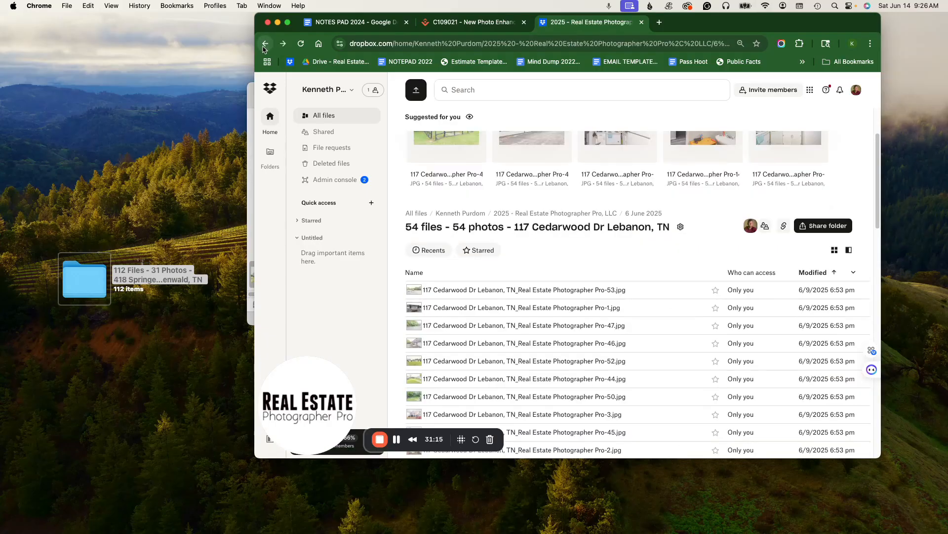
mouse_move(805, 377)
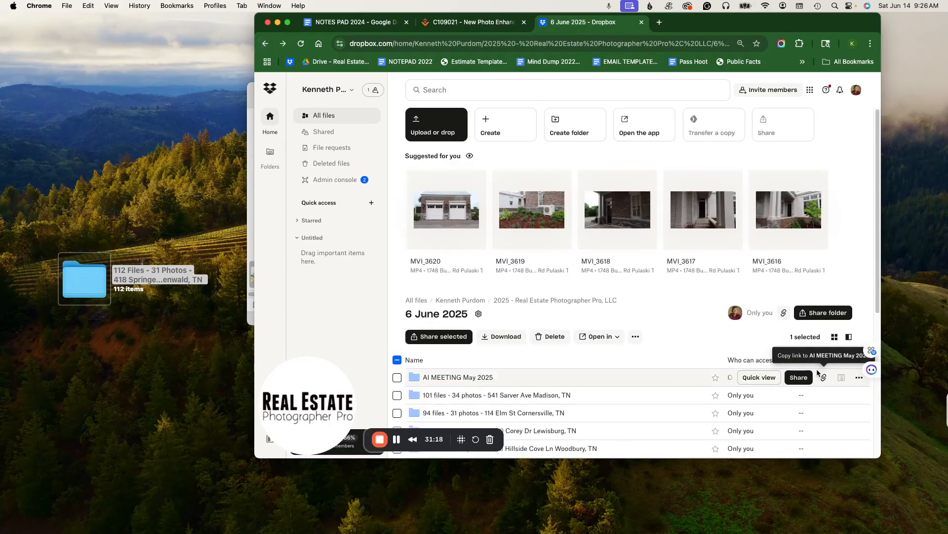
left_click(814, 361)
scroll(499, 299, "down", 2)
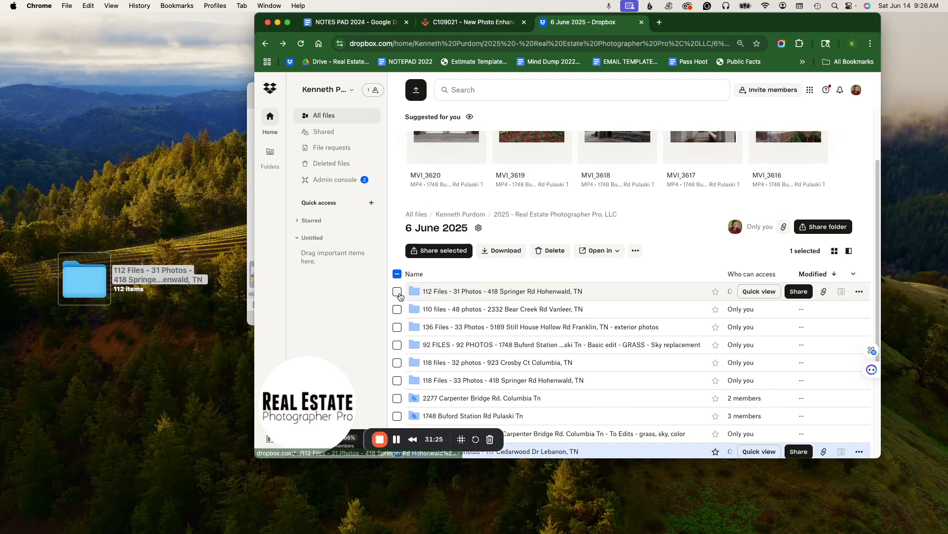
left_click(397, 293)
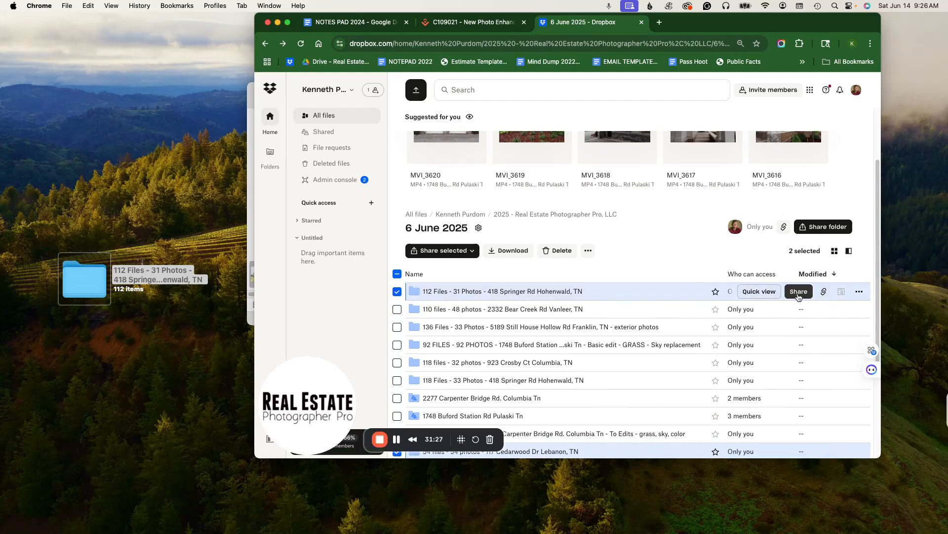
left_click(860, 292)
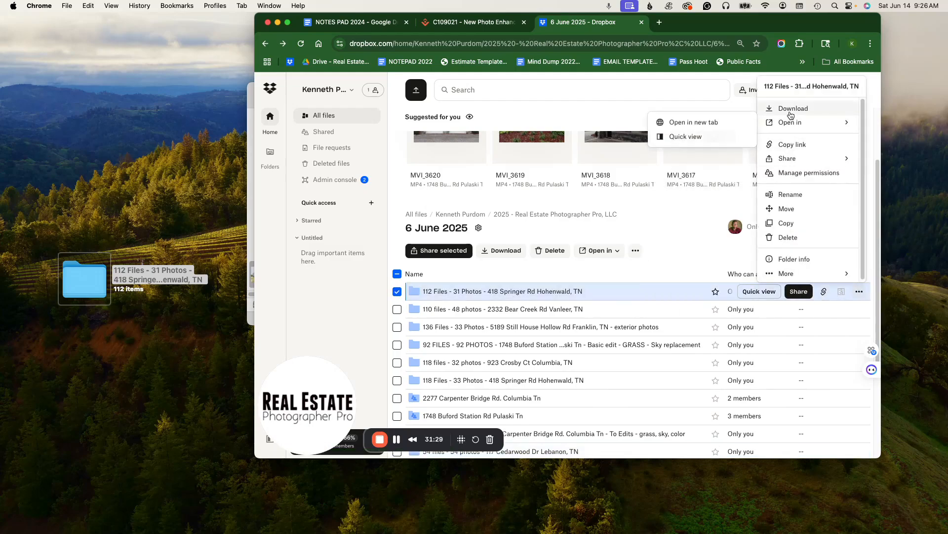
left_click(789, 148)
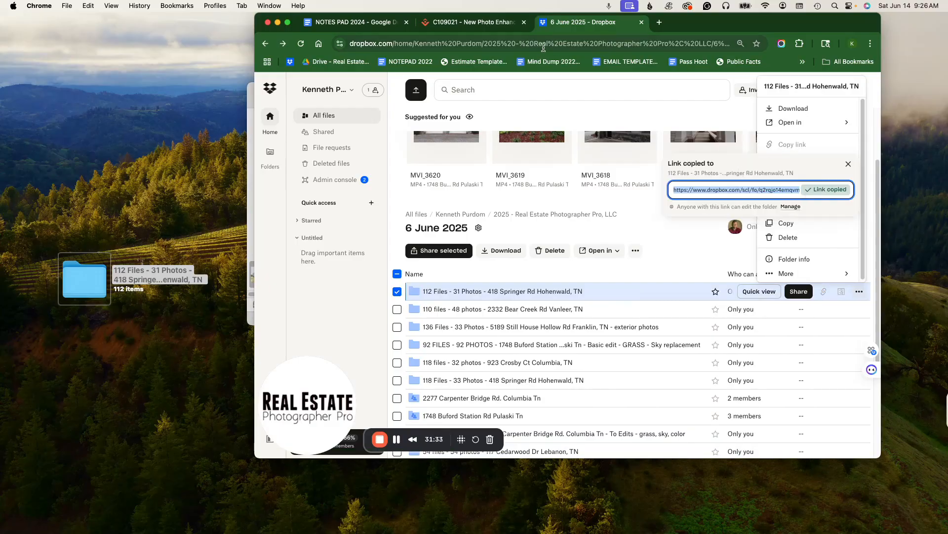
left_click(472, 22)
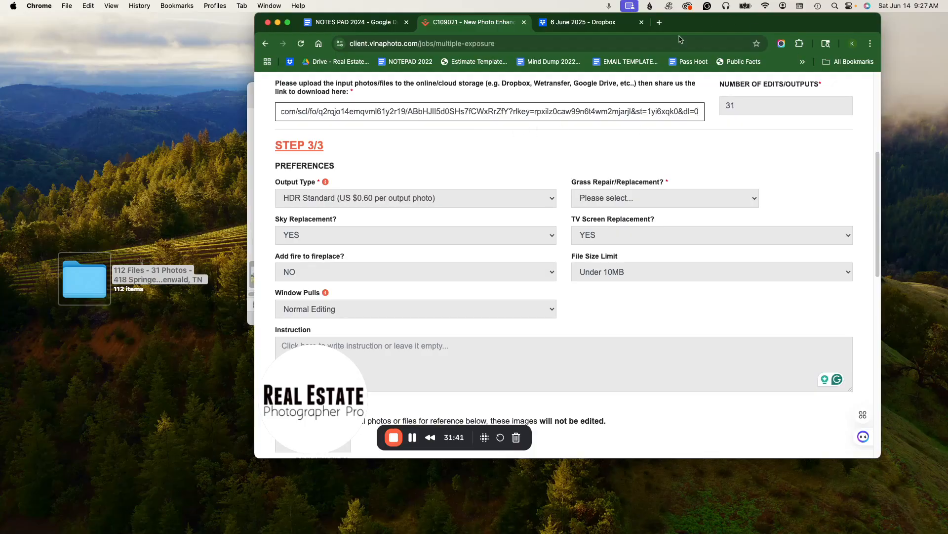
- Open the copied Dropbox link in a new tab to verify the shared folder, and return to the VinaPhoto form
left_click(659, 22)
key("super+v")
key("Return")
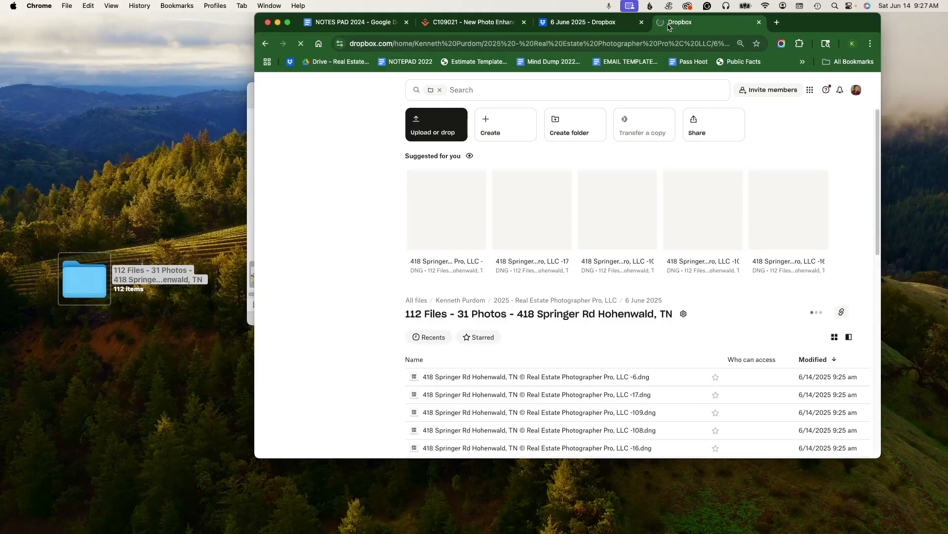
scroll(494, 275, "down", 3)
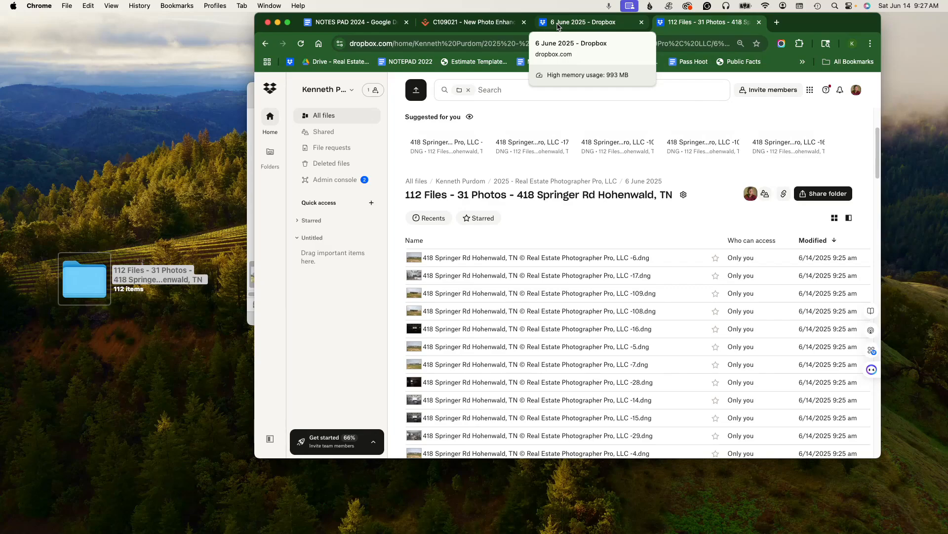
left_click(467, 23)
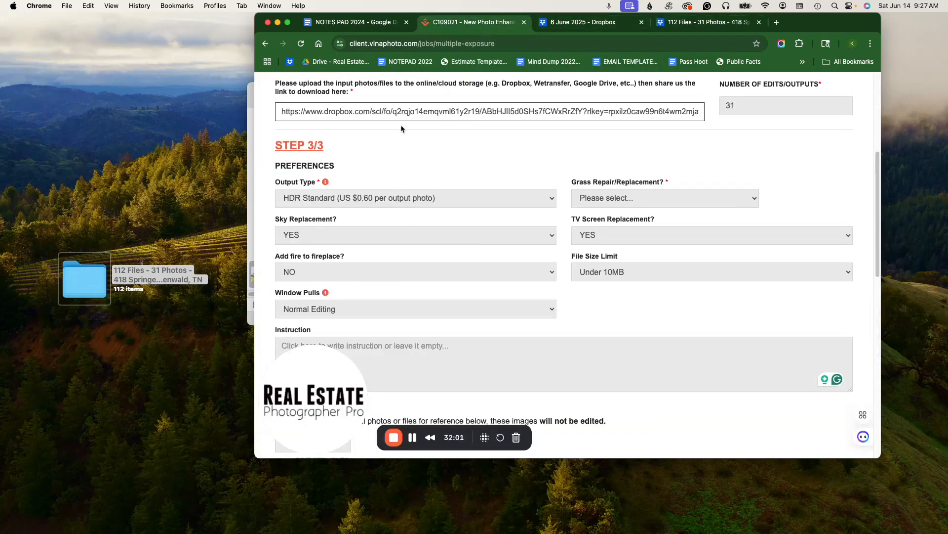
- Set Grass Repair/Replacement to No (Free) on the job form
scroll(392, 141, "up", 5)
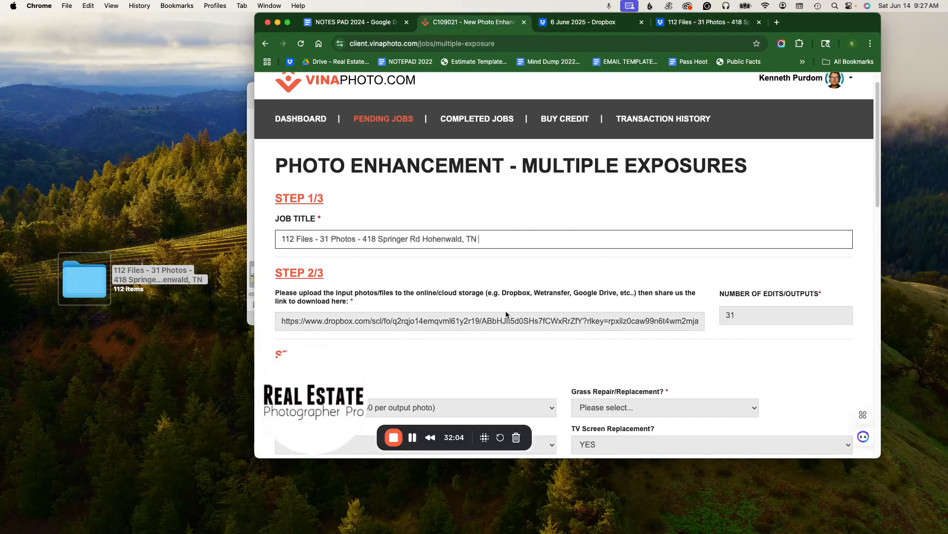
left_click(557, 320)
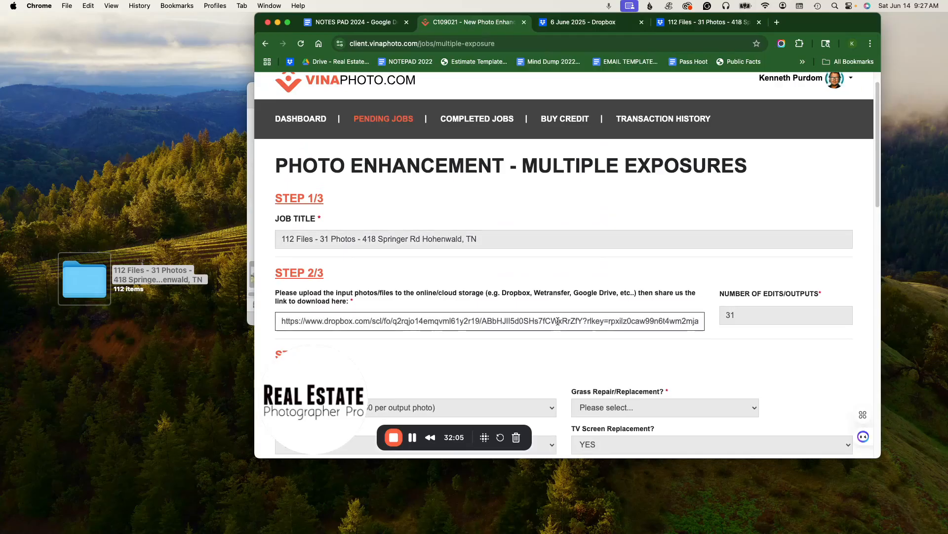
left_click(727, 319)
scroll(731, 318, "down", 3)
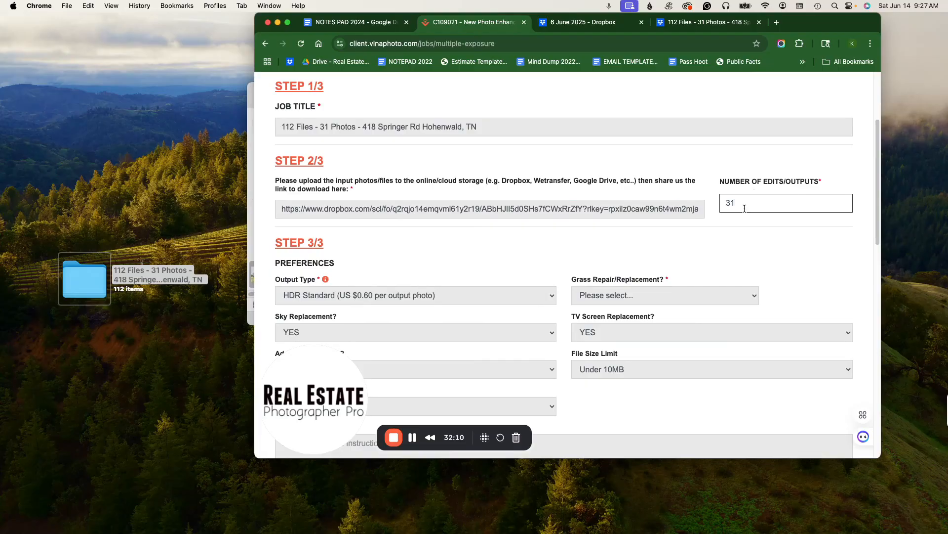
scroll(500, 239, "down", 2)
left_click(442, 239)
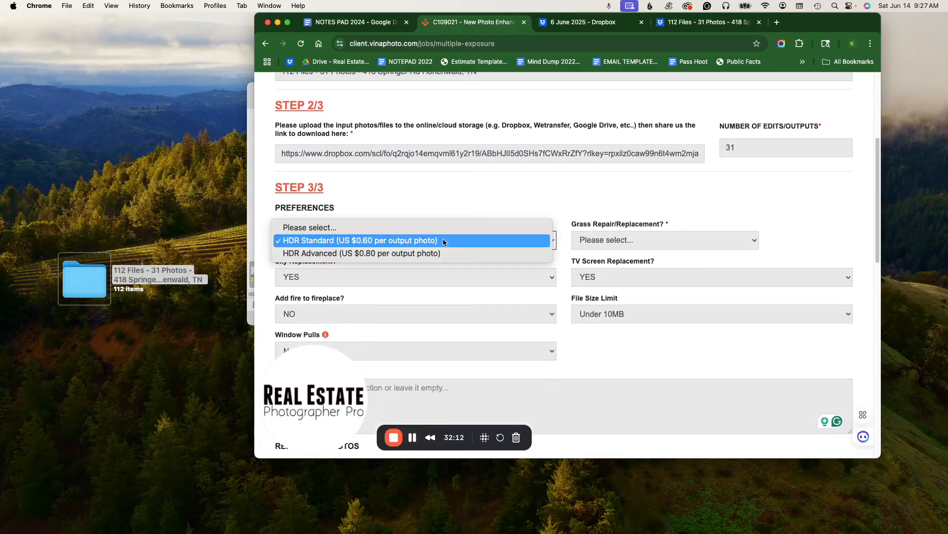
left_click(818, 237)
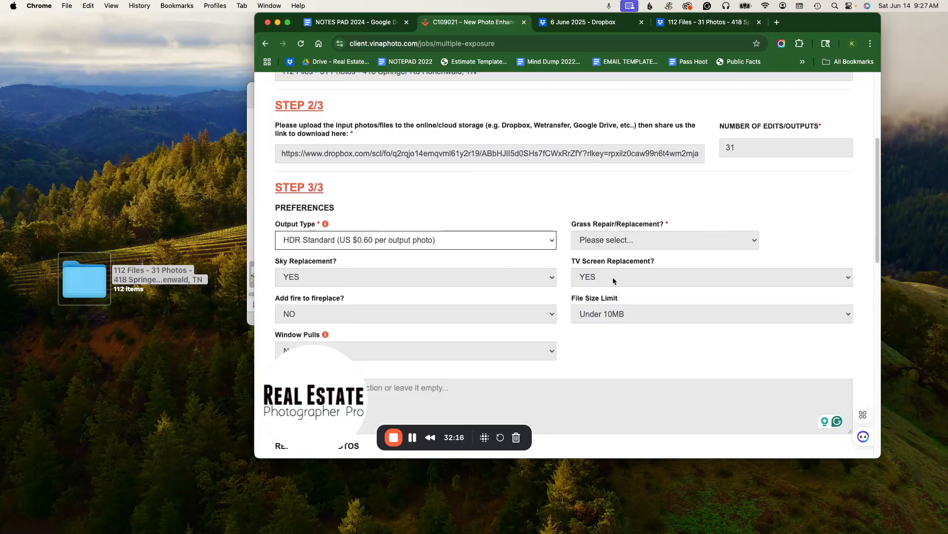
left_click(607, 243)
left_click(612, 250)
- Check the Add fire to fireplace and File Size Limit selections
scroll(639, 257, "down", 1)
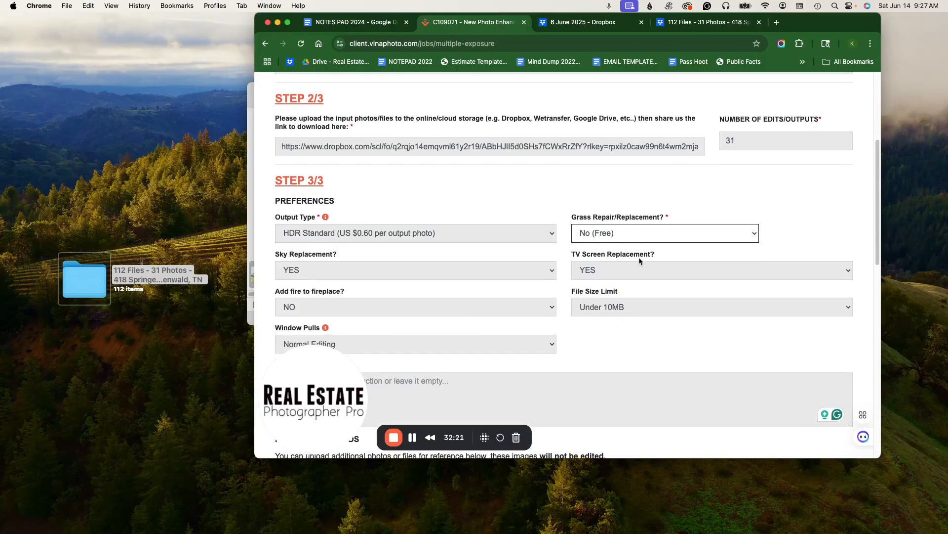
scroll(494, 252, "down", 2)
left_click(325, 253)
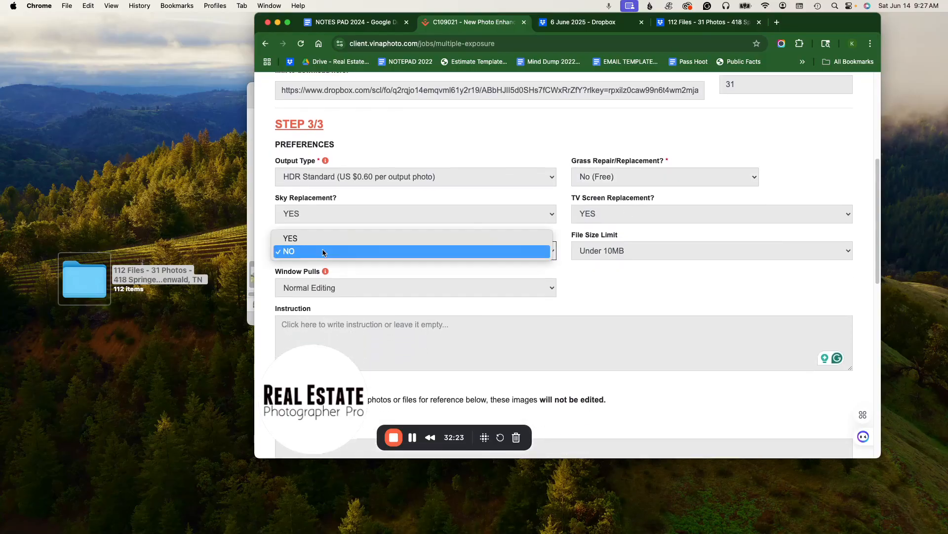
left_click(679, 272)
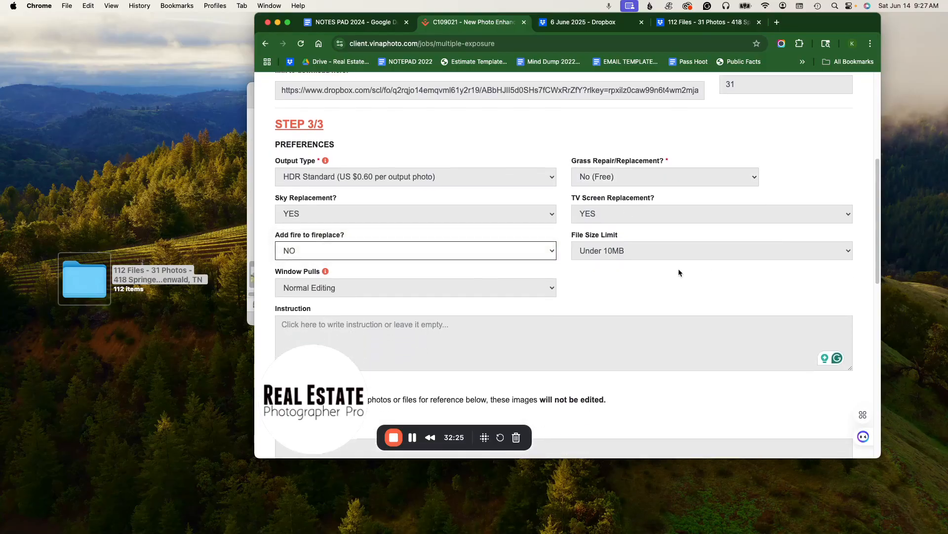
left_click(620, 251)
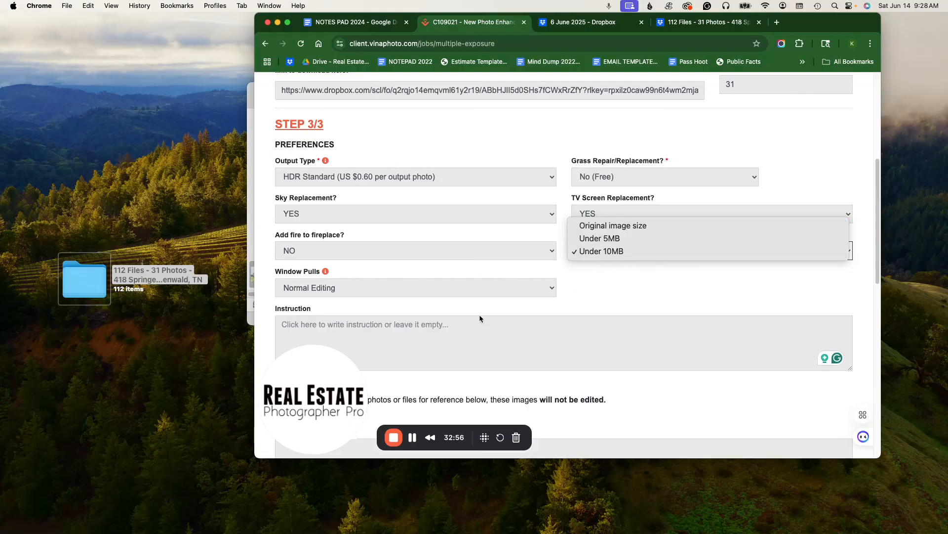
left_click(612, 294)
- Keep 'Do not require any items to be removed' as the optional extra and proceed to checkout
scroll(634, 302, "down", 2)
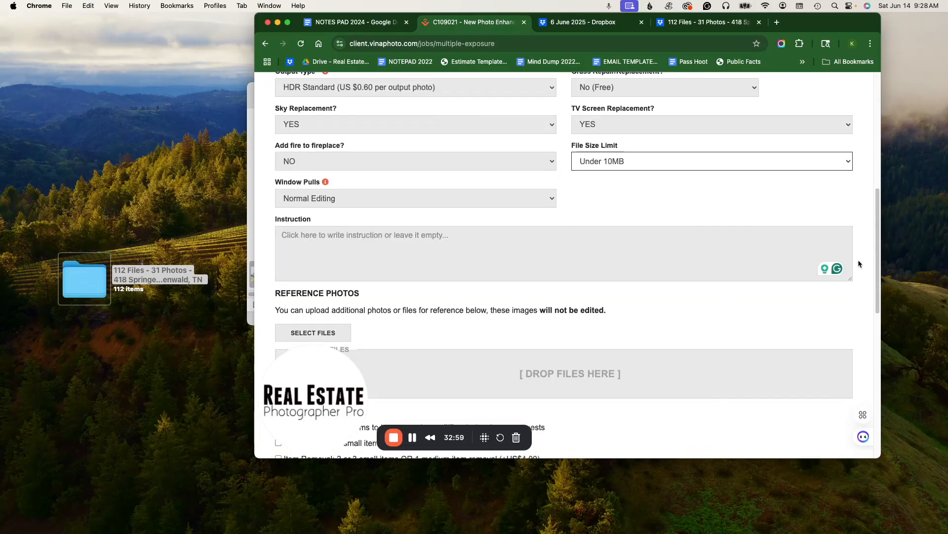
left_click_drag(883, 285, 878, 286)
scroll(563, 247, "down", 5)
left_click(276, 194)
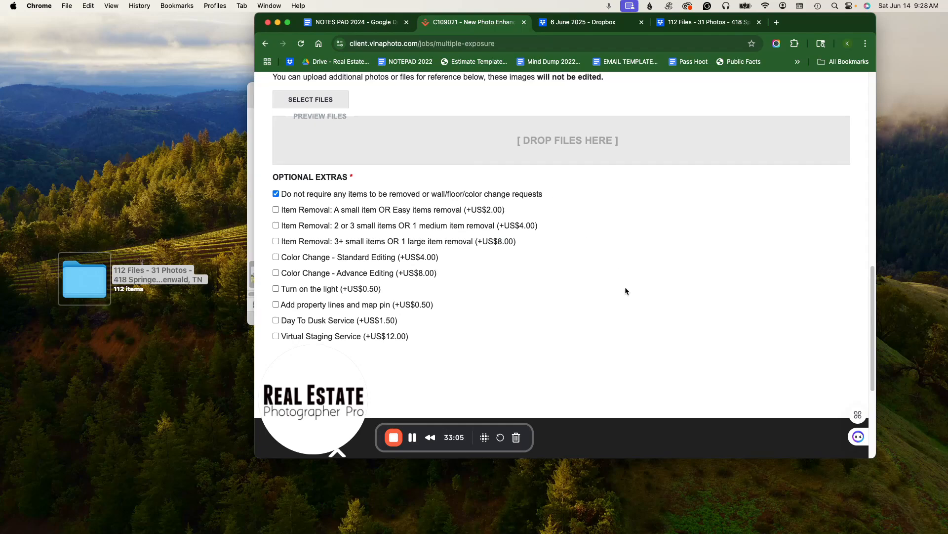
scroll(625, 291, "down", 3)
left_click(290, 226)
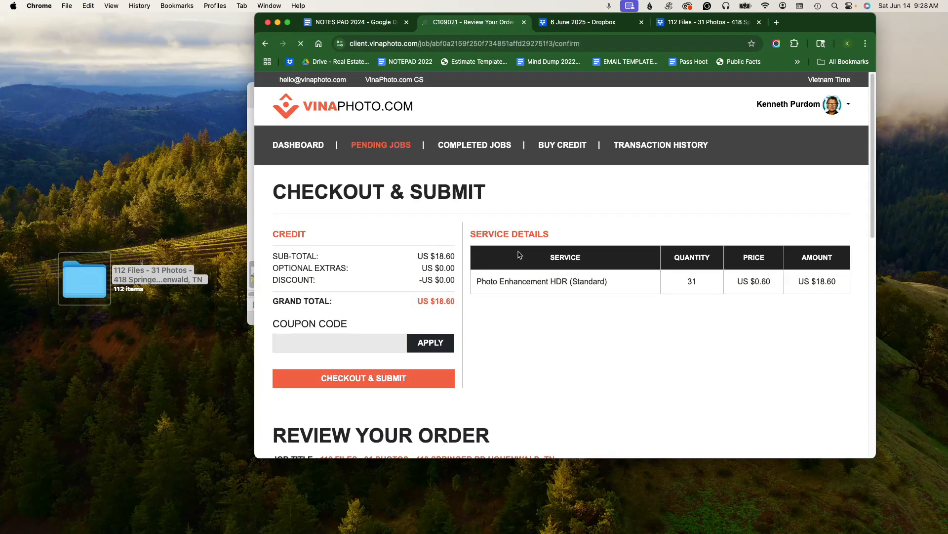